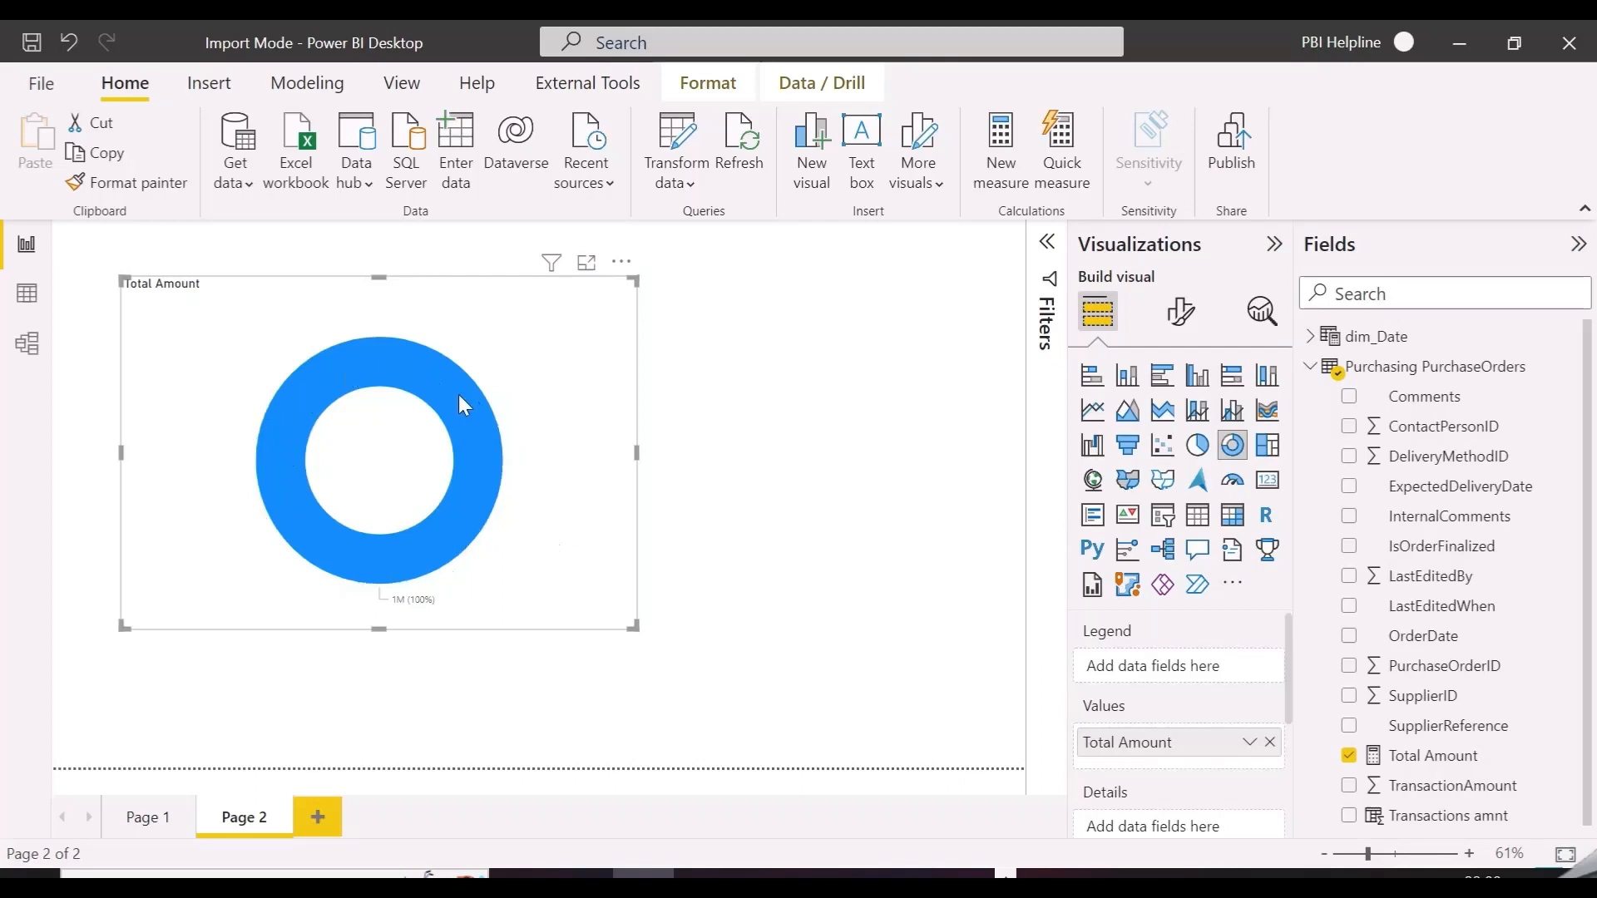
- Open the donut chart's slice formatting options and split the chart by Year from dim_Date
{"action": "mouse_move", "coordinate": [459, 396]}
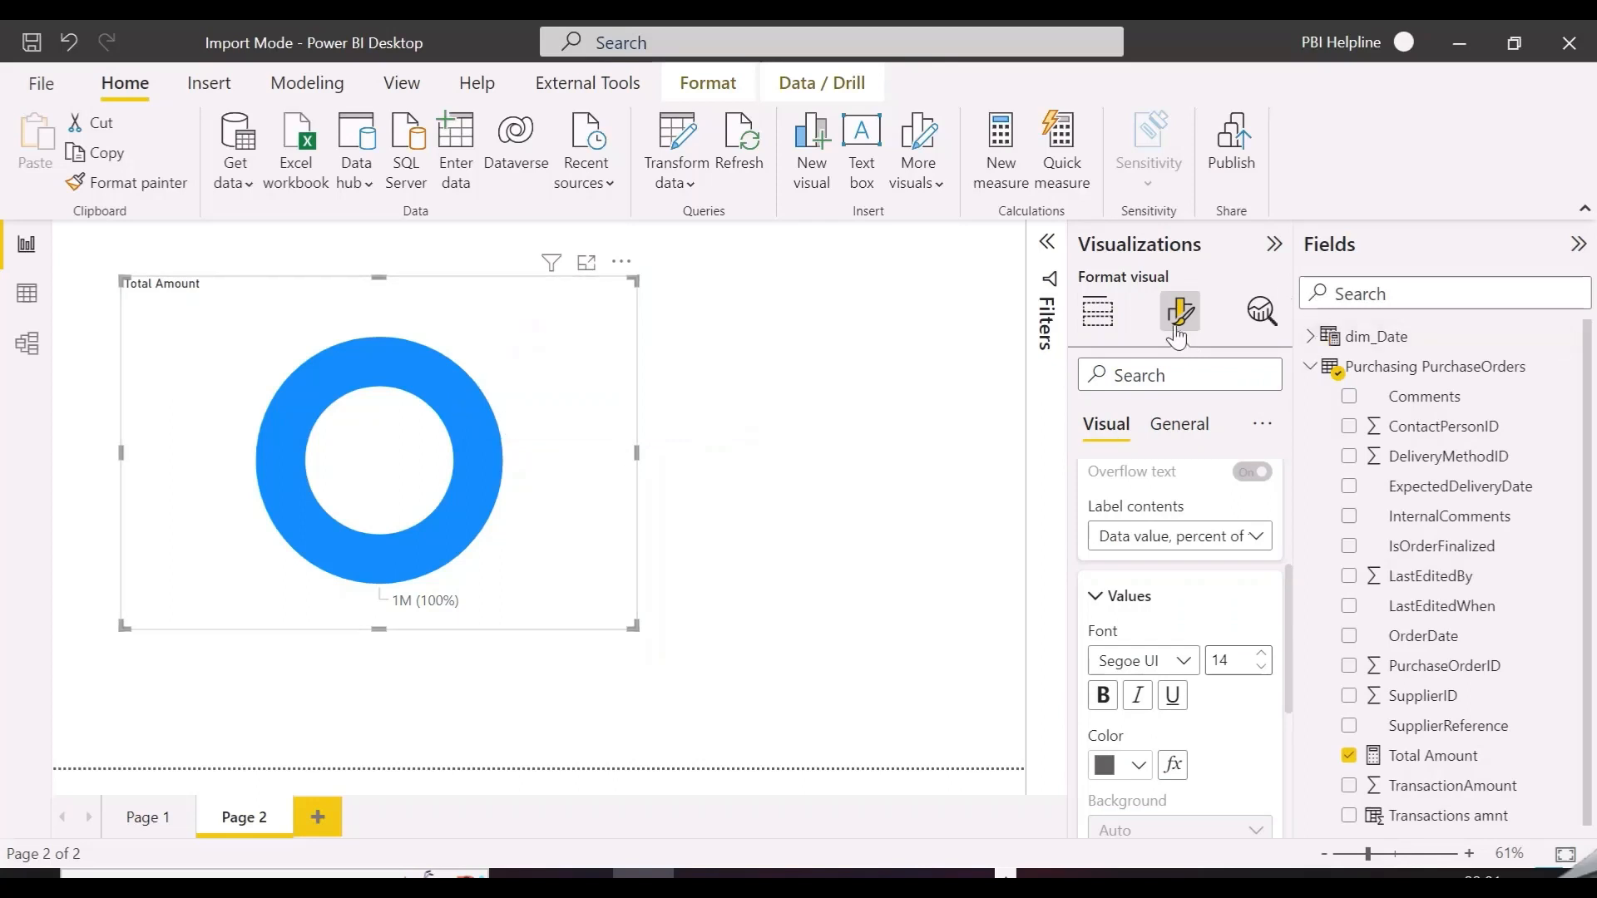
{"action": "left_click", "coordinate": [1098, 312]}
{"action": "left_click", "coordinate": [1180, 320]}
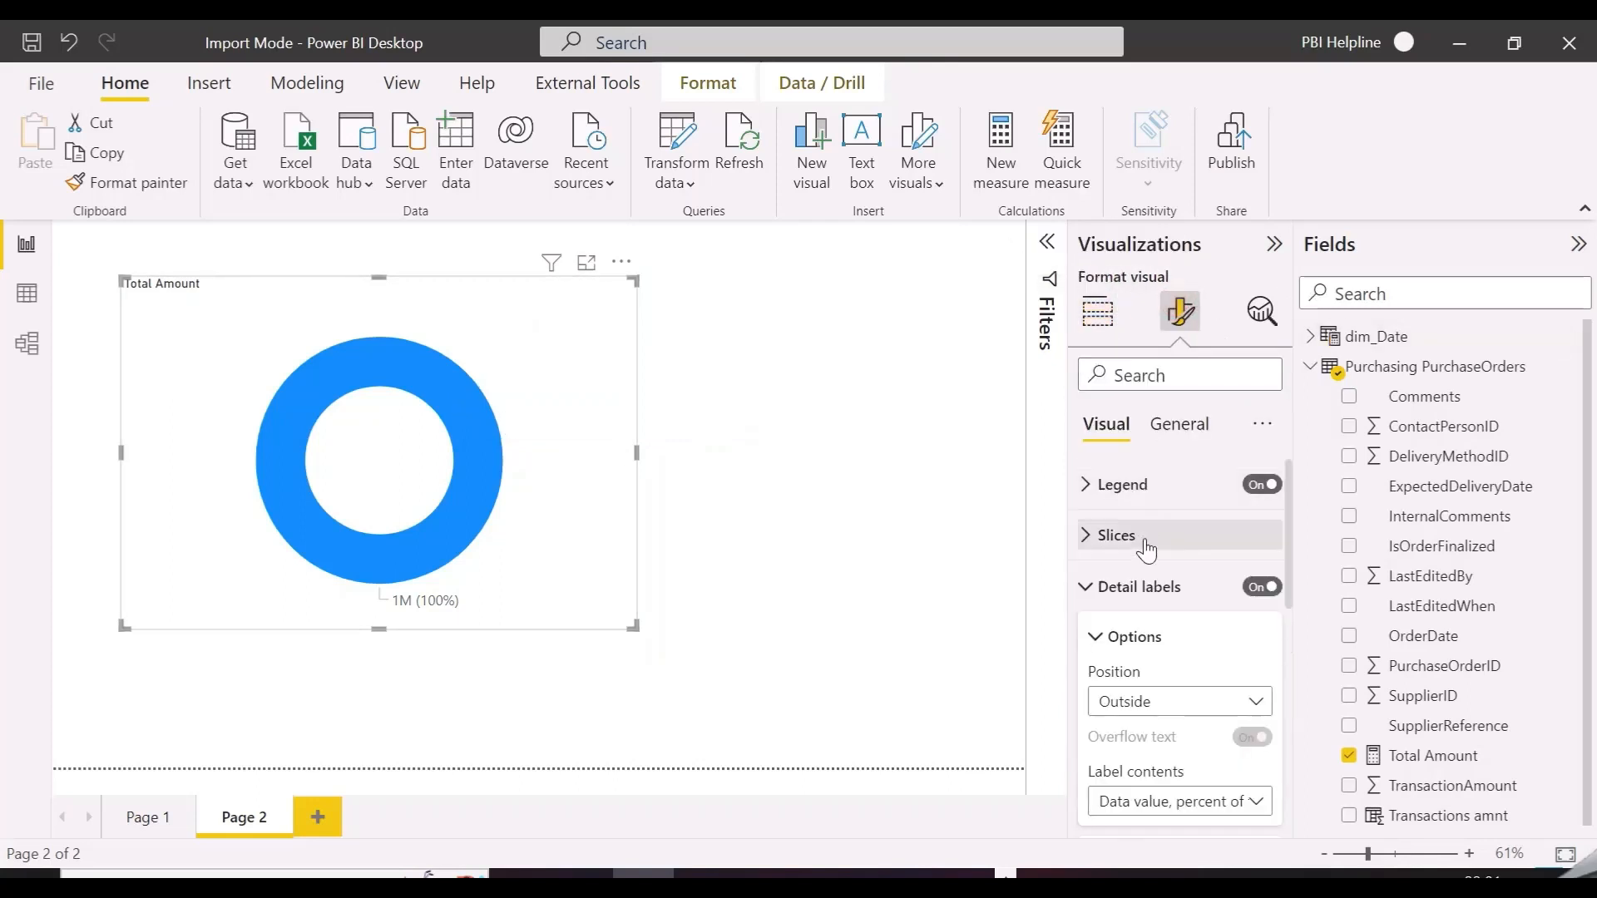
{"action": "left_click", "coordinate": [1148, 536]}
{"action": "scroll", "coordinate": [1156, 615], "scroll_direction": "down", "scroll_amount": 1}
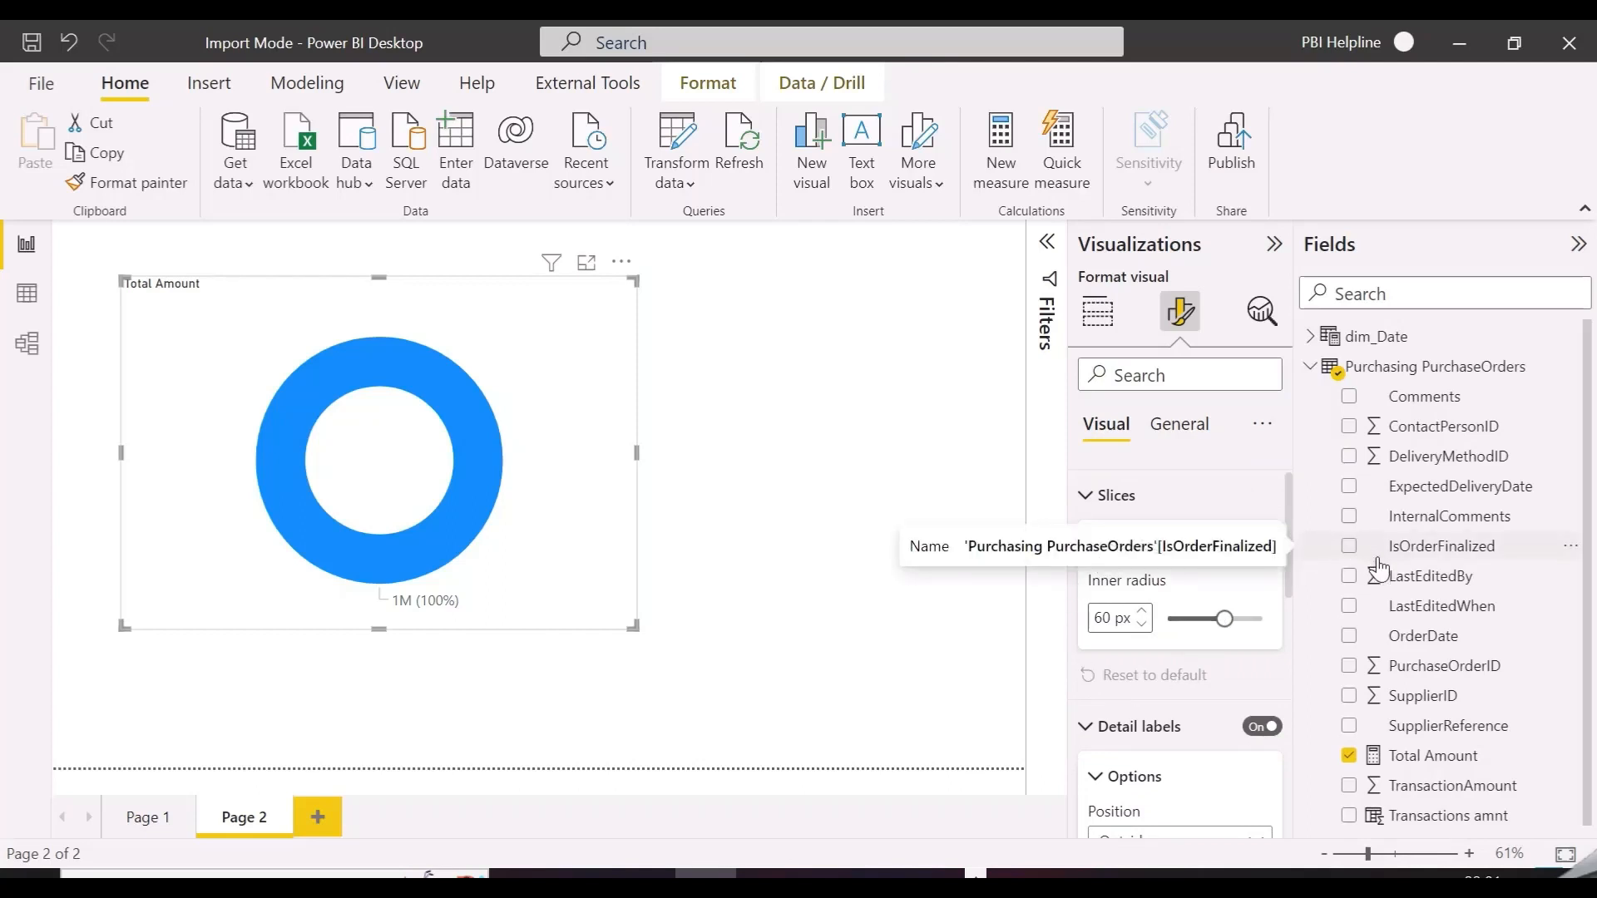
{"action": "left_click", "coordinate": [1310, 336]}
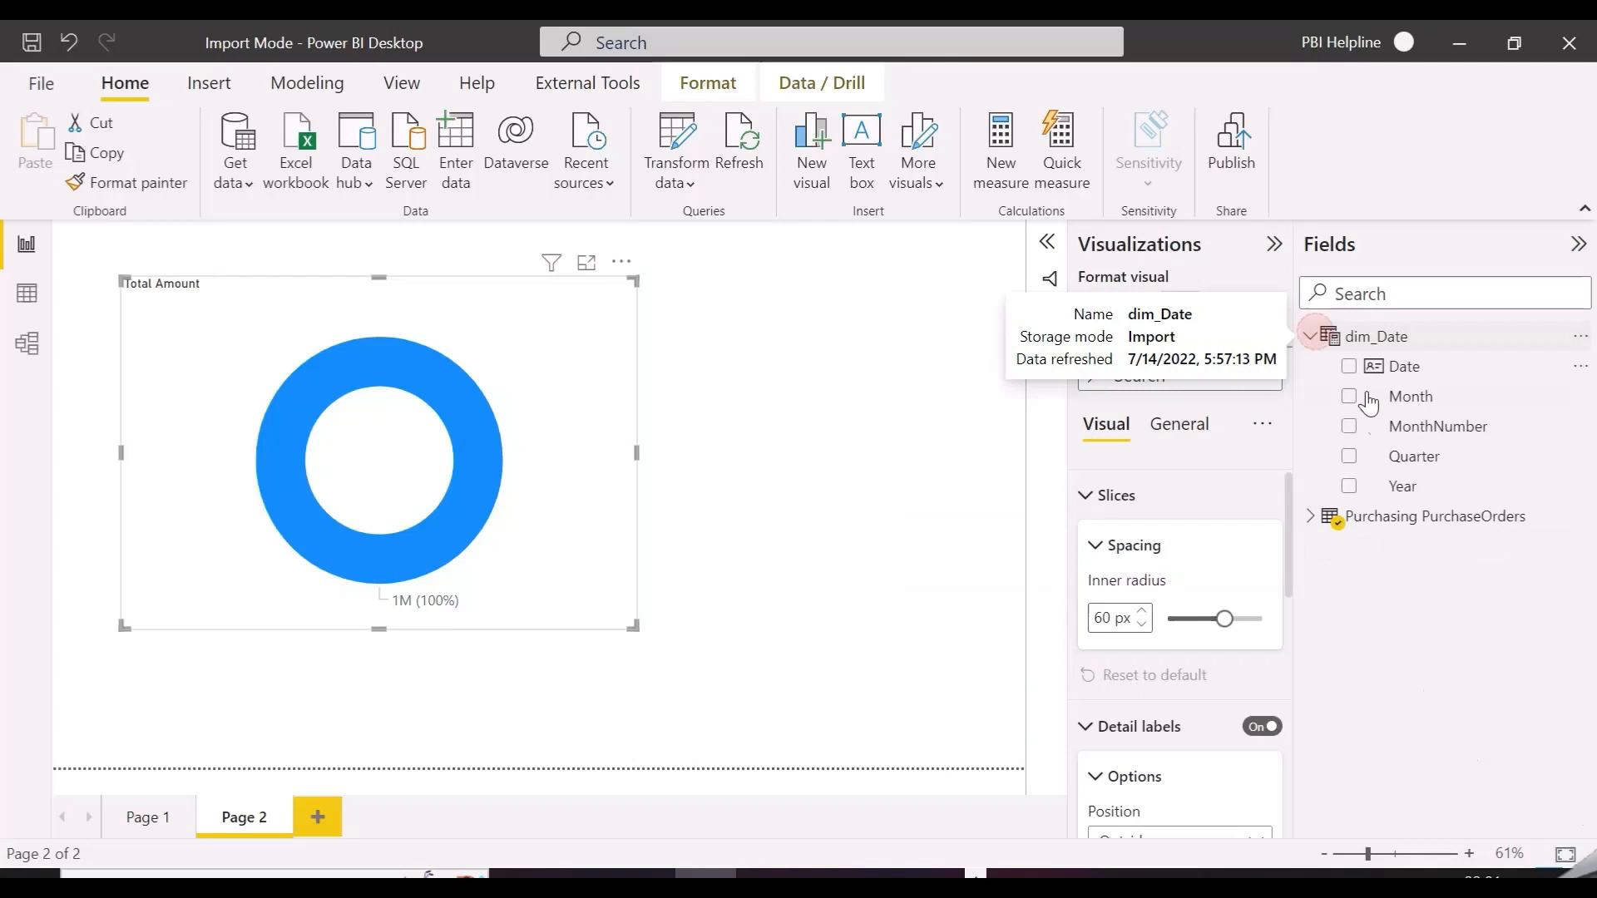
{"action": "left_click", "coordinate": [1349, 486]}
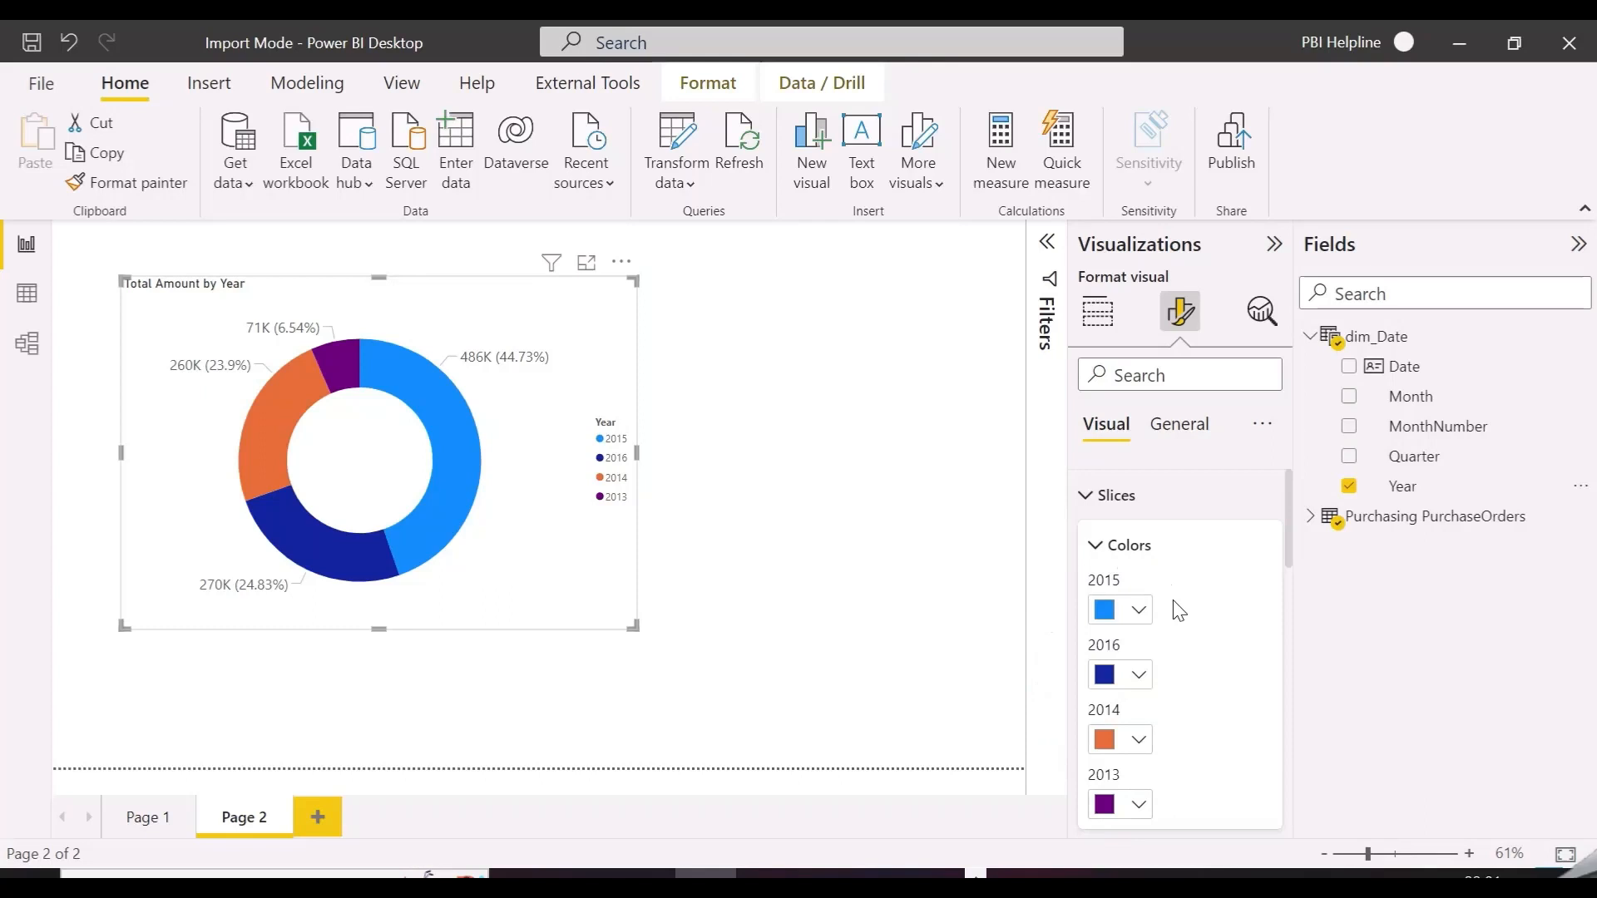
- Shrink the donut chart and duplicate it on the report page
{"action": "left_click_drag", "start_coordinate": [631, 628], "coordinate": [788, 524]}
{"action": "key", "text": "ctrl+c"}
{"action": "key", "text": "ctrl+v"}
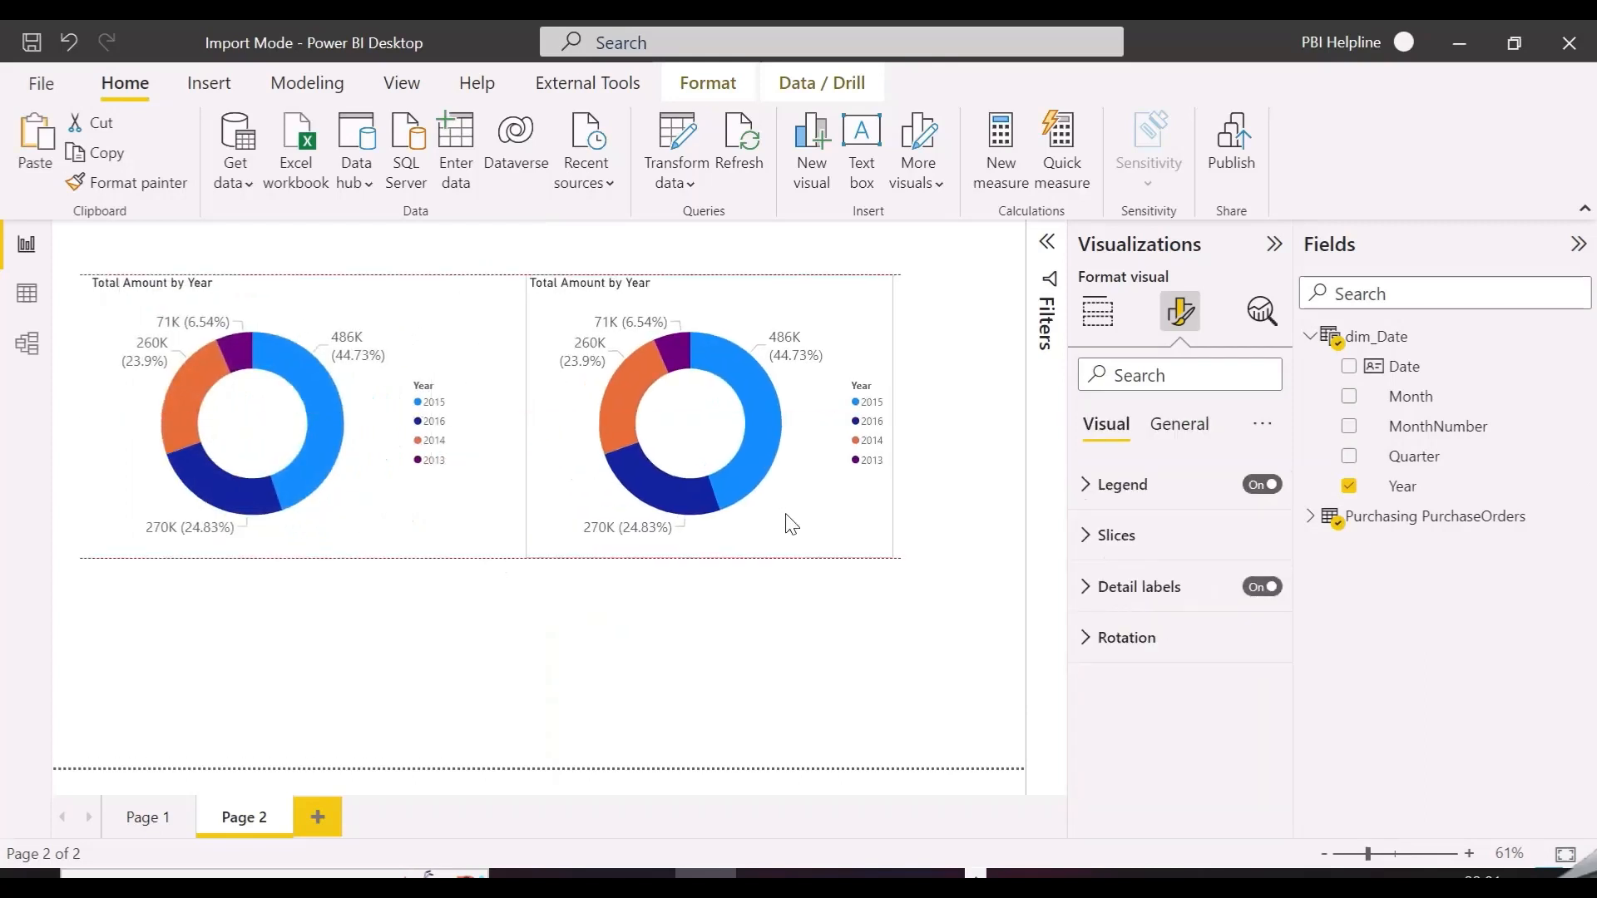
- Convert the duplicated donut to a clustered column chart and display its column colour settings
{"action": "left_click", "coordinate": [1097, 314]}
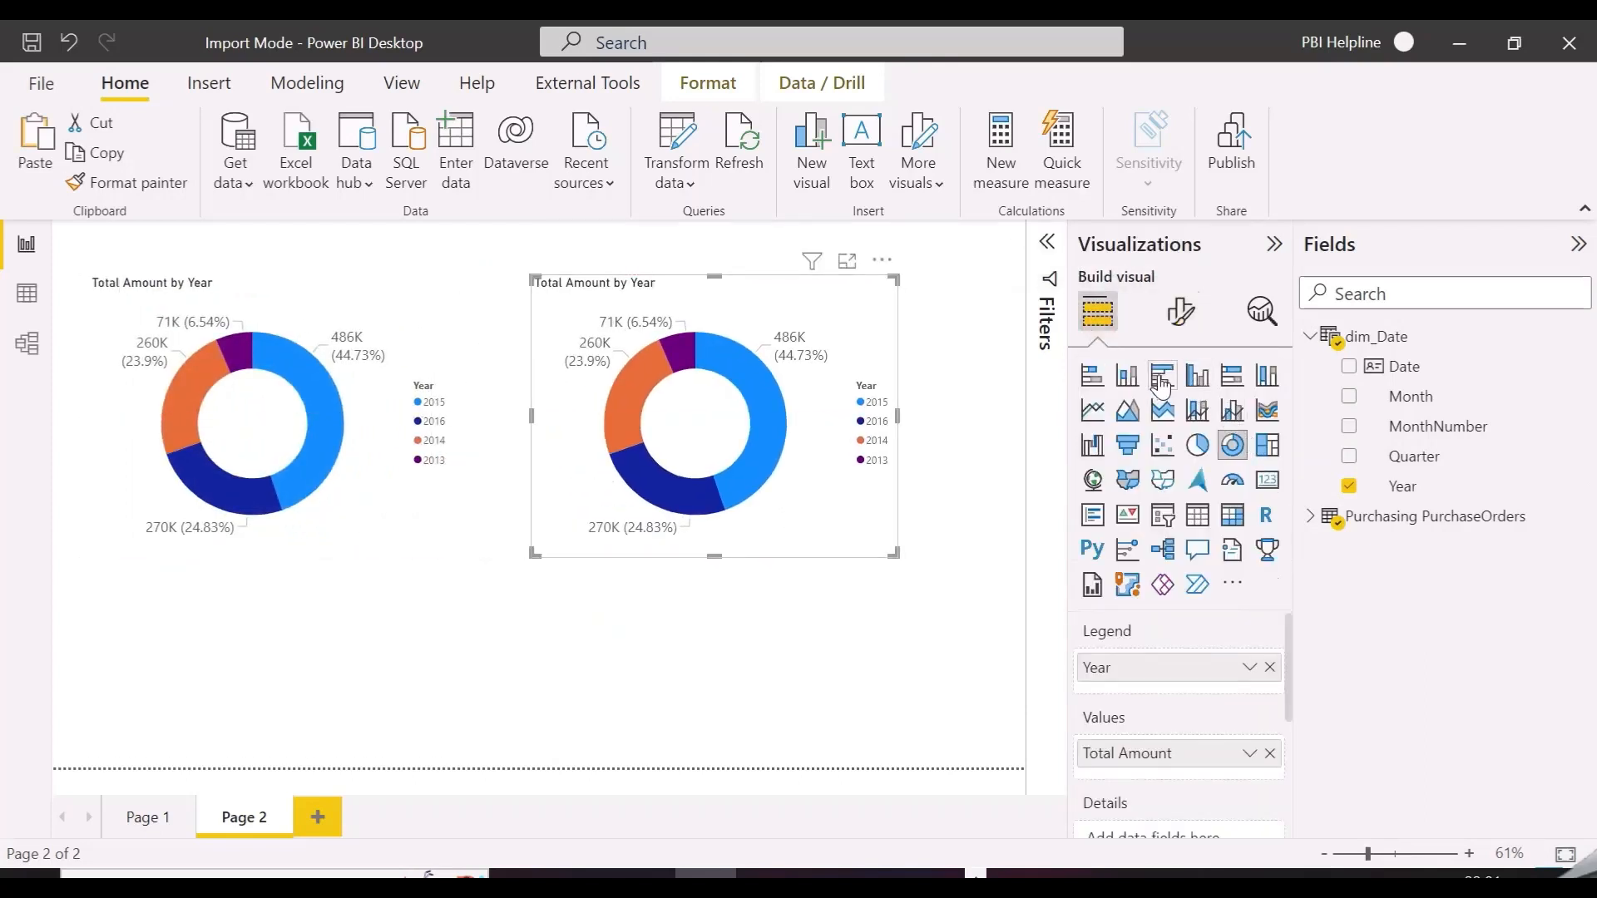
{"action": "left_click", "coordinate": [1197, 375]}
{"action": "left_click", "coordinate": [1179, 314]}
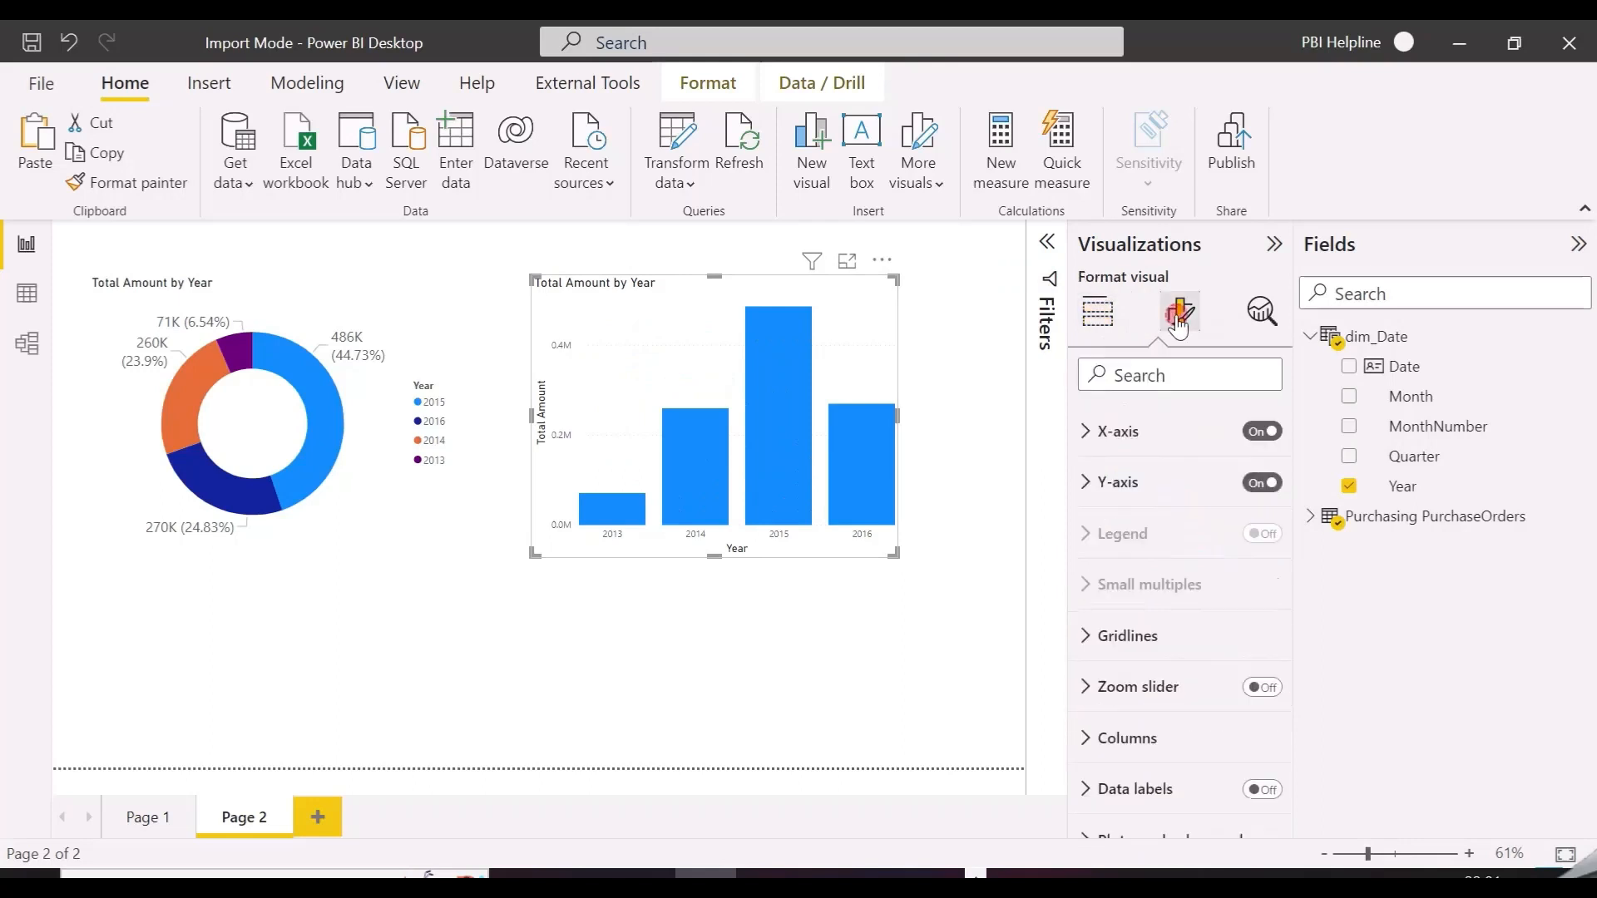
{"action": "left_click", "coordinate": [1151, 791]}
{"action": "scroll", "coordinate": [1197, 682], "scroll_direction": "down", "scroll_amount": 3}
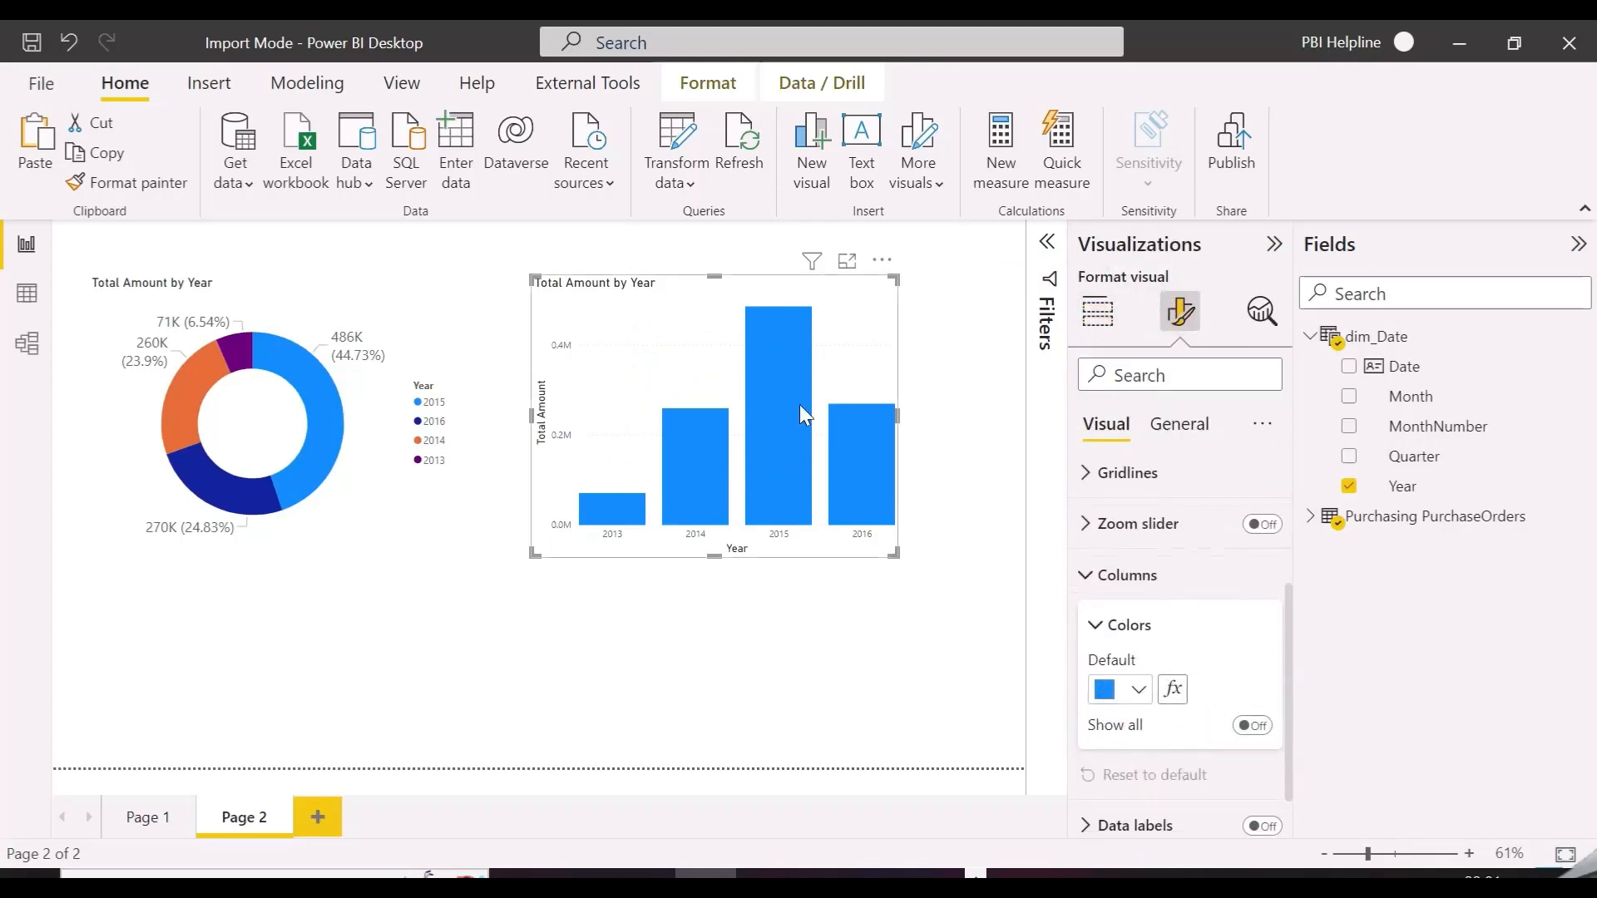
- Pick up the column chart's formatting with Format painter, cancel it, and delete the column chart
{"action": "left_click", "coordinate": [150, 182]}
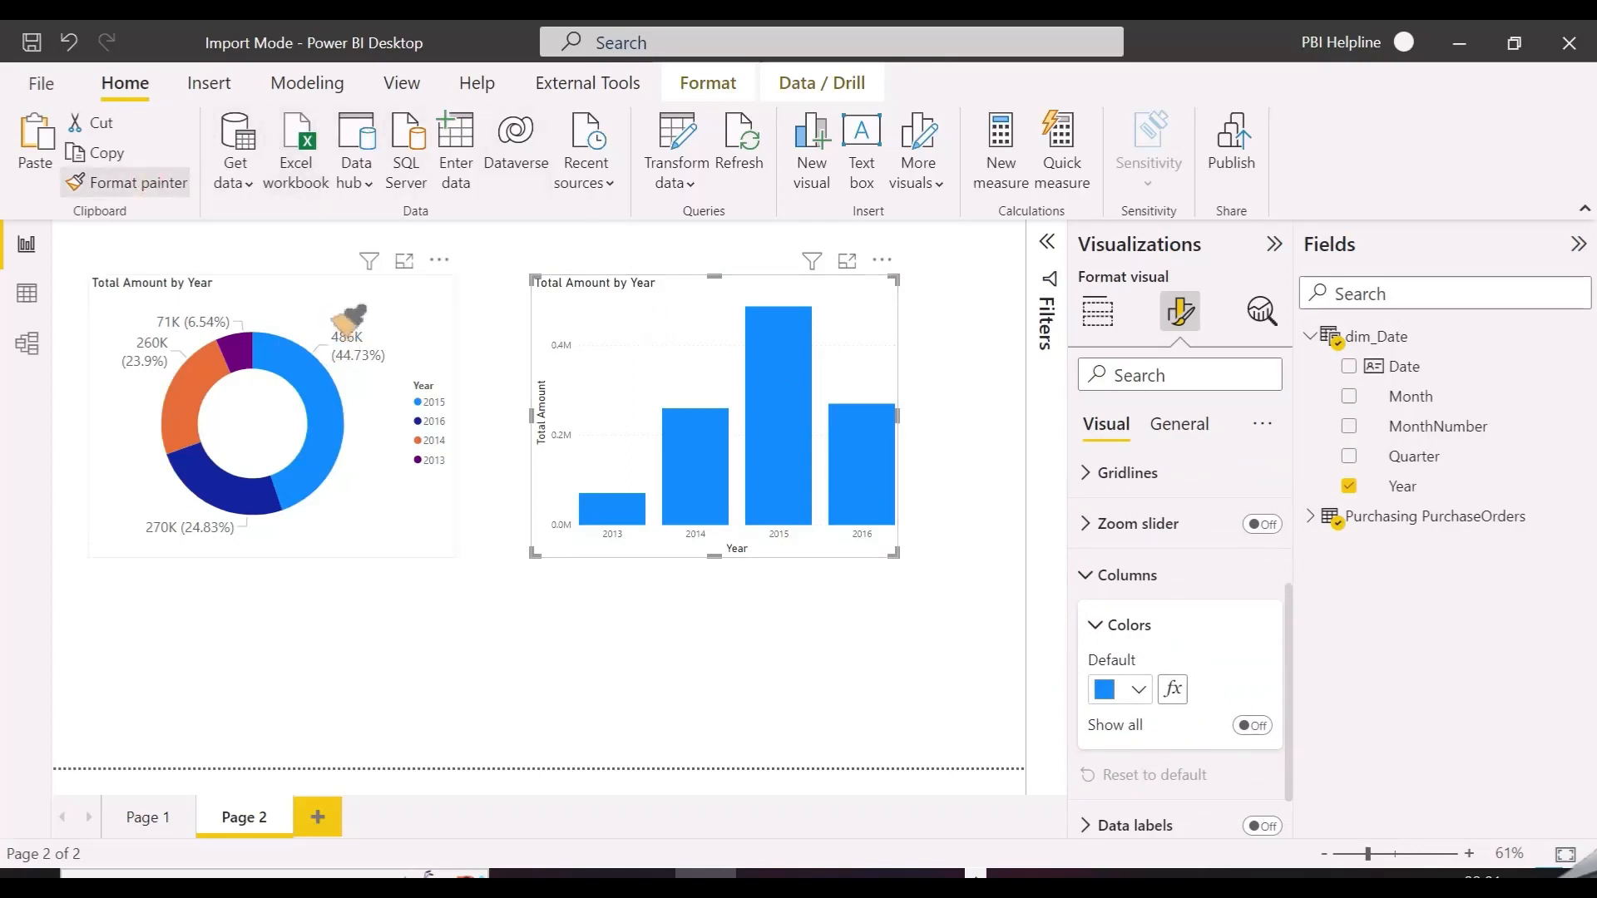
{"action": "left_click", "coordinate": [843, 610]}
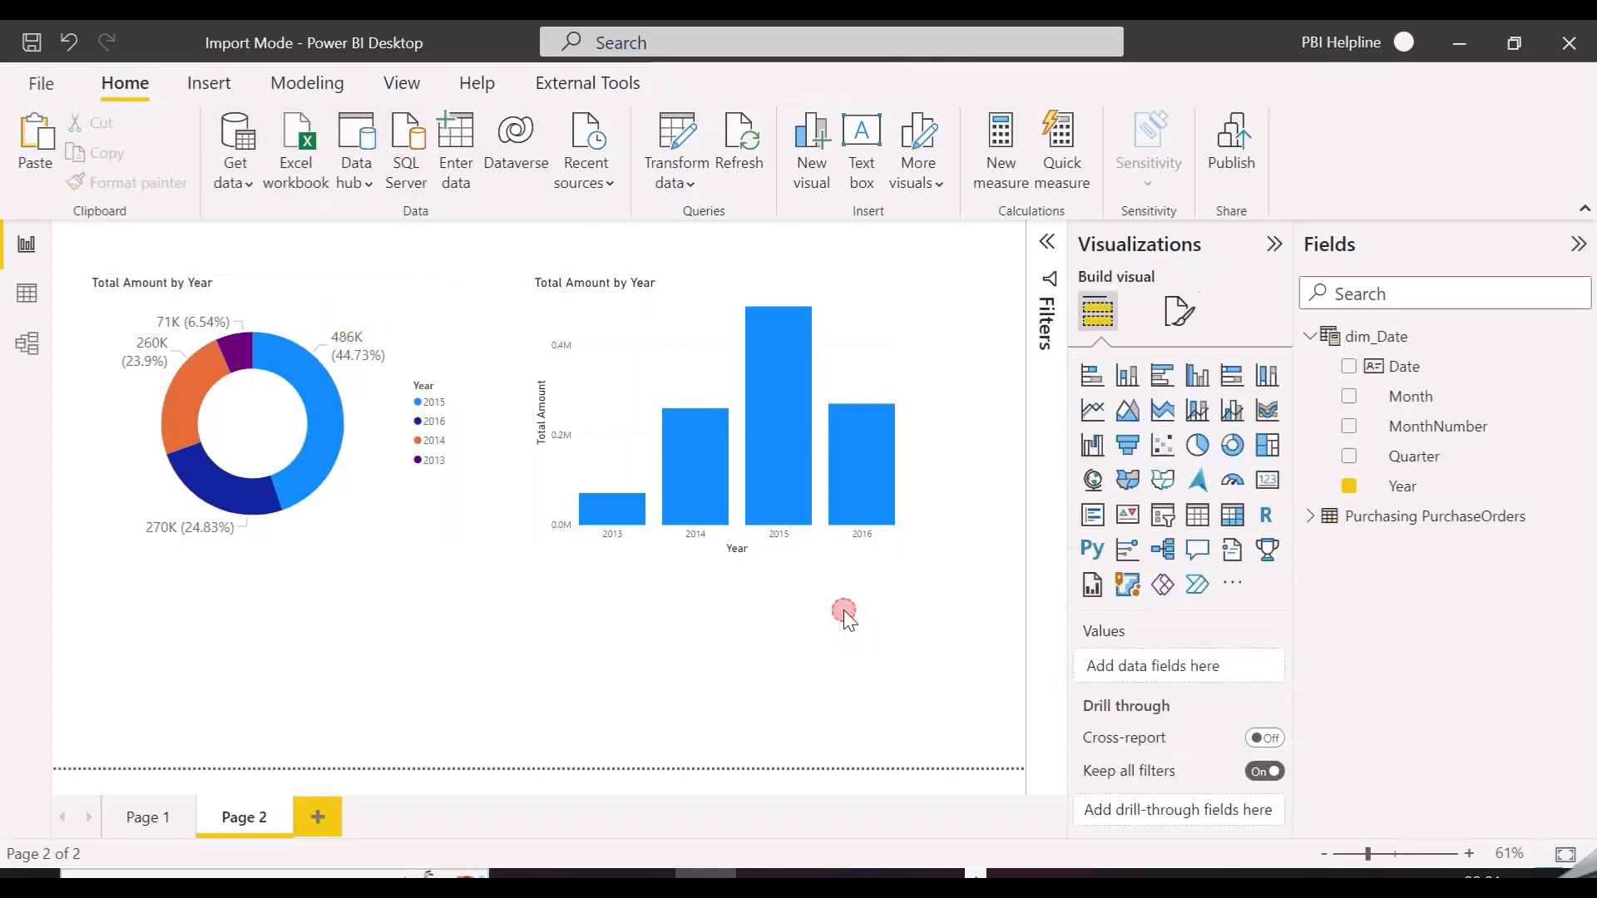
{"action": "left_click", "coordinate": [735, 301]}
{"action": "key", "text": "Delete"}
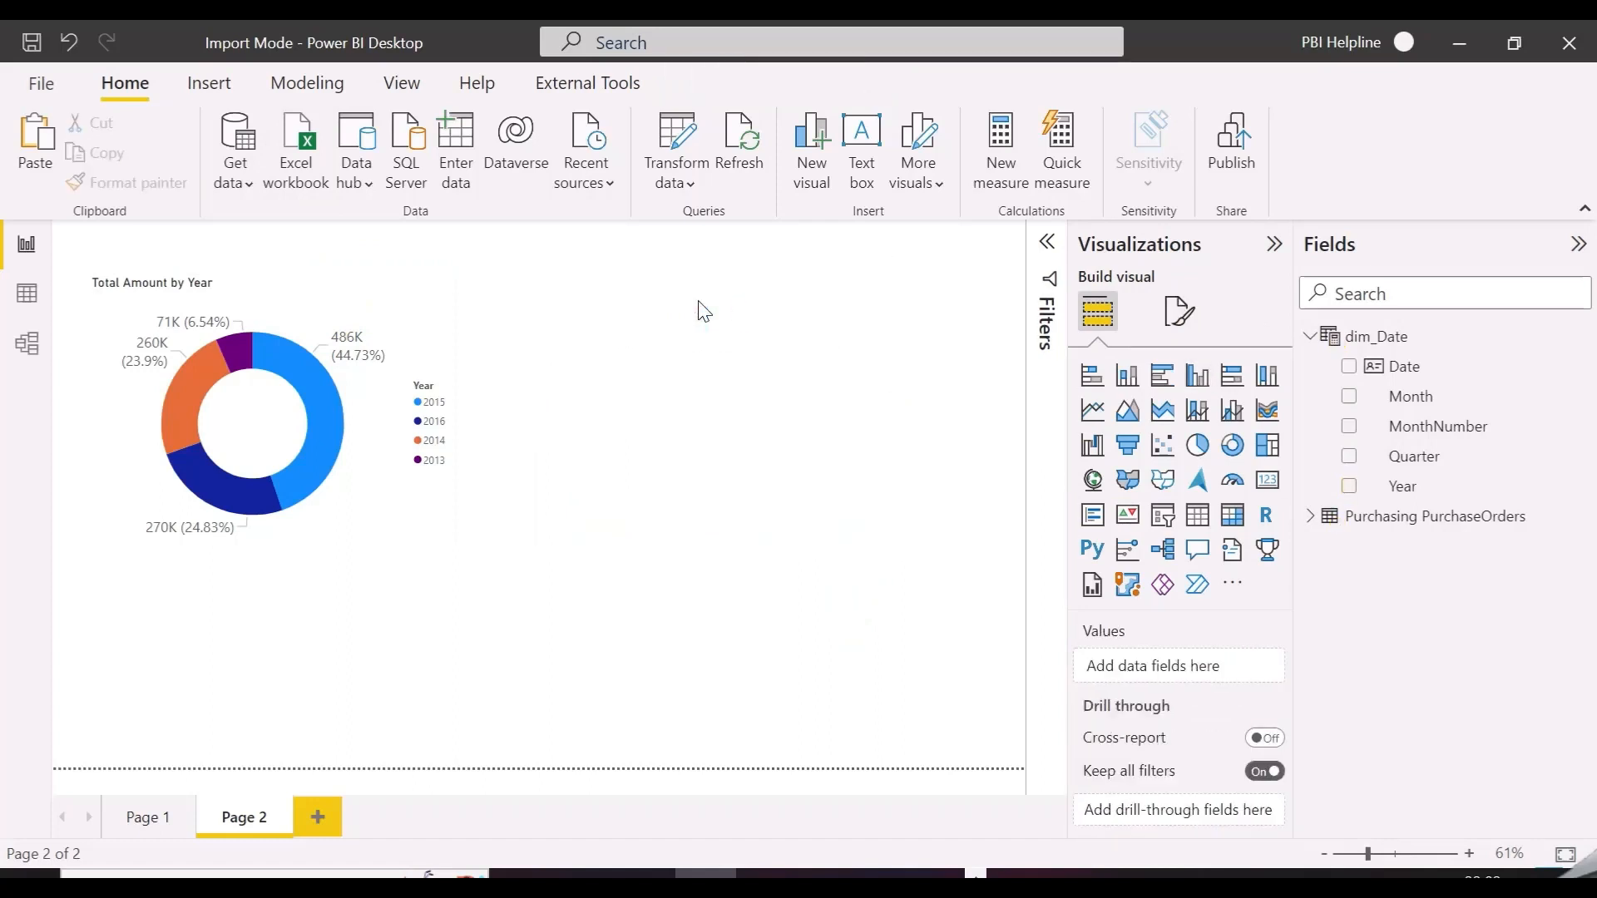
- Remove Year from the donut chart's legend and enlarge the chart
{"action": "left_click", "coordinate": [287, 291]}
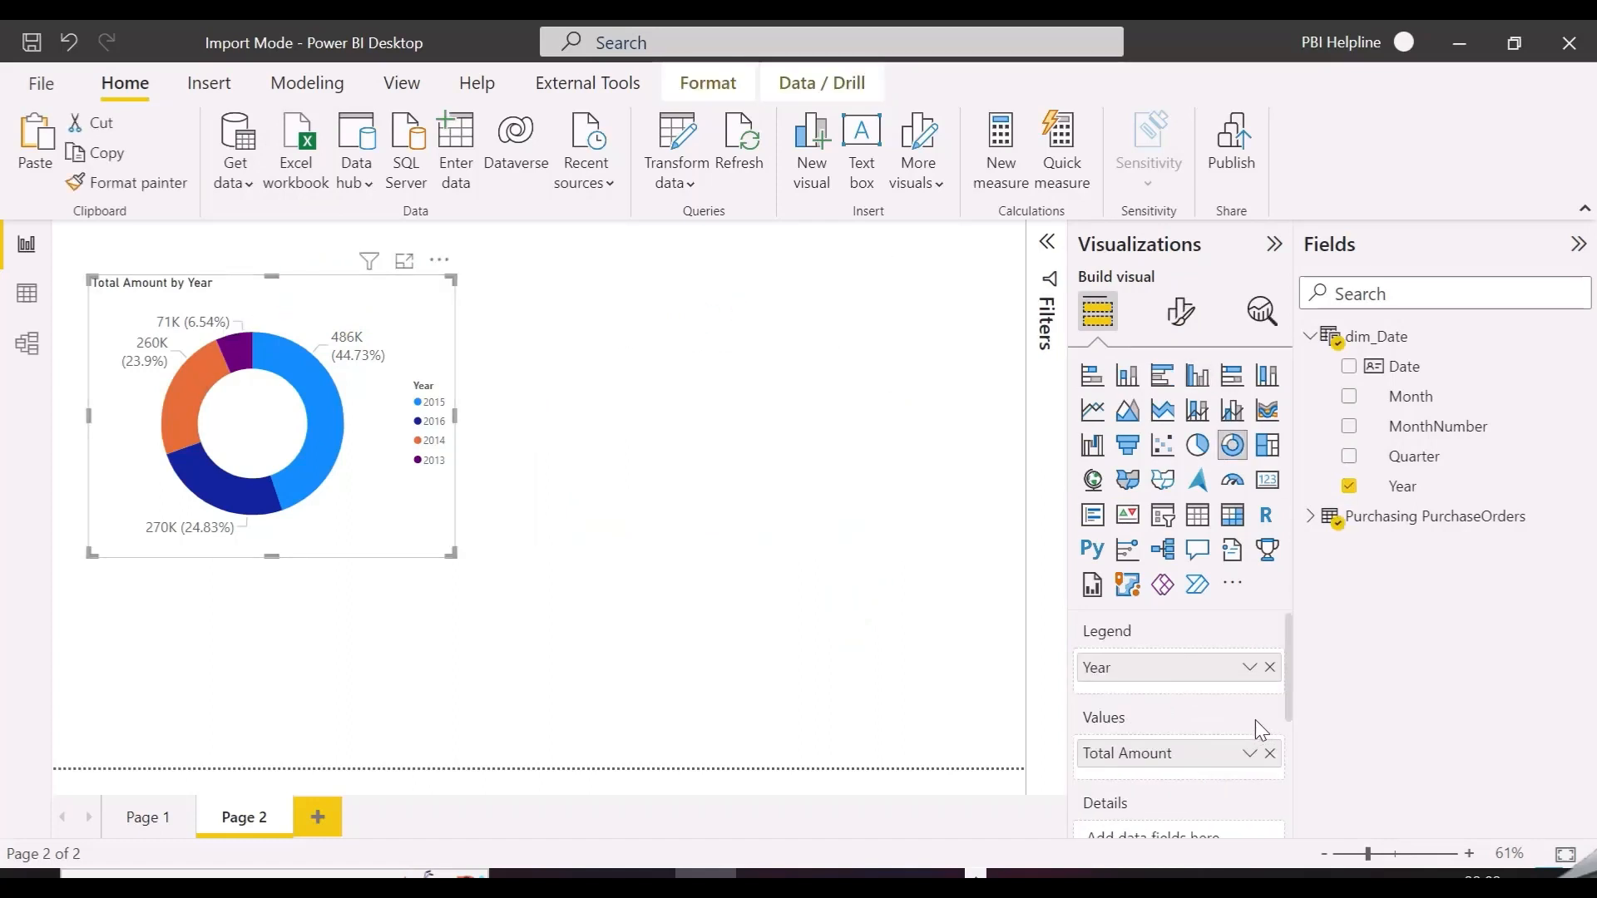
{"action": "left_click", "coordinate": [1270, 667]}
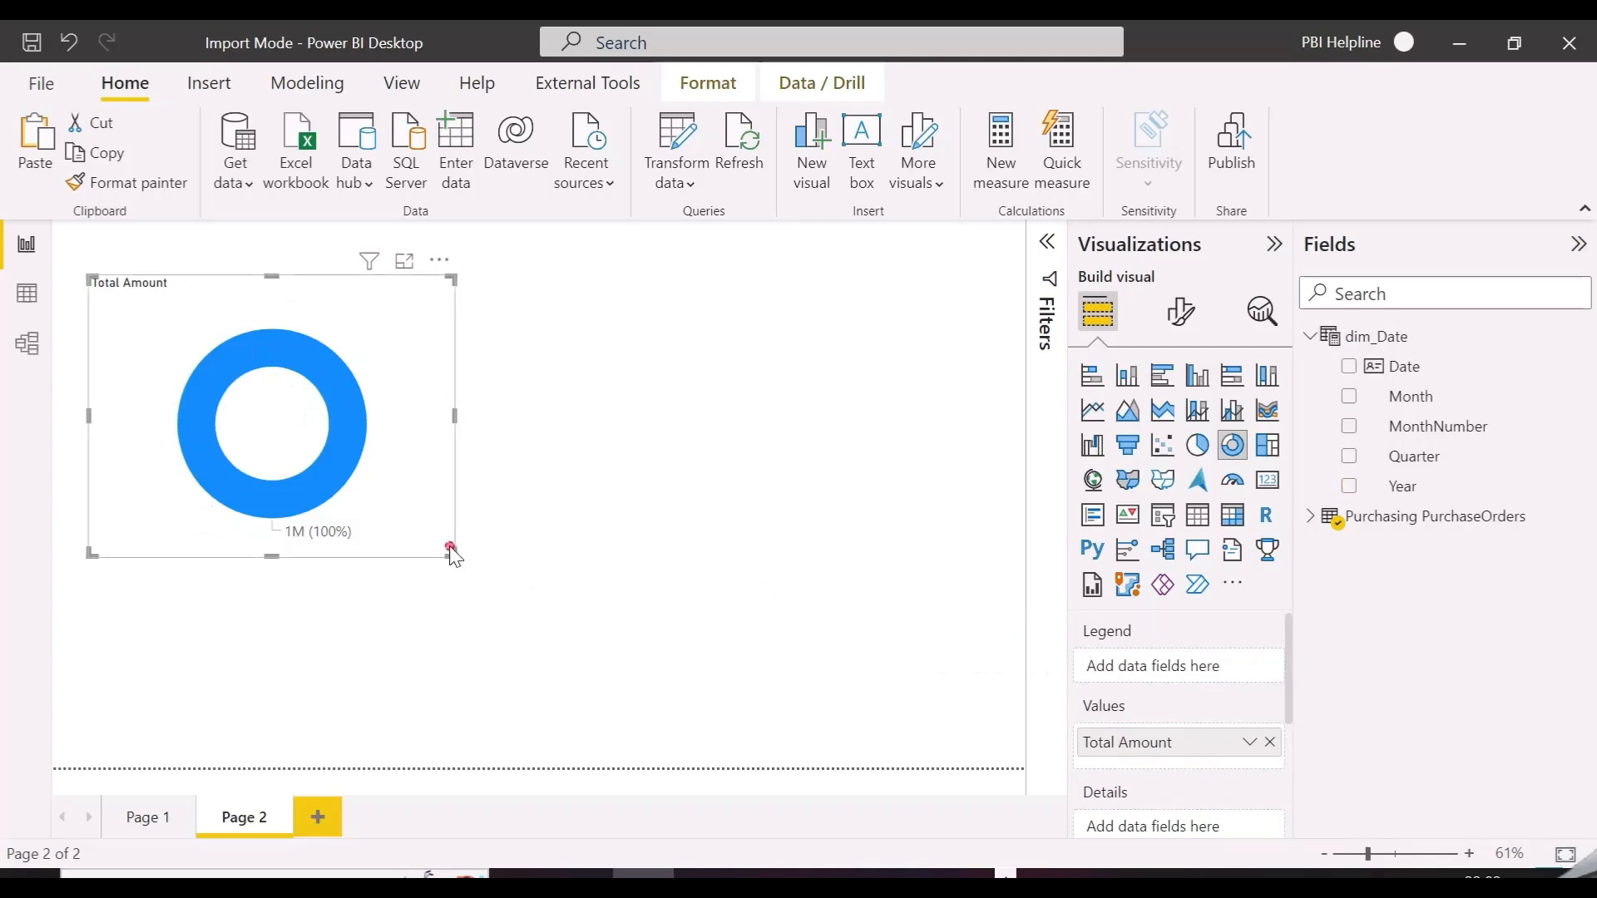
{"action": "left_click_drag", "start_coordinate": [454, 553], "coordinate": [645, 607]}
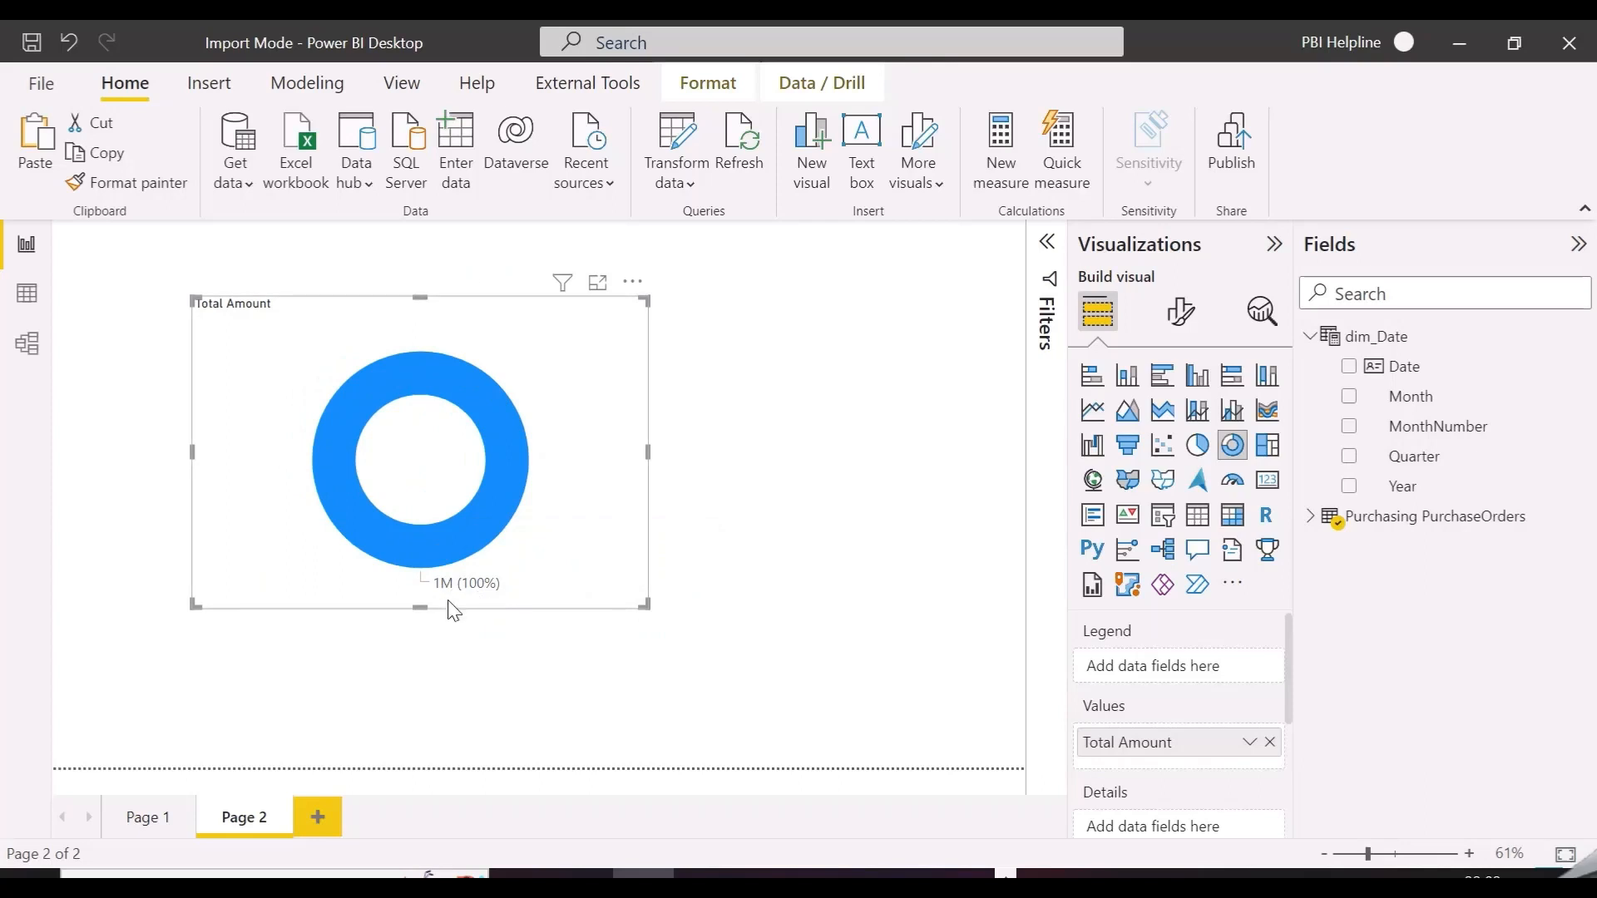
- Create a measure named Green in the Purchasing PurchaseOrders table and begin its formula with IF
{"action": "right_click", "coordinate": [1394, 520]}
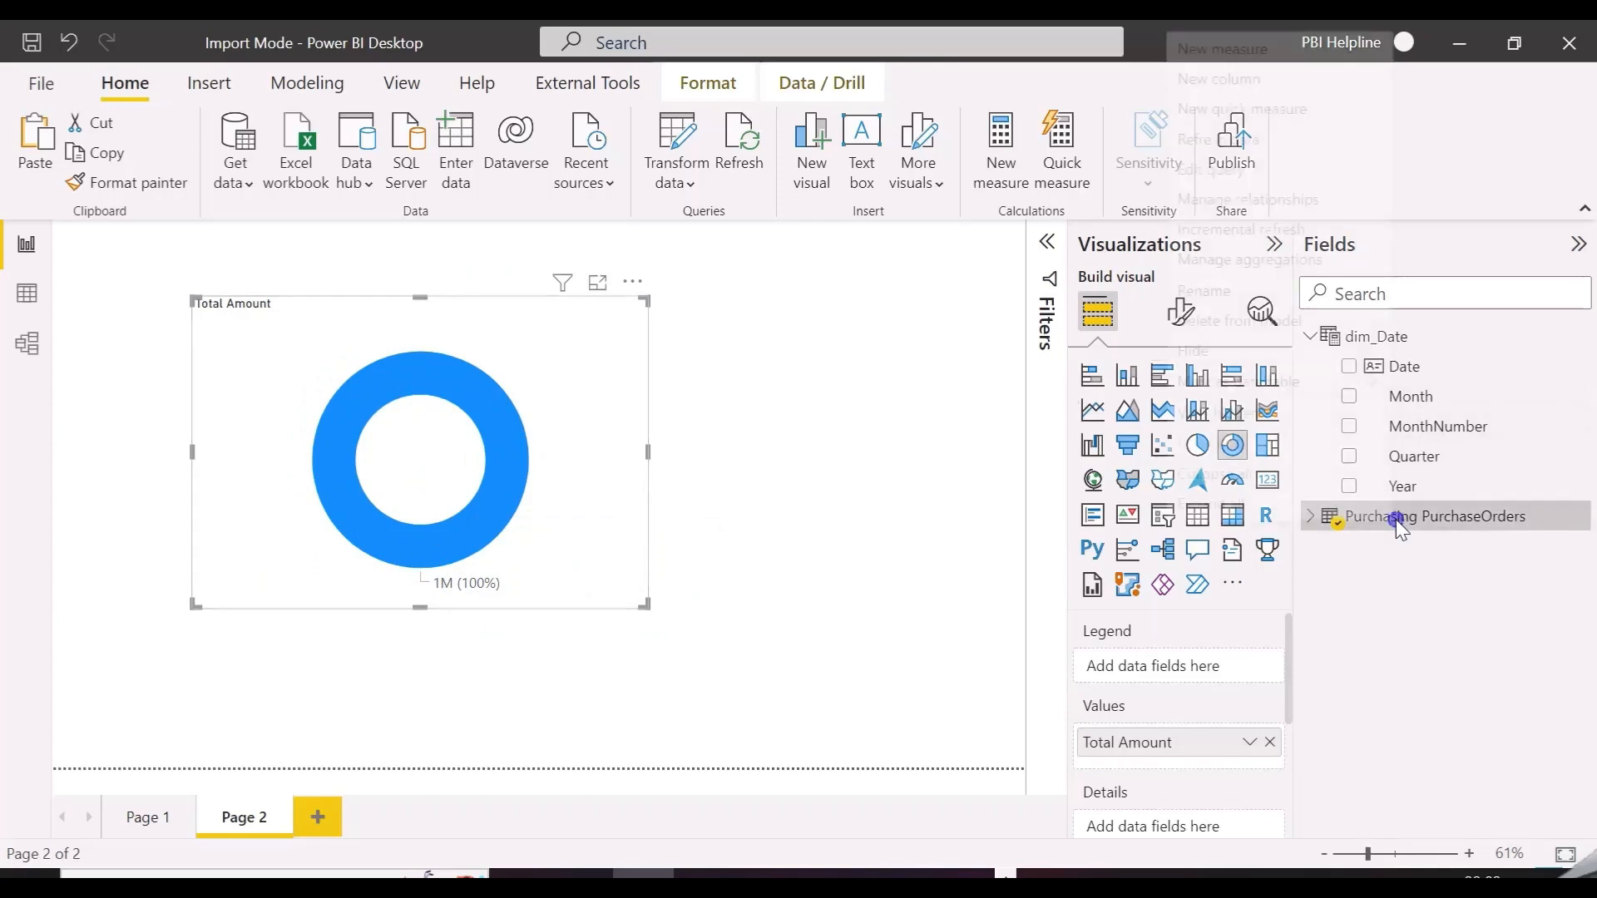
{"action": "left_click", "coordinate": [1272, 52]}
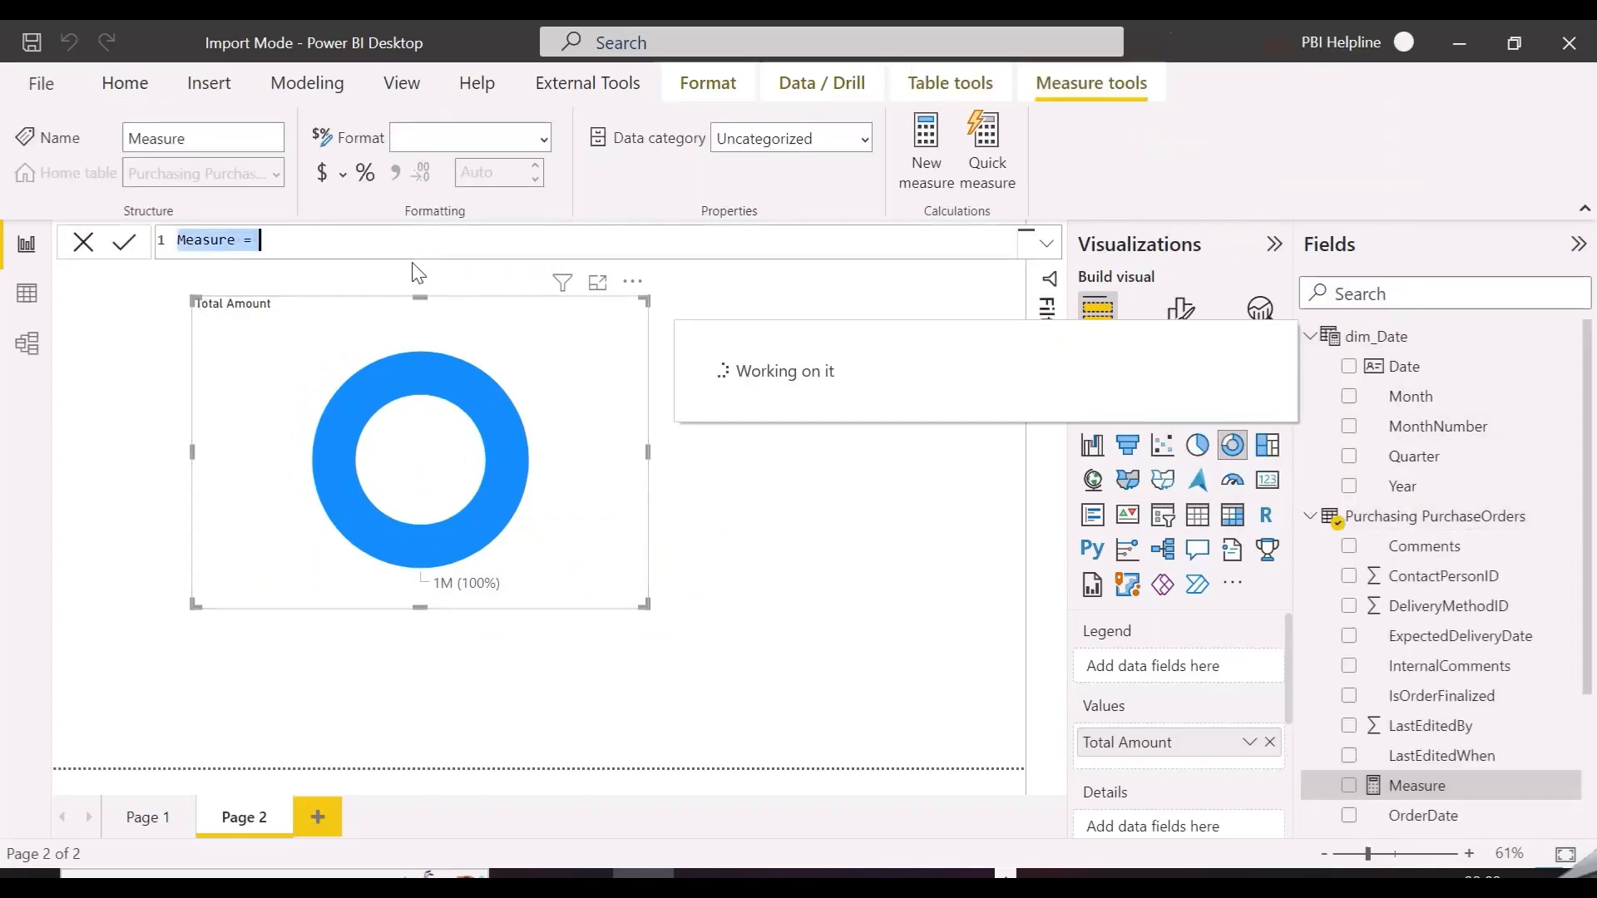
{"action": "type", "text": "g"}
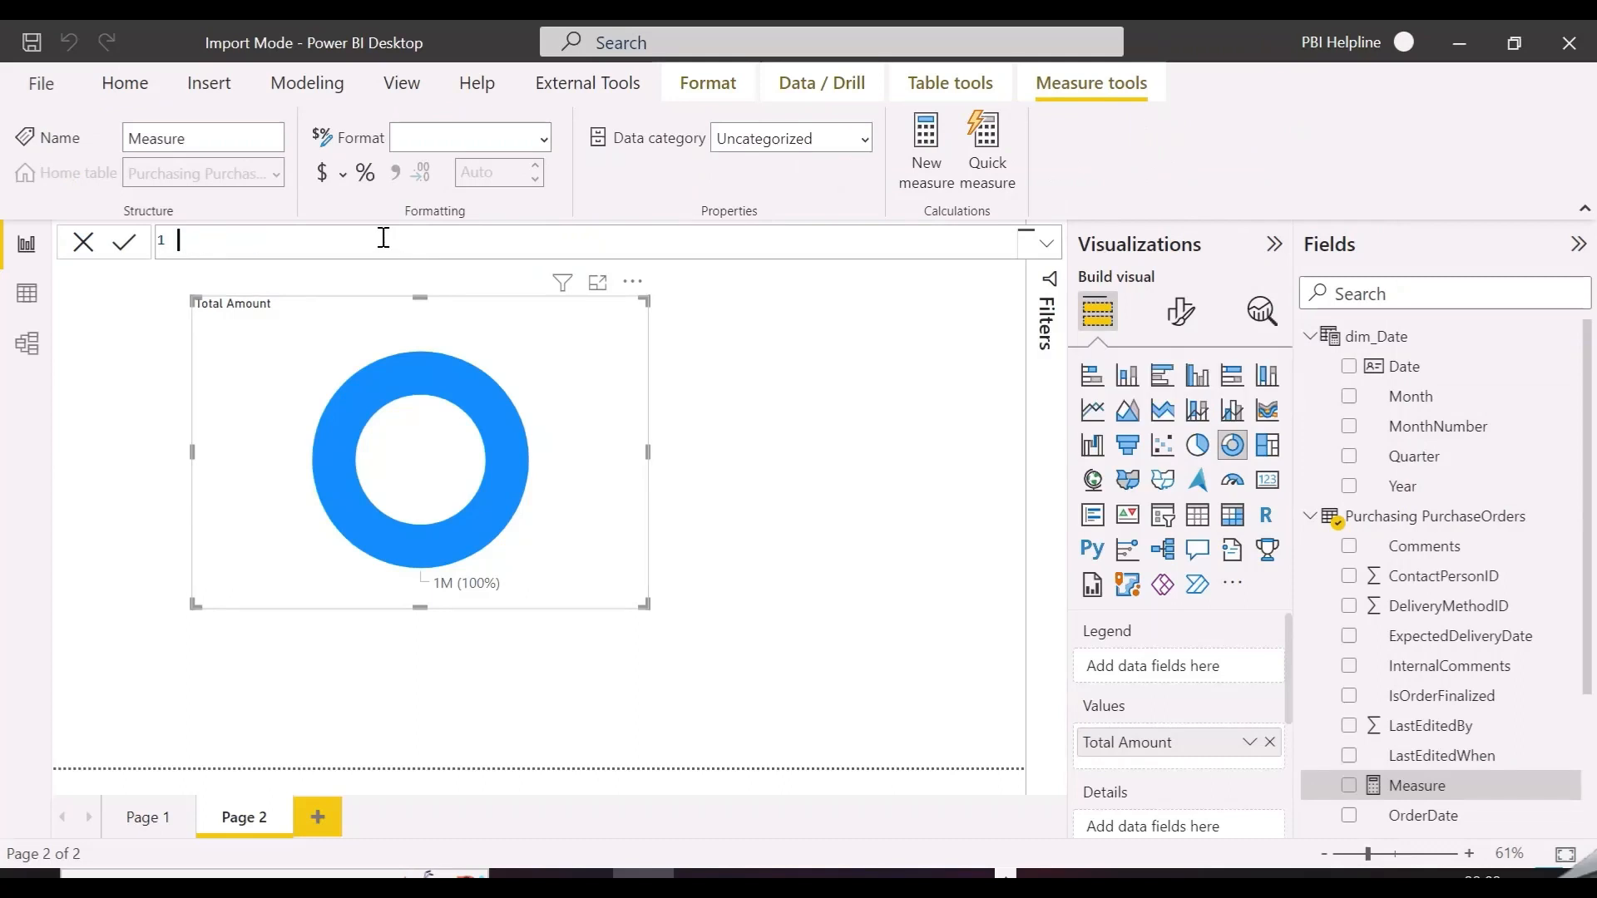
{"action": "type", "text": "reen ="}
{"action": "key", "text": "shift+Return"}
{"action": "type", "text": "IF("}
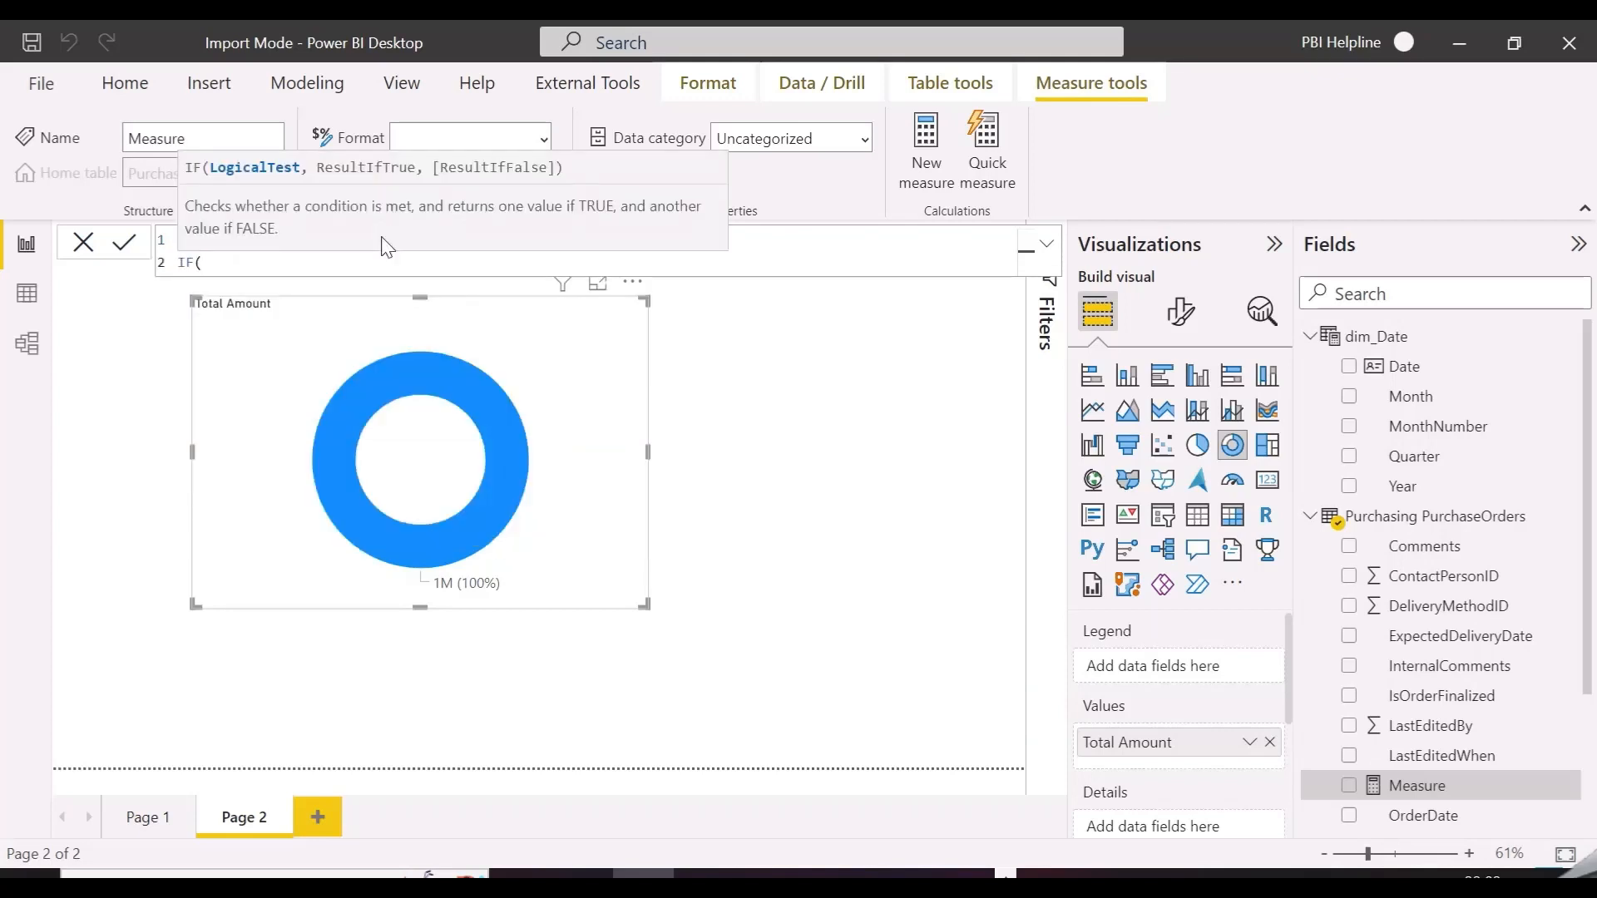
- Complete the Green measure to return 1 when [Total Amount] >1000000, otherwise BLANK(), and commit it
{"action": "type", "text": "total"}
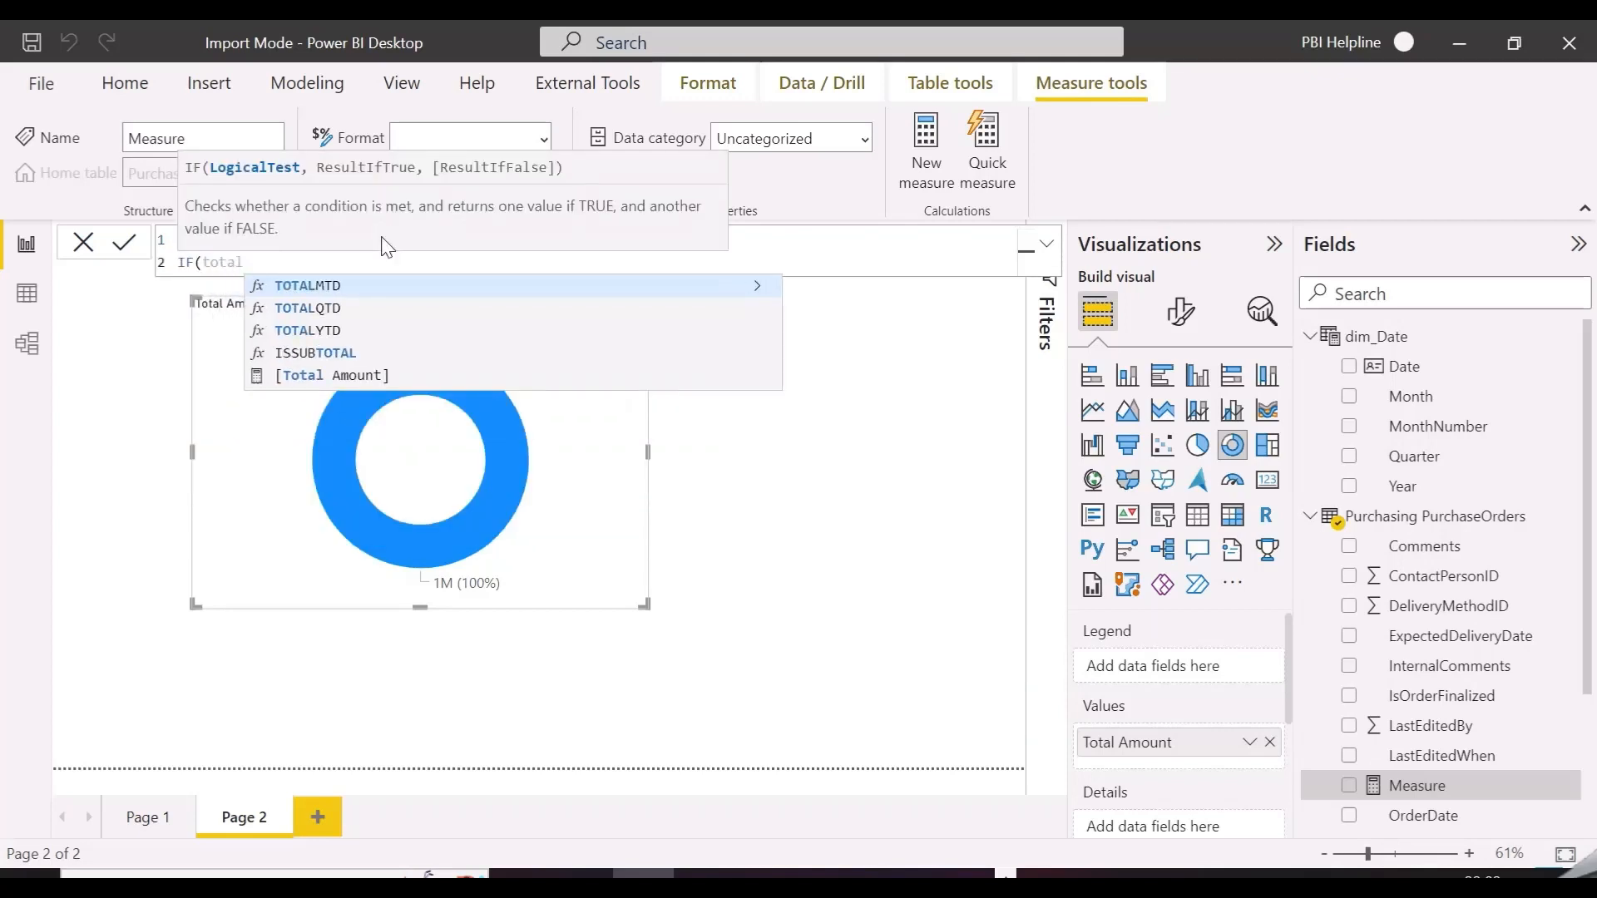
{"action": "key", "text": "Down"}
{"action": "key", "text": "Down"}
{"action": "key", "text": "Down"}
{"action": "key", "text": "Down"}
{"action": "key", "text": "Tab"}
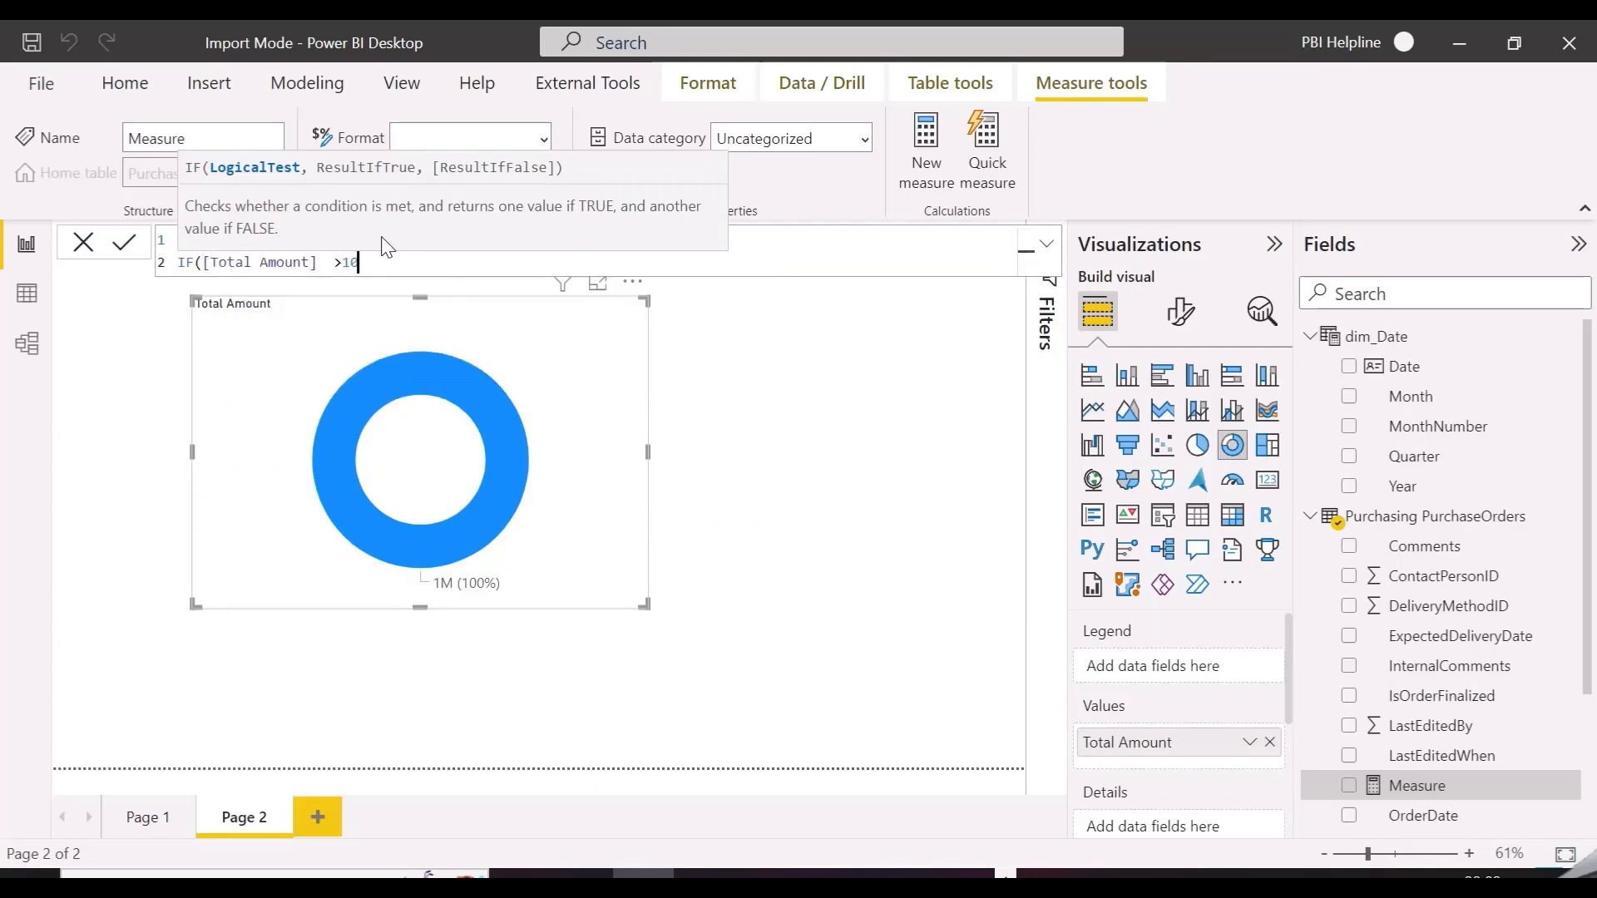
{"action": "type", "text": ">1000000,1,BLANK()"}
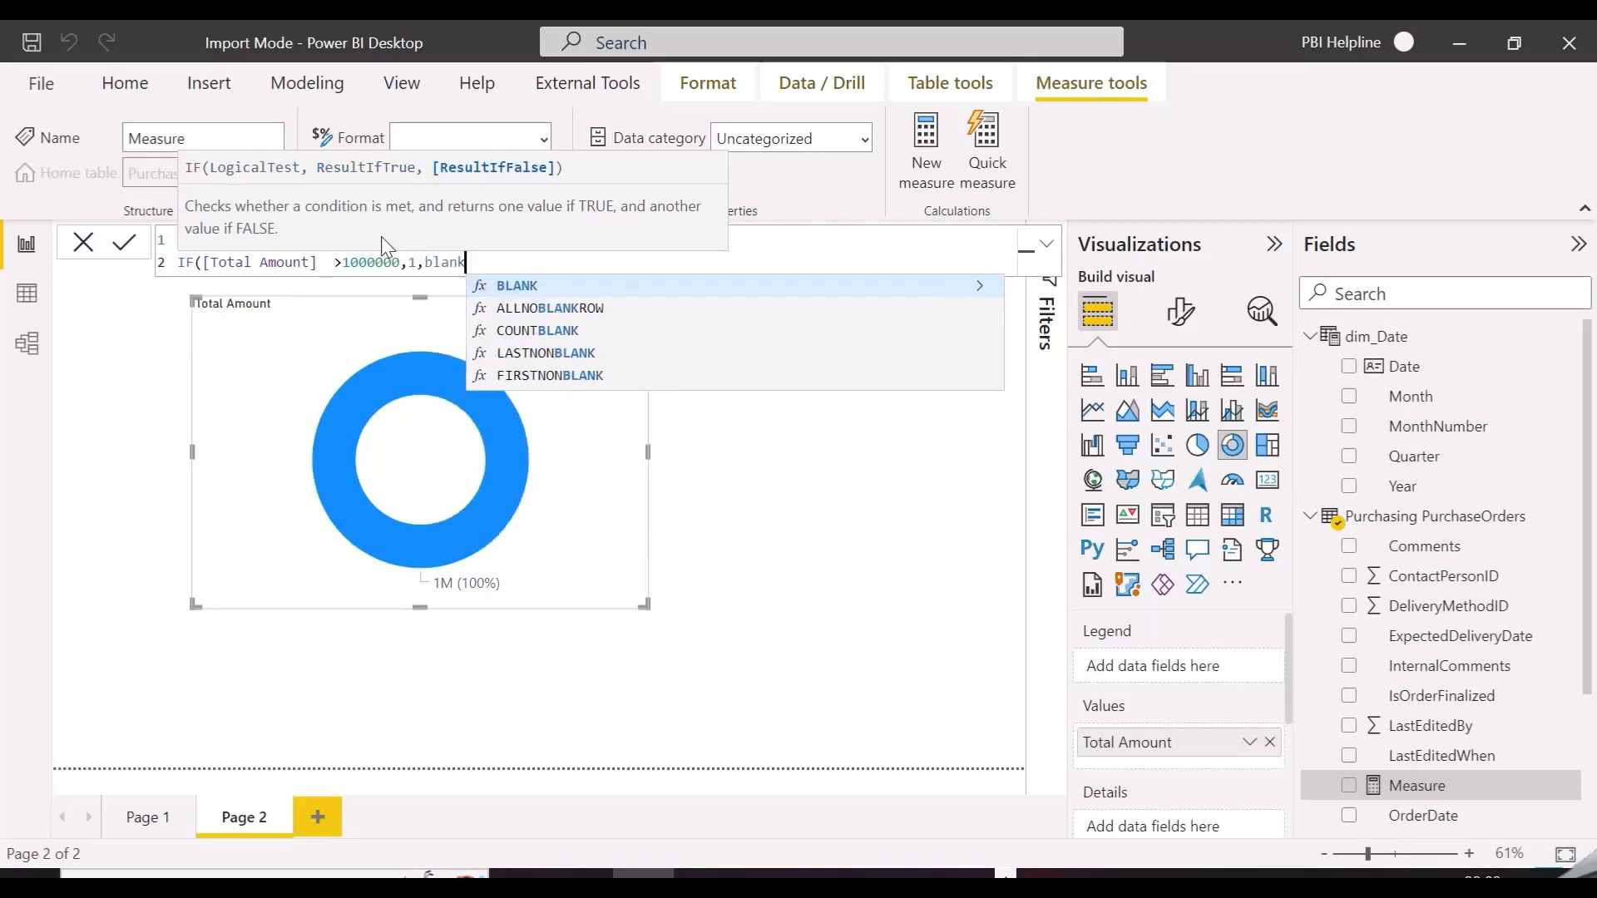
{"action": "type", "text": ")"}
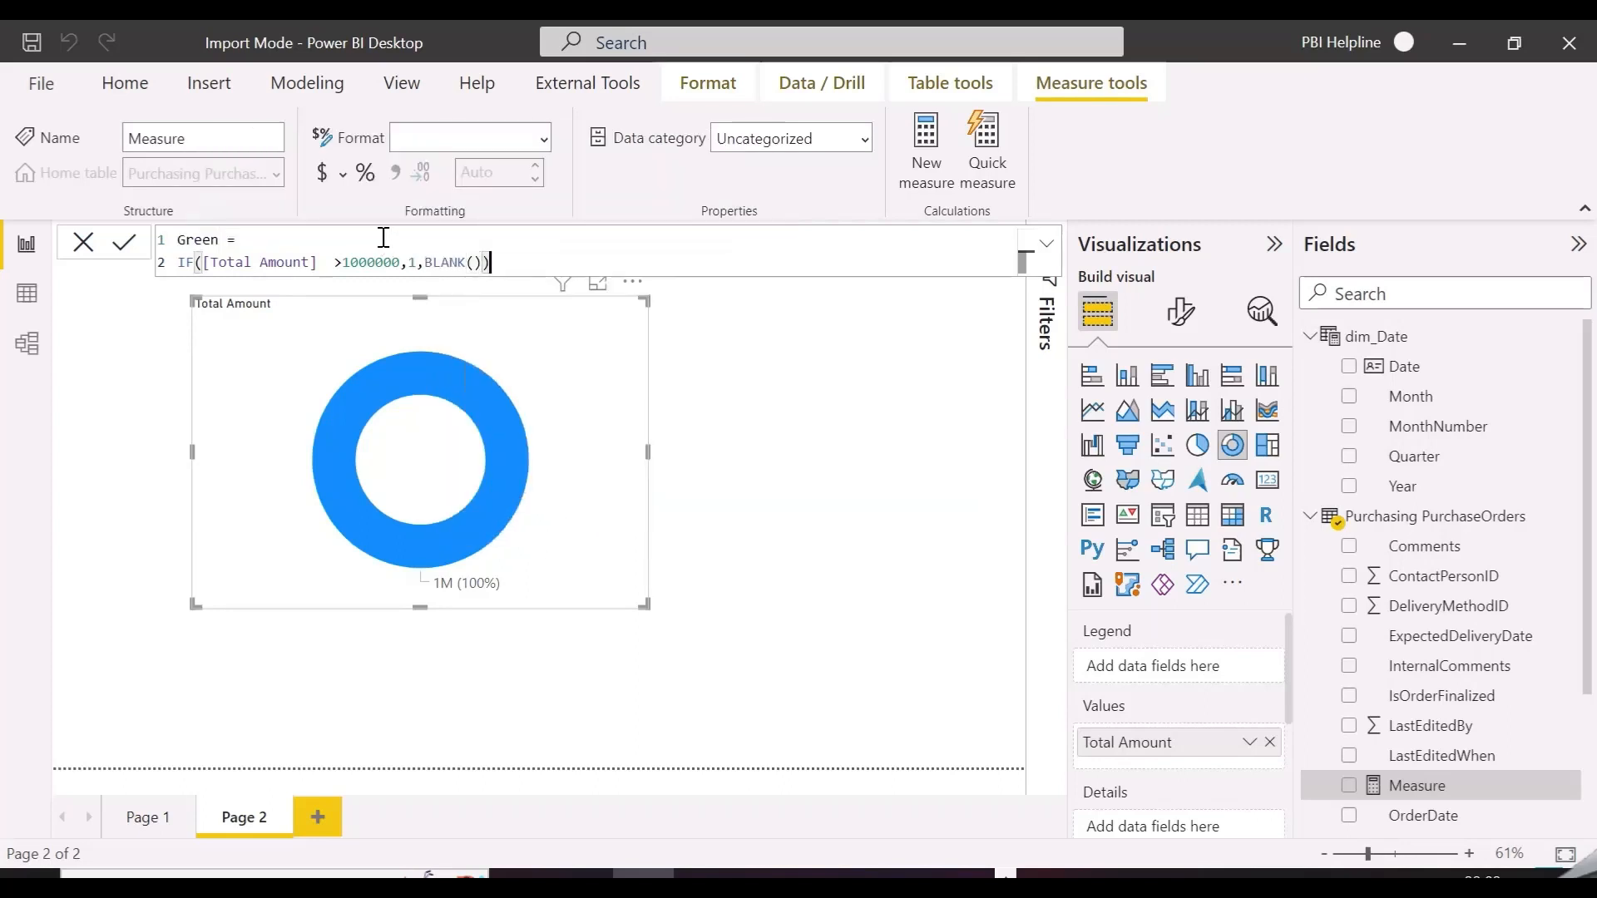
{"action": "left_click", "coordinate": [125, 242]}
- Create another measure in Purchasing PurchaseOrders from a copy of the Green formula and name it Red
{"action": "left_click_drag", "start_coordinate": [511, 272], "coordinate": [147, 249]}
{"action": "key", "text": "ctrl+c"}
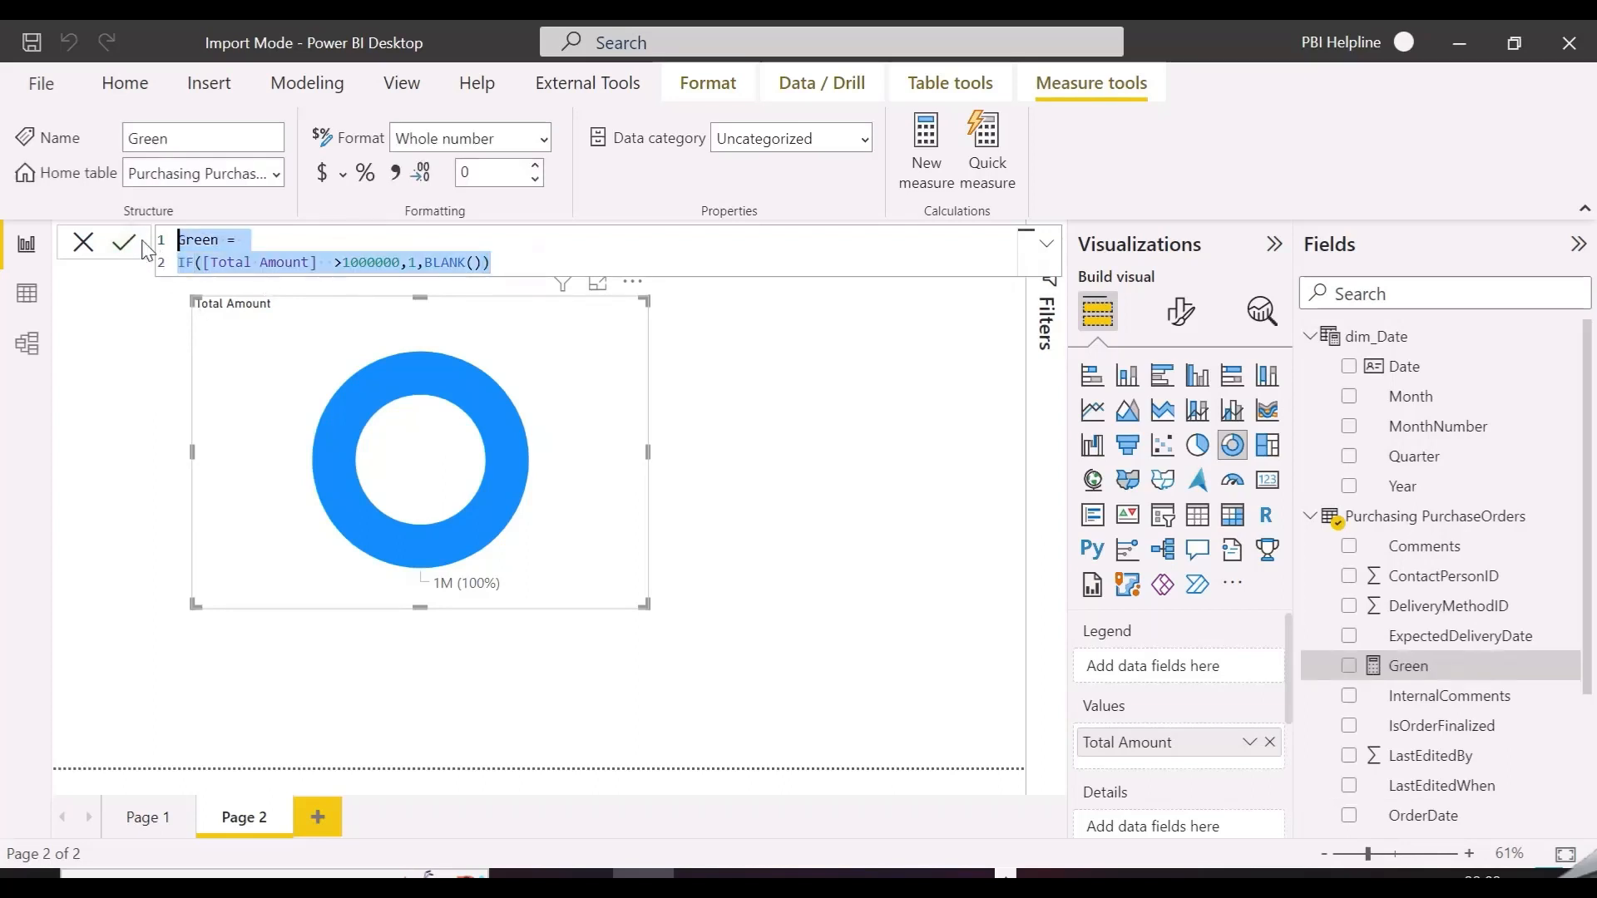
{"action": "right_click", "coordinate": [1447, 518]}
{"action": "left_click", "coordinate": [1307, 52]}
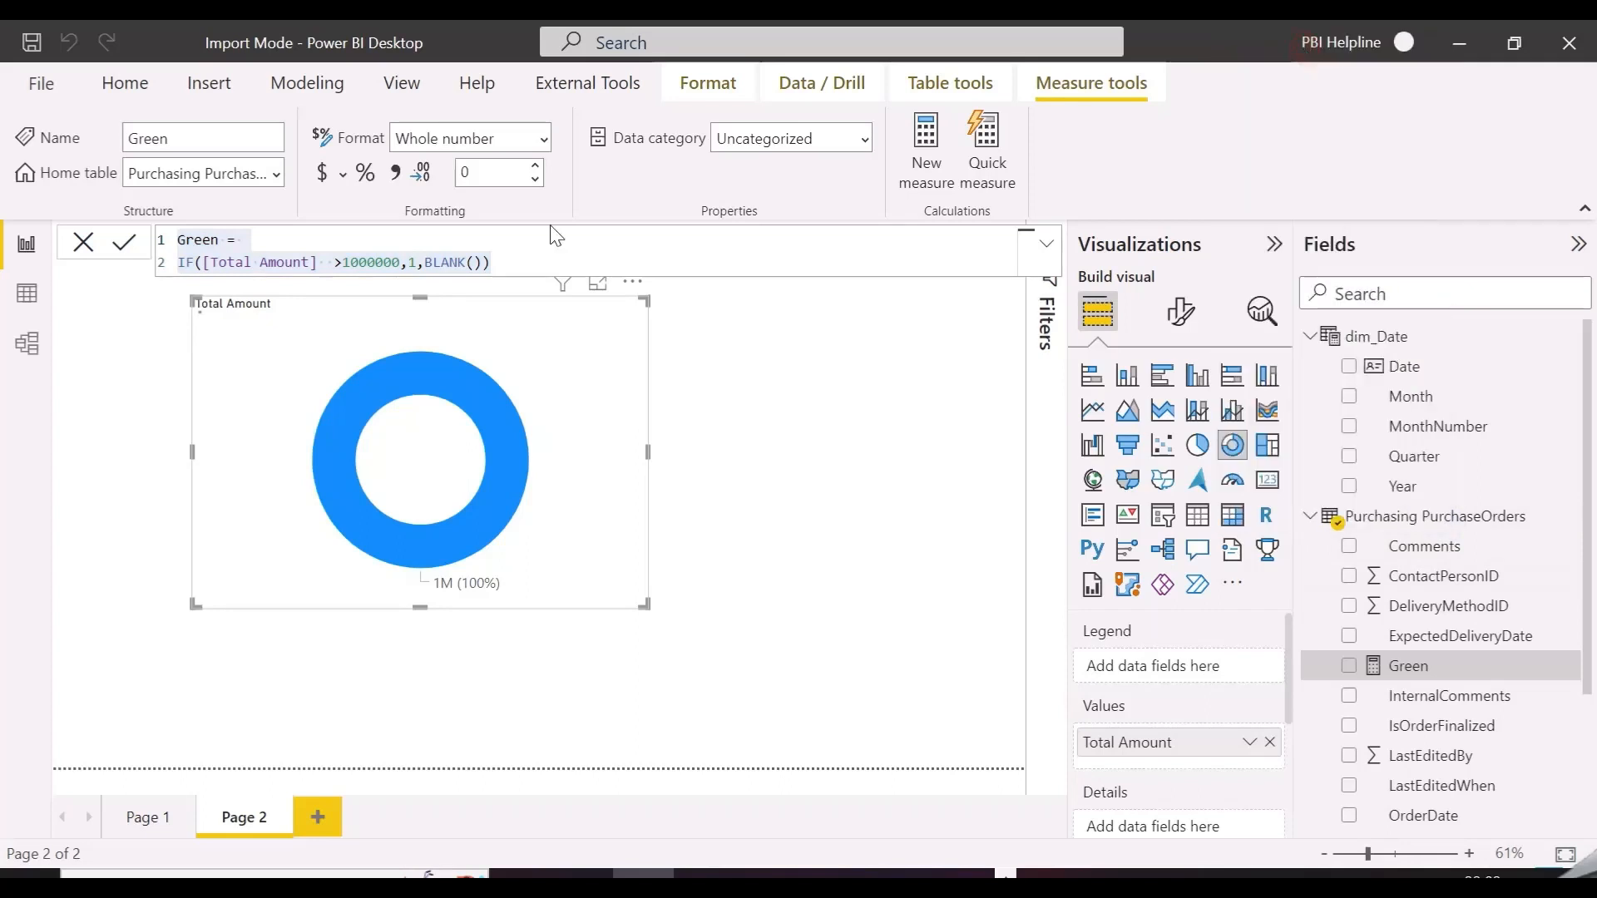
{"action": "key", "text": "ctrl+v"}
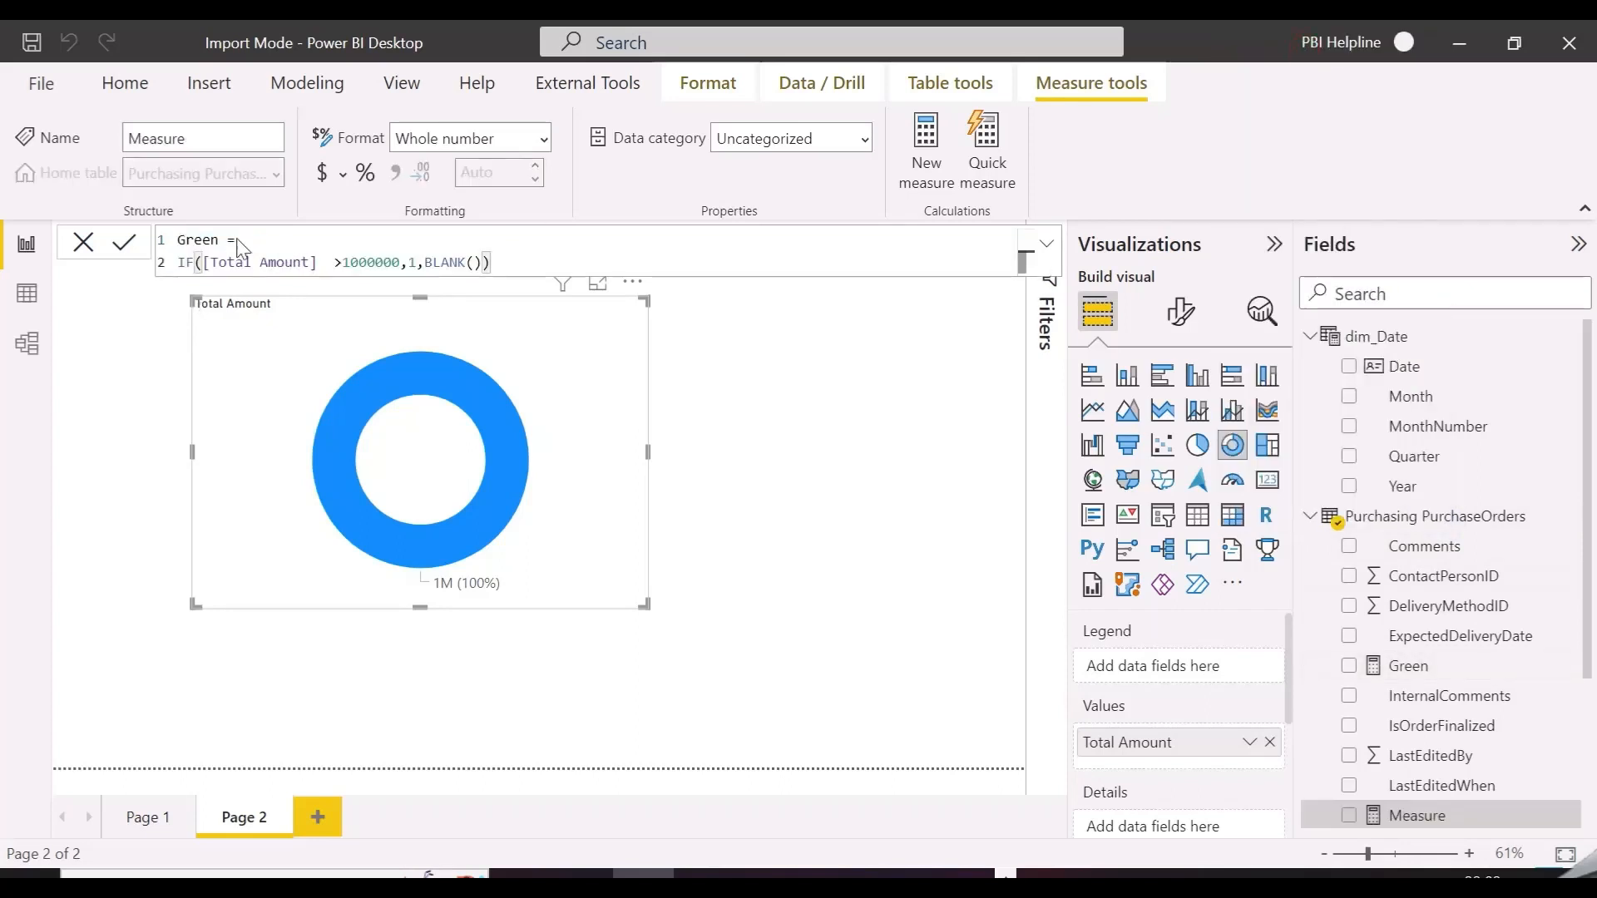
{"action": "double_click", "coordinate": [218, 241]}
{"action": "type", "text": "Red"}
- Split the Red measure's IF arguments so that each stands on its own line
{"action": "left_click", "coordinate": [202, 262]}
{"action": "key", "text": "shift+Return"}
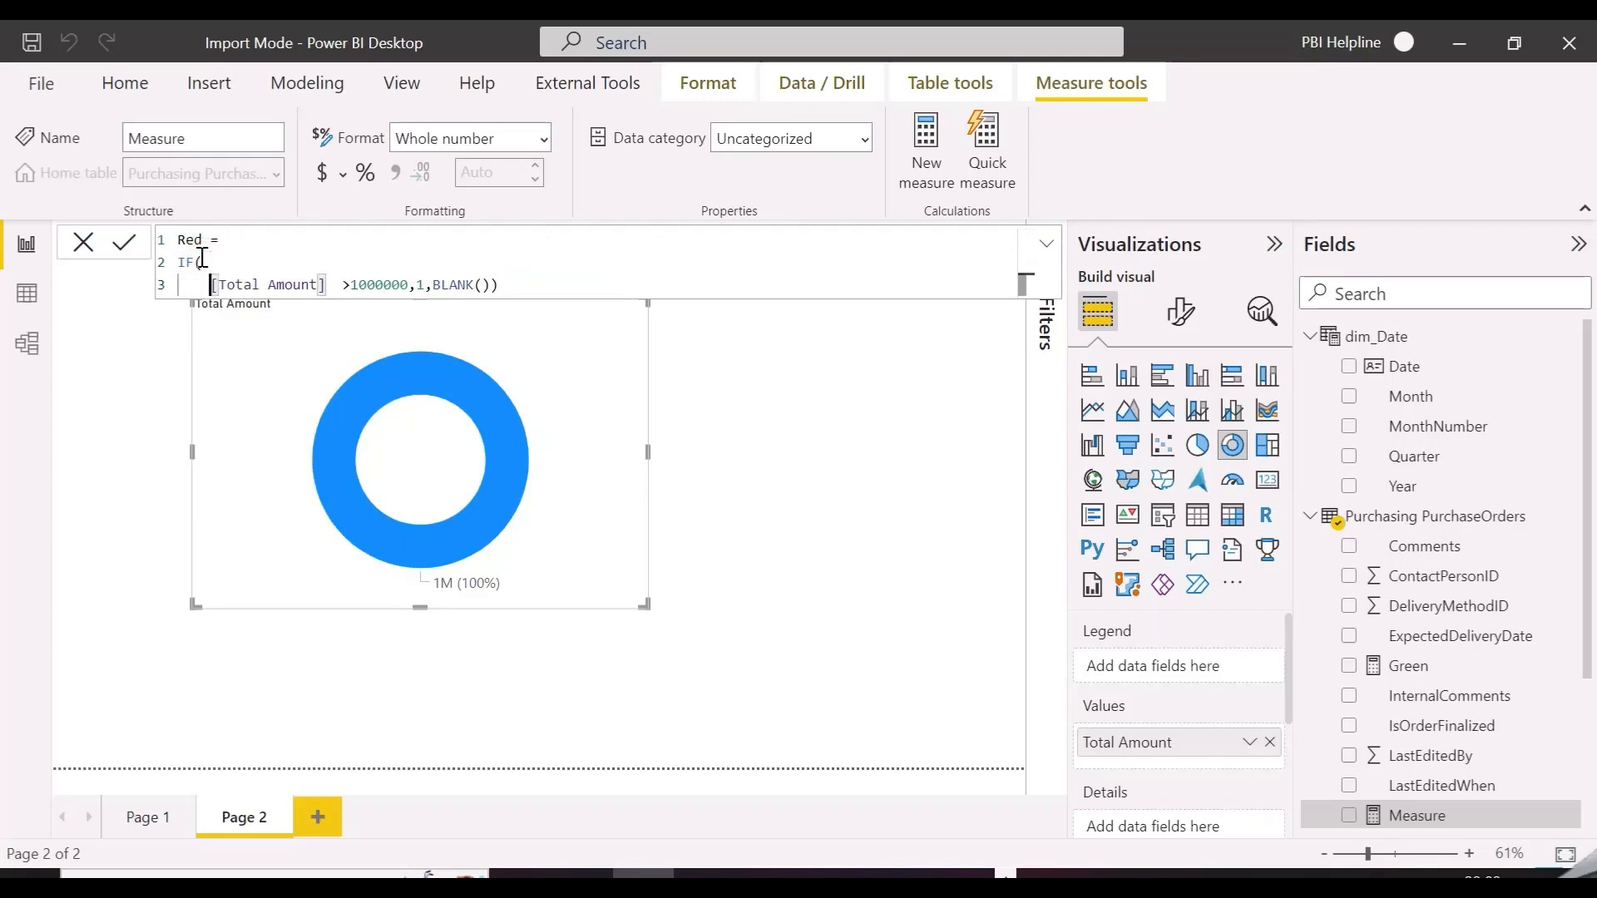
{"action": "left_click", "coordinate": [418, 285]}
{"action": "key", "text": "shift+Return"}
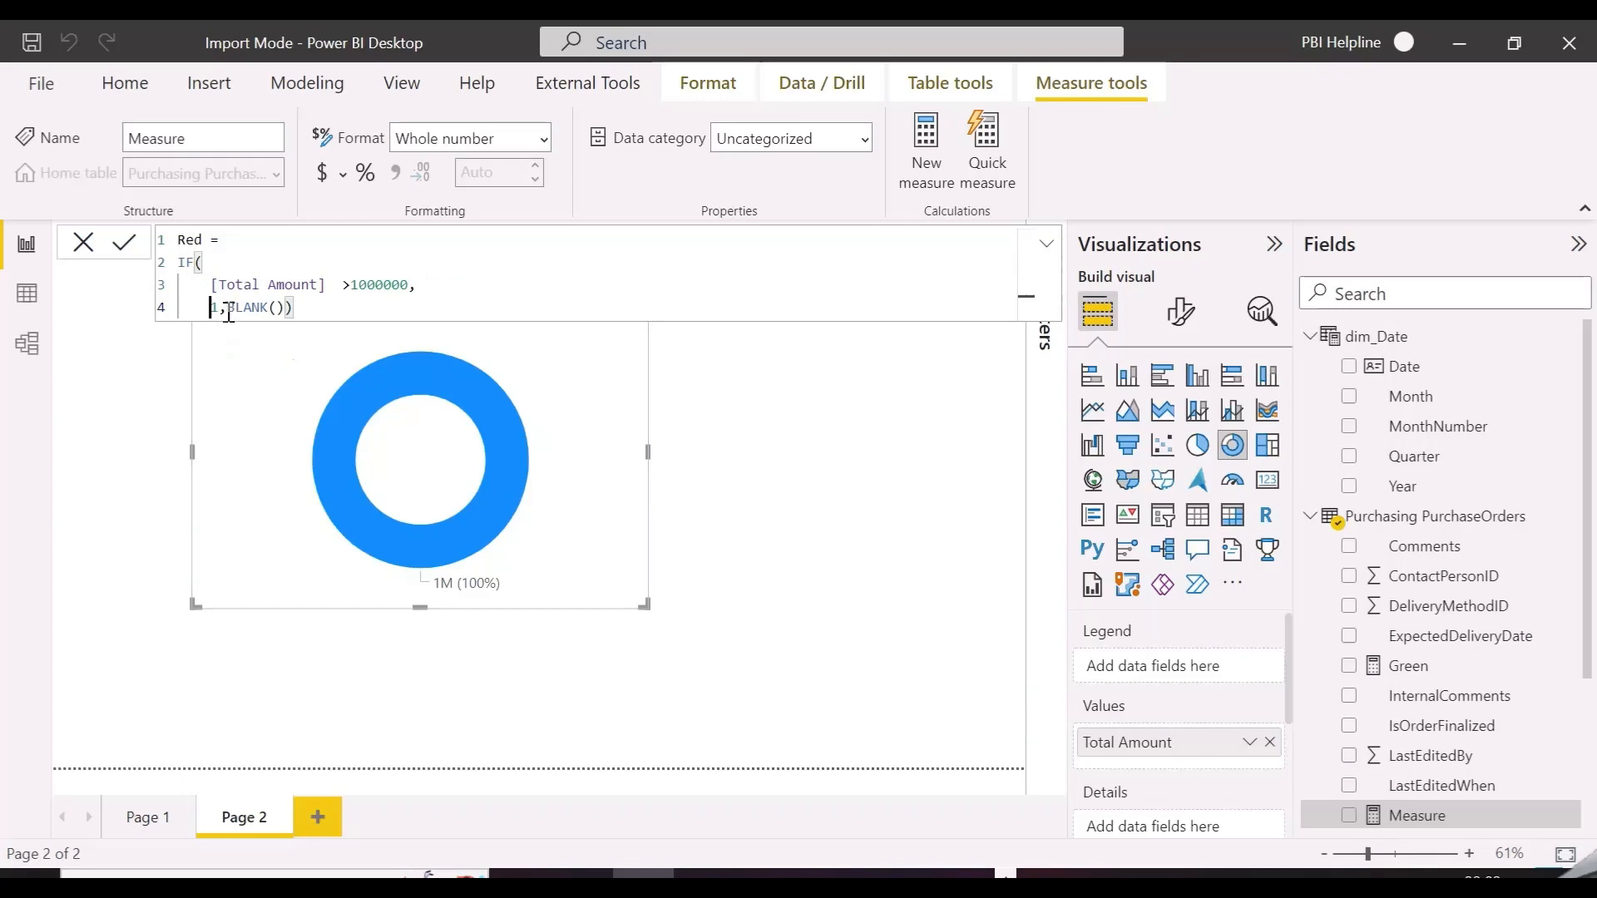
{"action": "left_click", "coordinate": [223, 308]}
{"action": "key", "text": "shift+Return"}
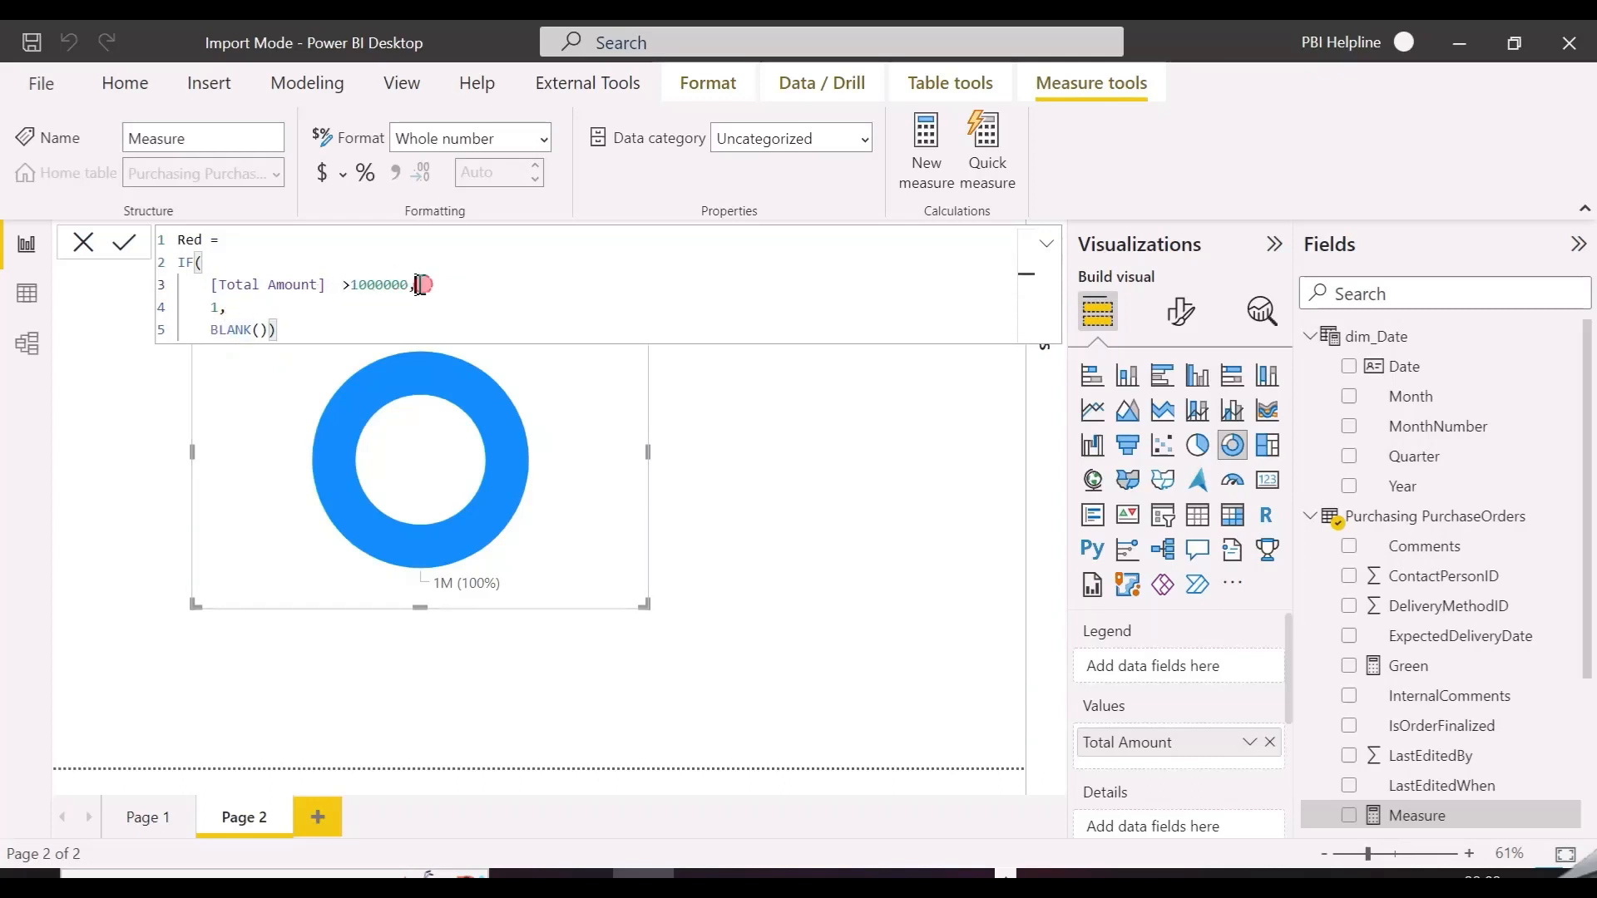
- Change the Red condition to [Total Amount] <500000, copy the whole formula and commit the measure
{"action": "left_click_drag", "start_coordinate": [416, 285], "coordinate": [342, 285]}
{"action": "type", "text": "<500000,"}
{"action": "left_click_drag", "start_coordinate": [301, 331], "coordinate": [172, 243]}
{"action": "key", "text": "ctrl+c"}
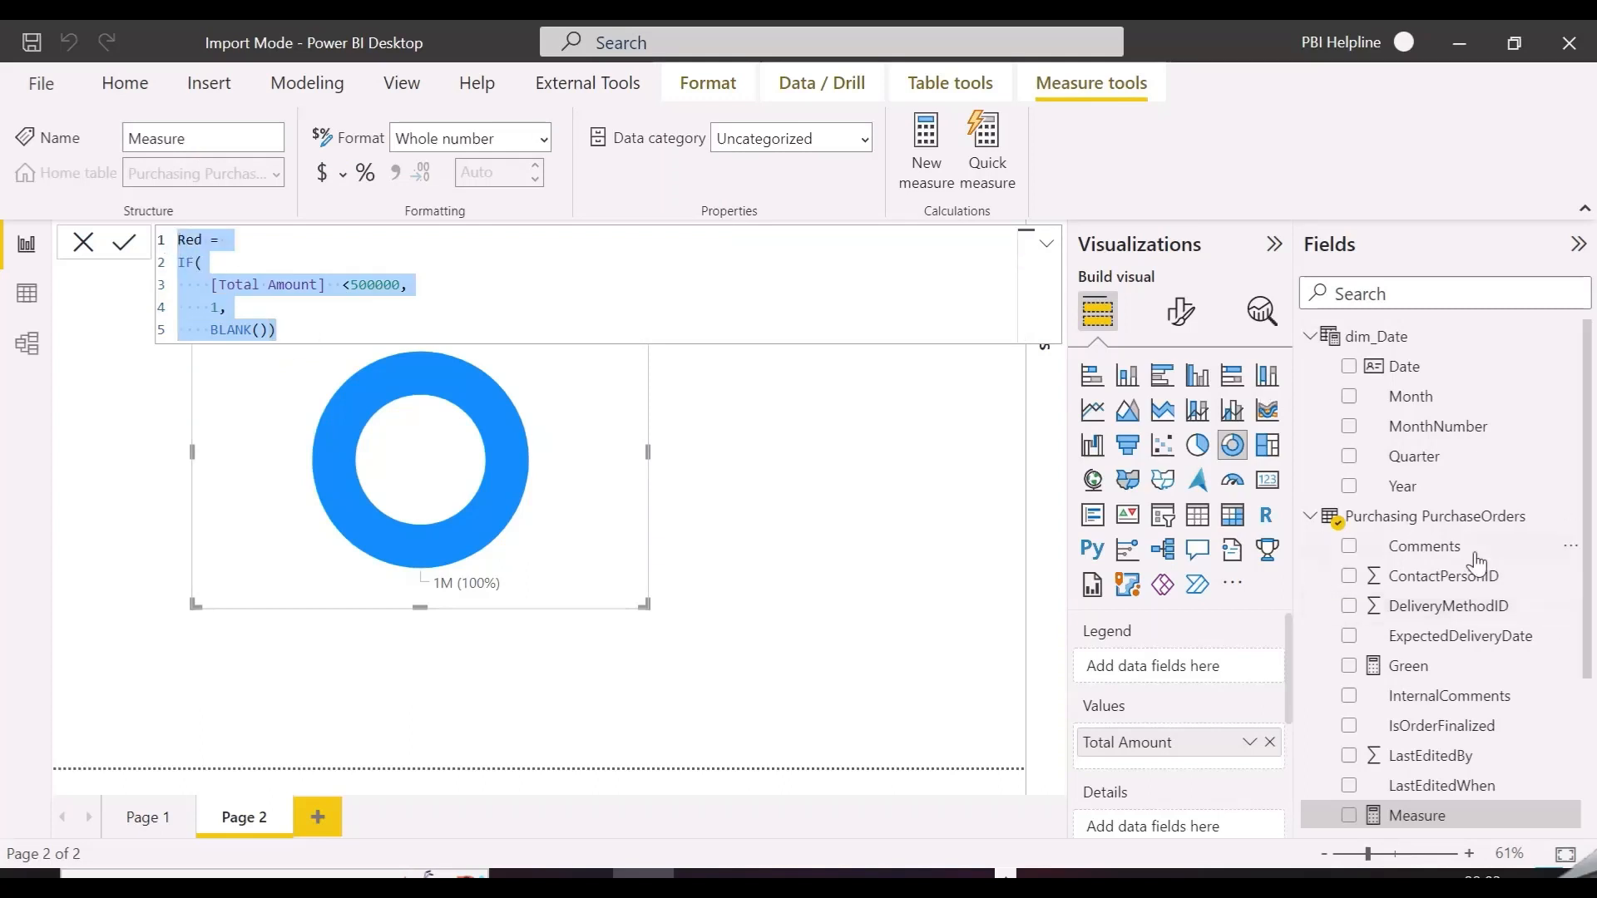
{"action": "left_click", "coordinate": [1439, 520]}
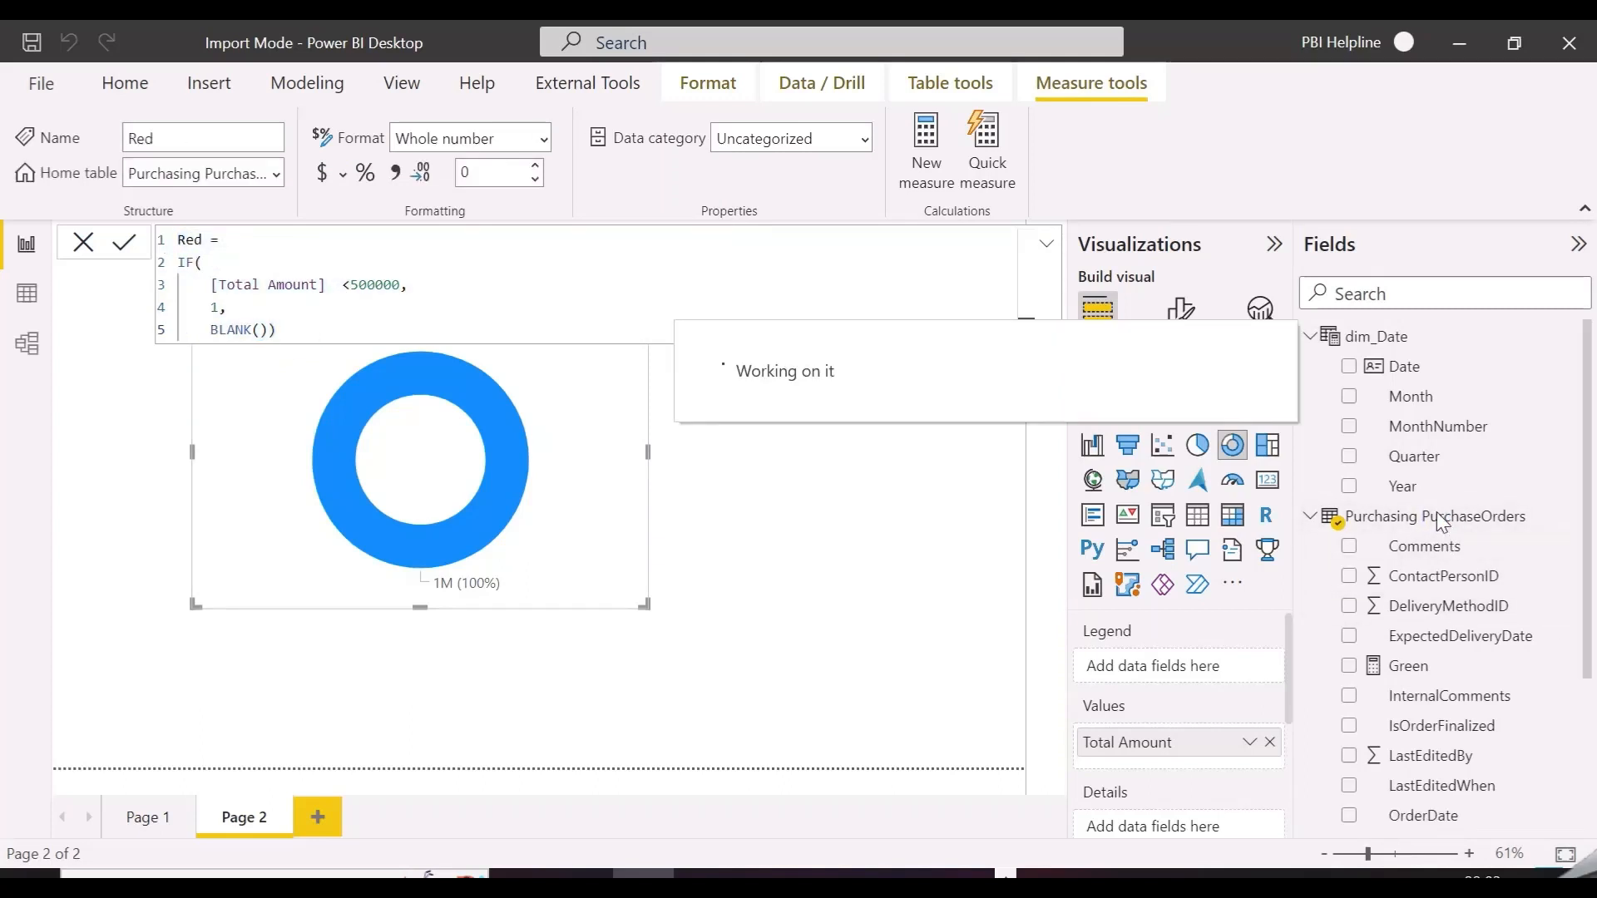
- Create a third measure in Purchasing PurchaseOrders from the copied Red formula and name it yellow
{"action": "right_click", "coordinate": [1431, 522]}
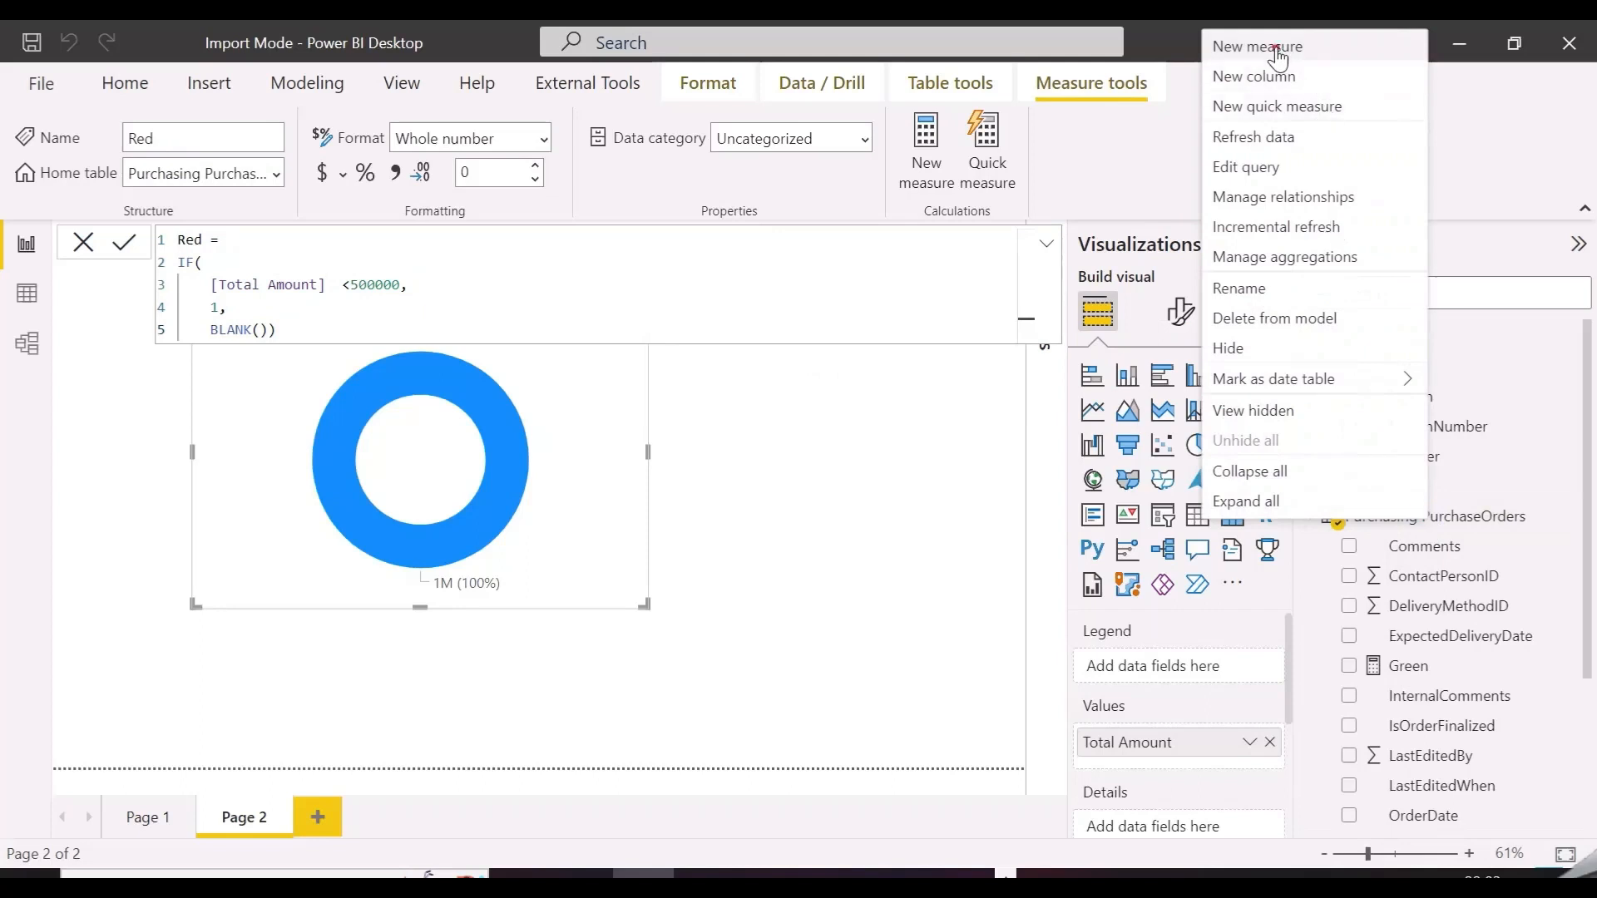
{"action": "key", "text": "Escape"}
{"action": "key", "text": "ctrl+v"}
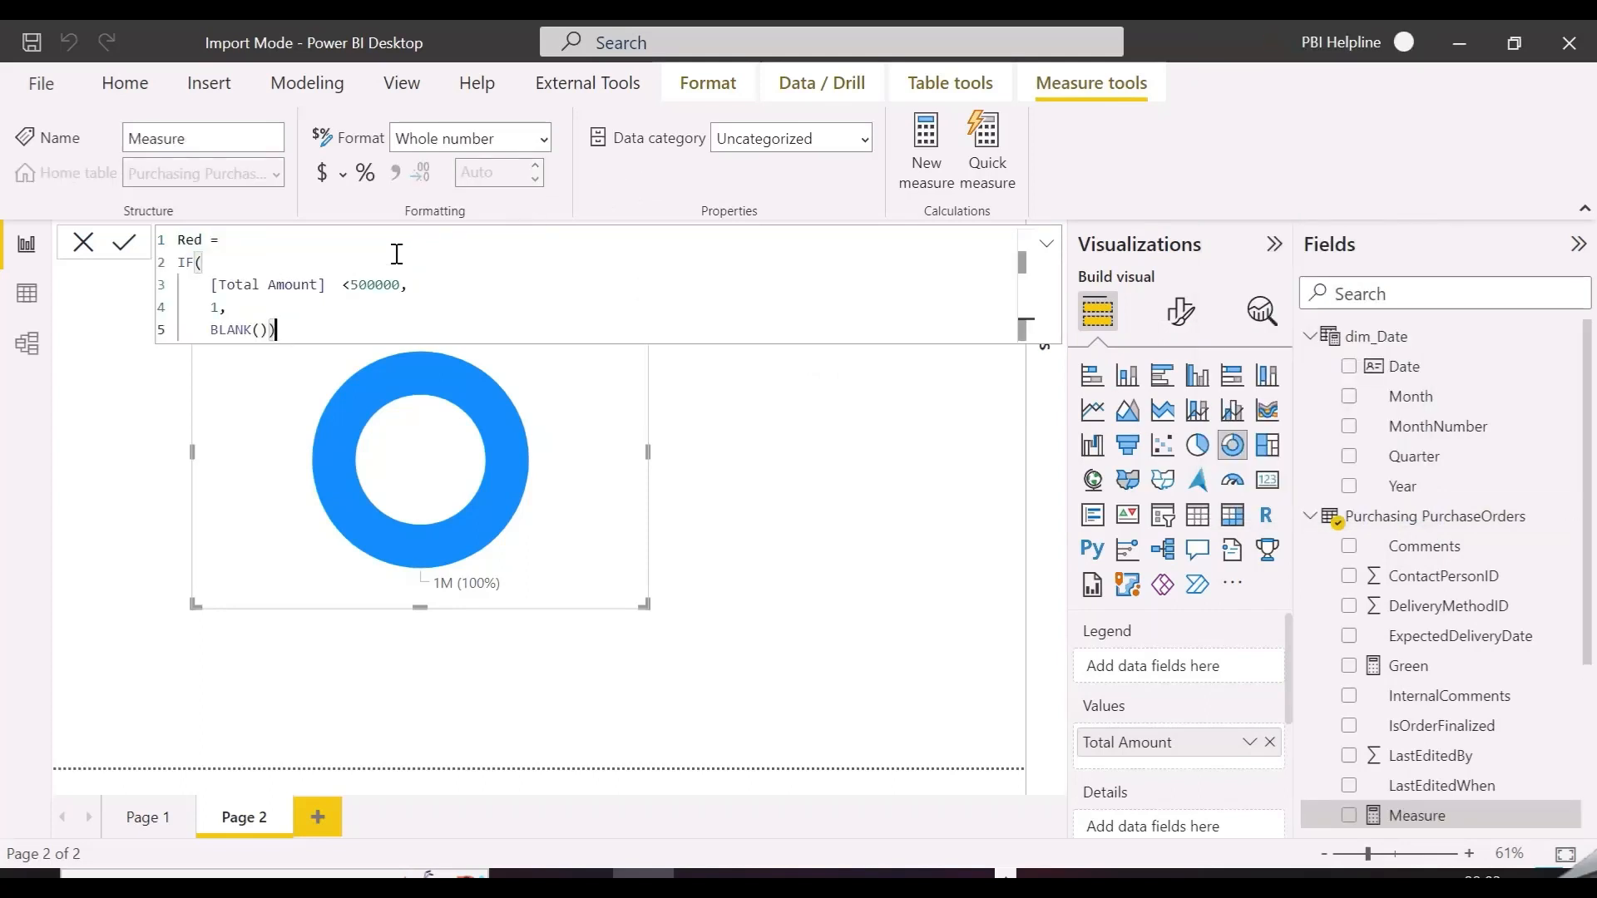
{"action": "left_click_drag", "start_coordinate": [209, 243], "coordinate": [167, 254]}
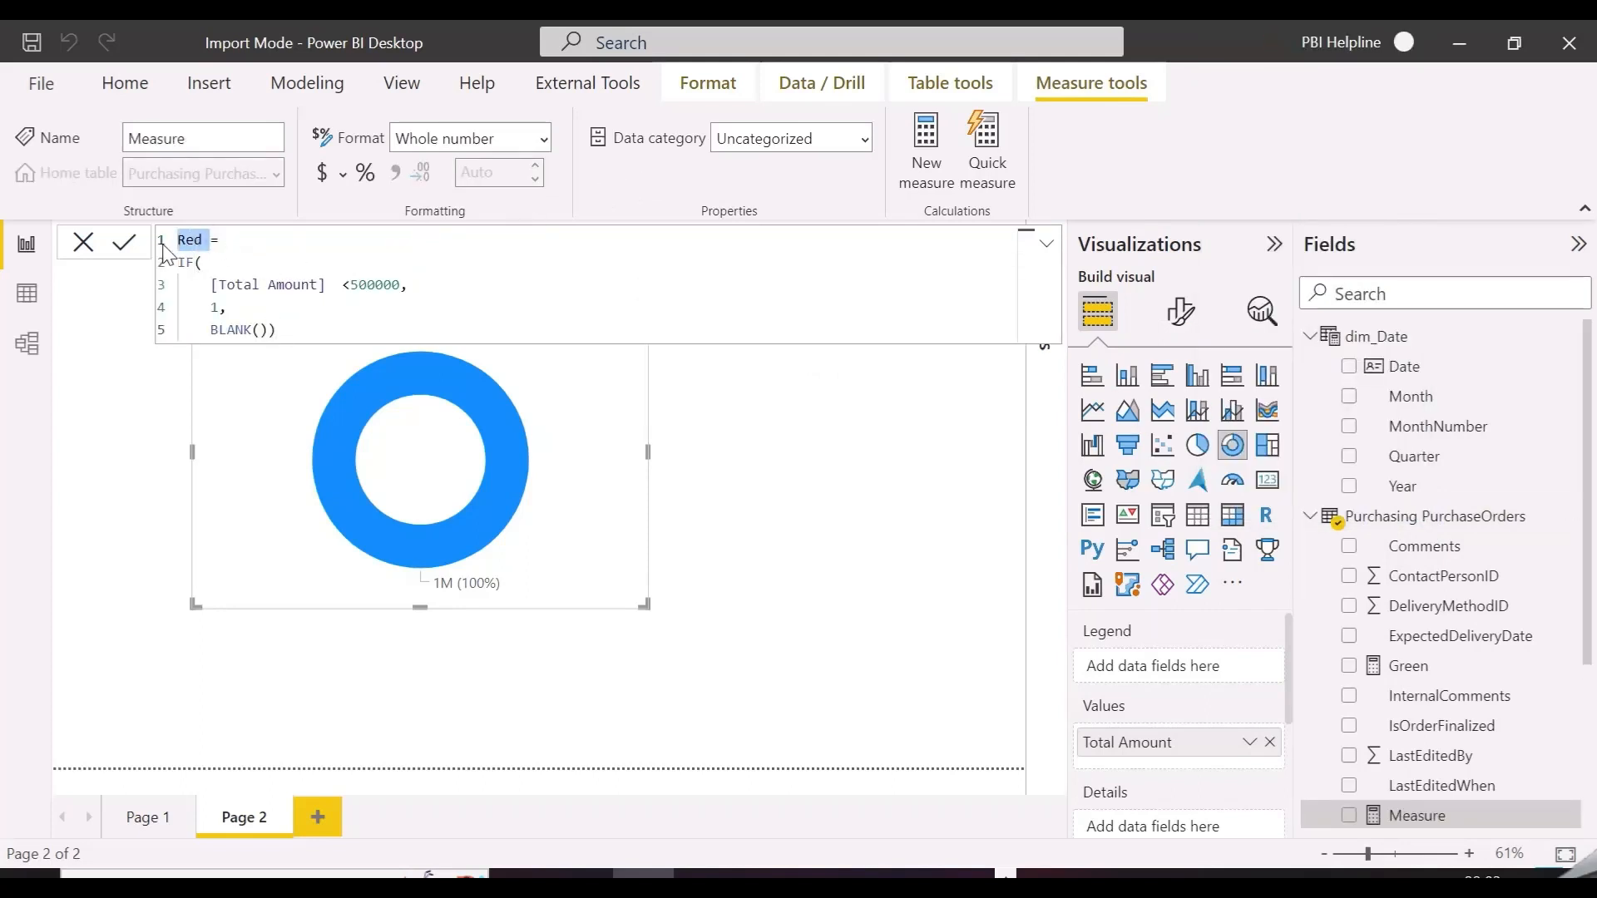
{"action": "type", "text": "yellow"}
- Change the comparison in the yellow measure's condition to >= 500000
{"action": "left_click", "coordinate": [350, 287]}
{"action": "key", "text": "BackSpace"}
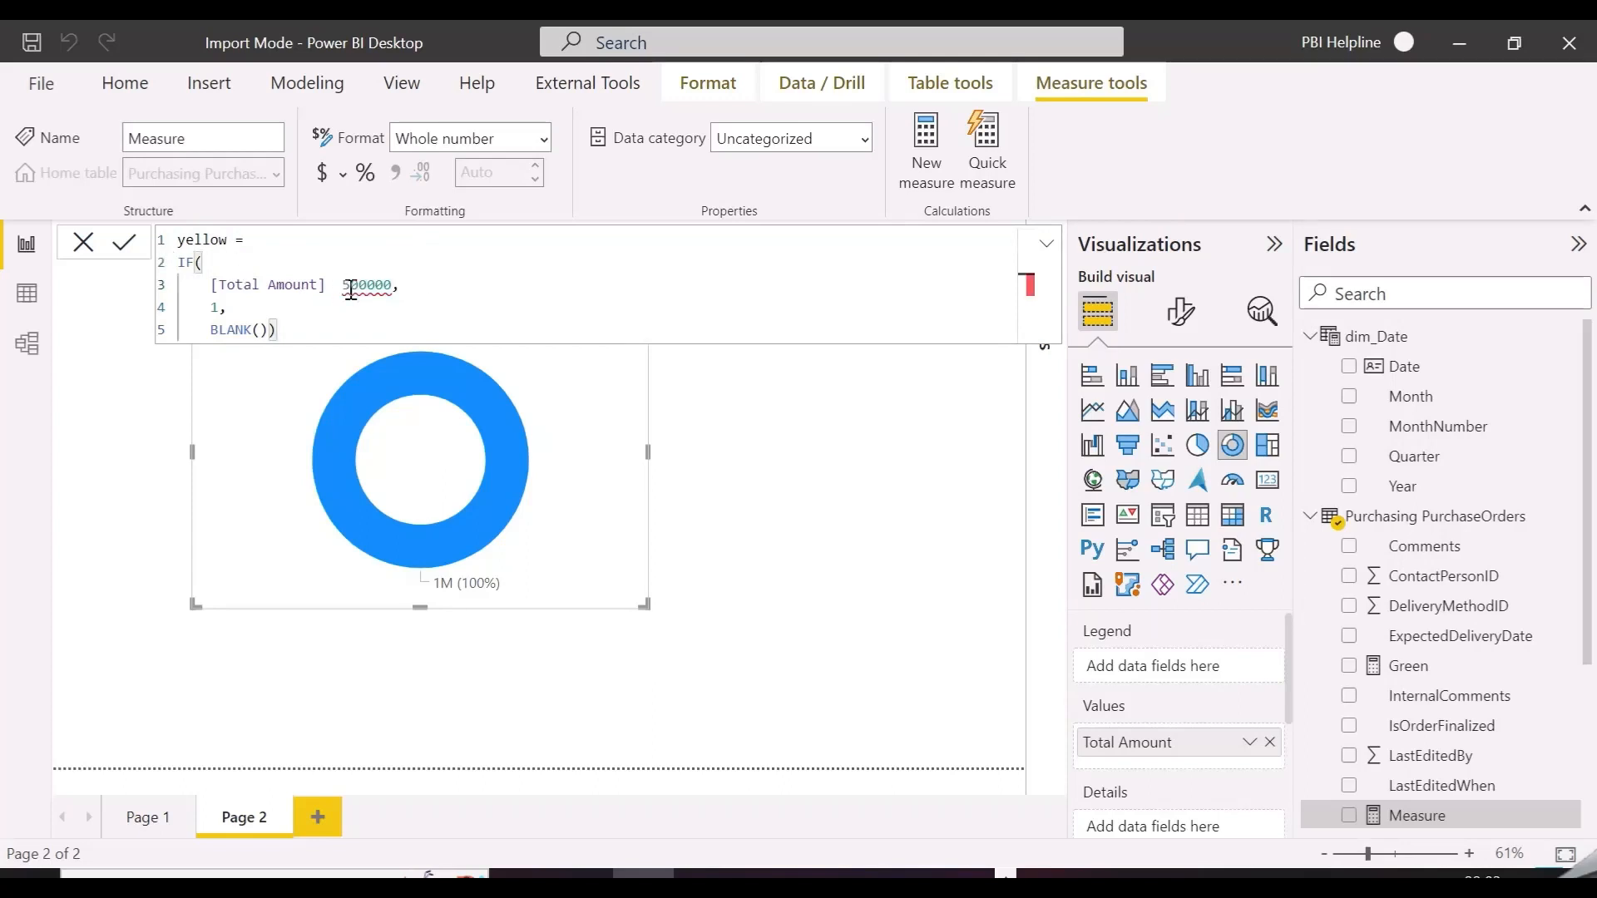
{"action": "type", "text": ">="}
- Extend the yellow measure's condition with && [Total Amount] < 1000000 and commit the measure
{"action": "left_click", "coordinate": [443, 285]}
{"action": "key", "text": "BackSpace"}
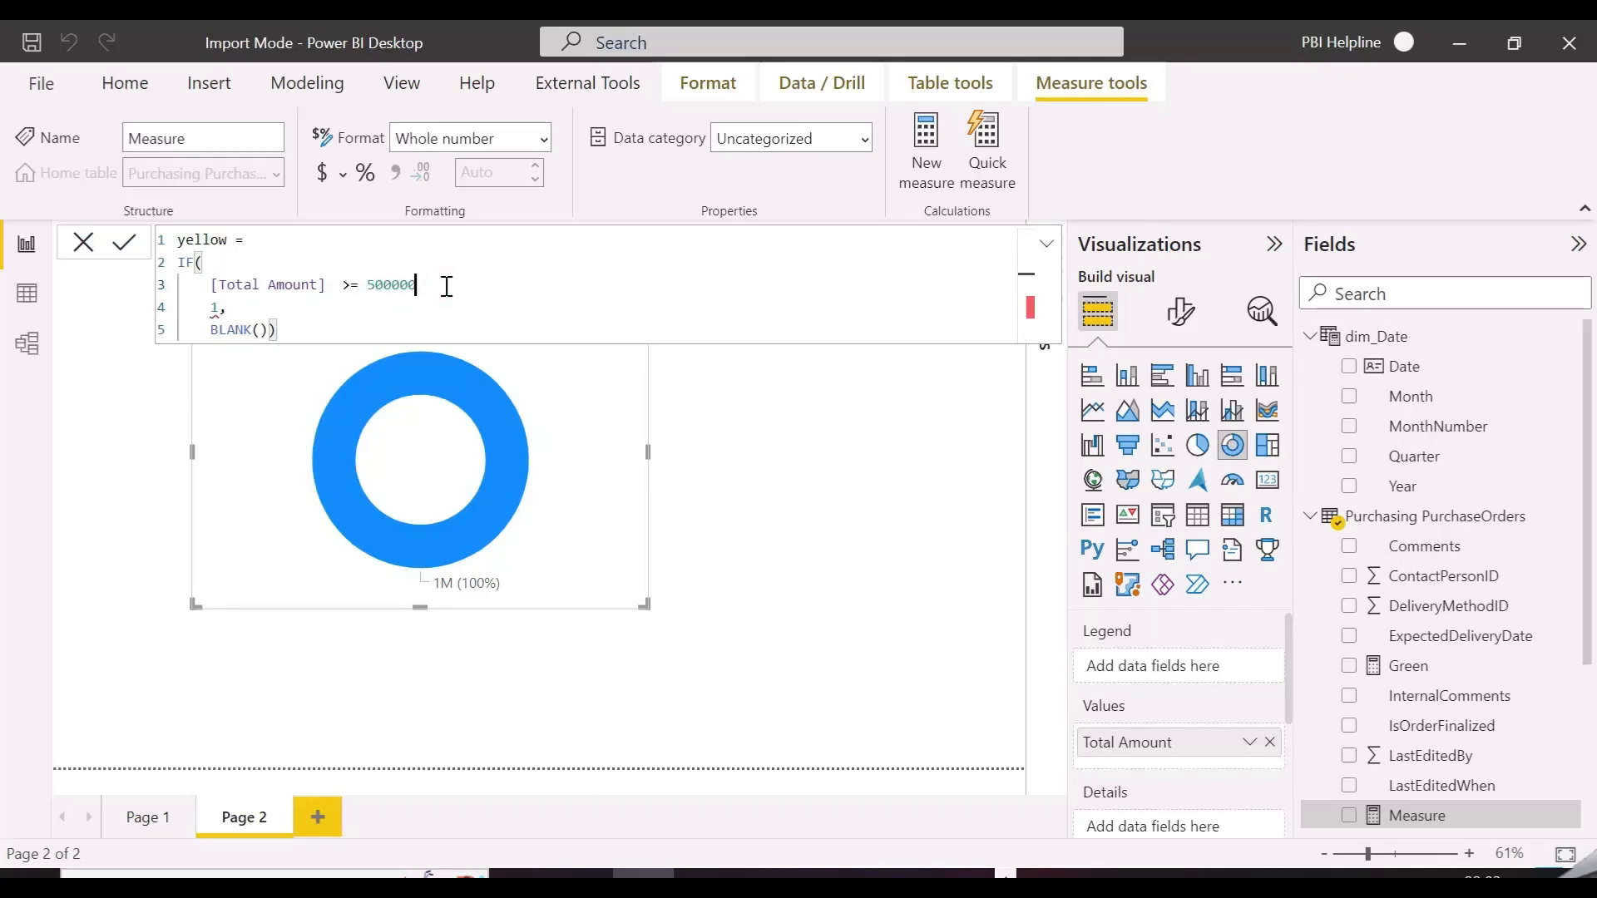
{"action": "type", "text": "&&"}
{"action": "type", "text": " total"}
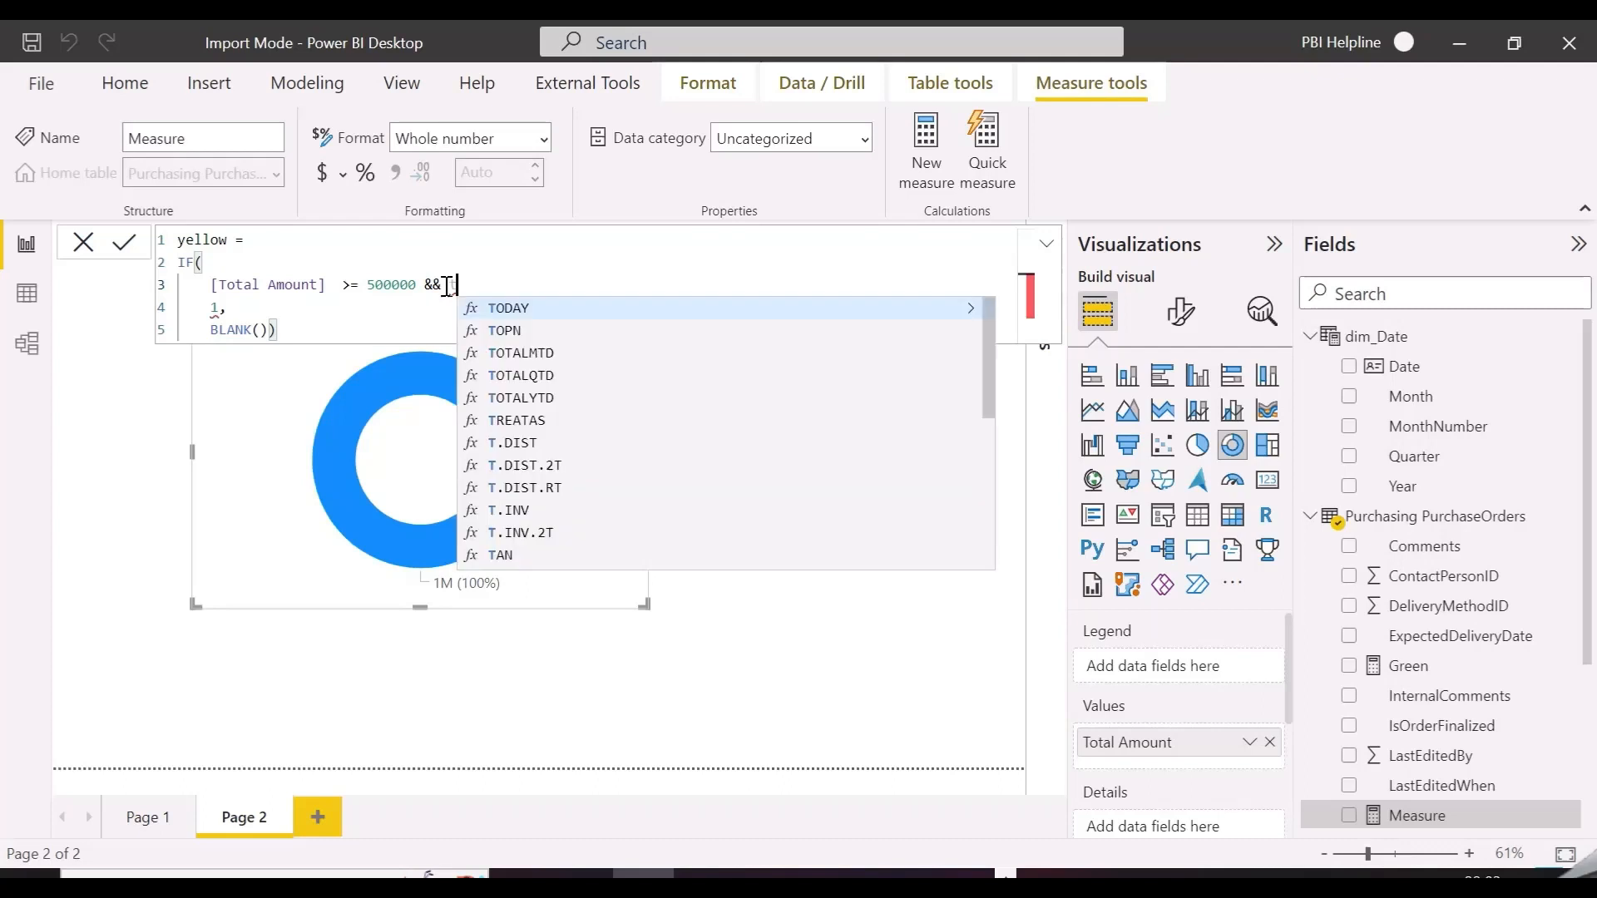
{"action": "key", "text": "Down"}
{"action": "key", "text": "Down"}
{"action": "key", "text": "Down"}
{"action": "key", "text": "Down"}
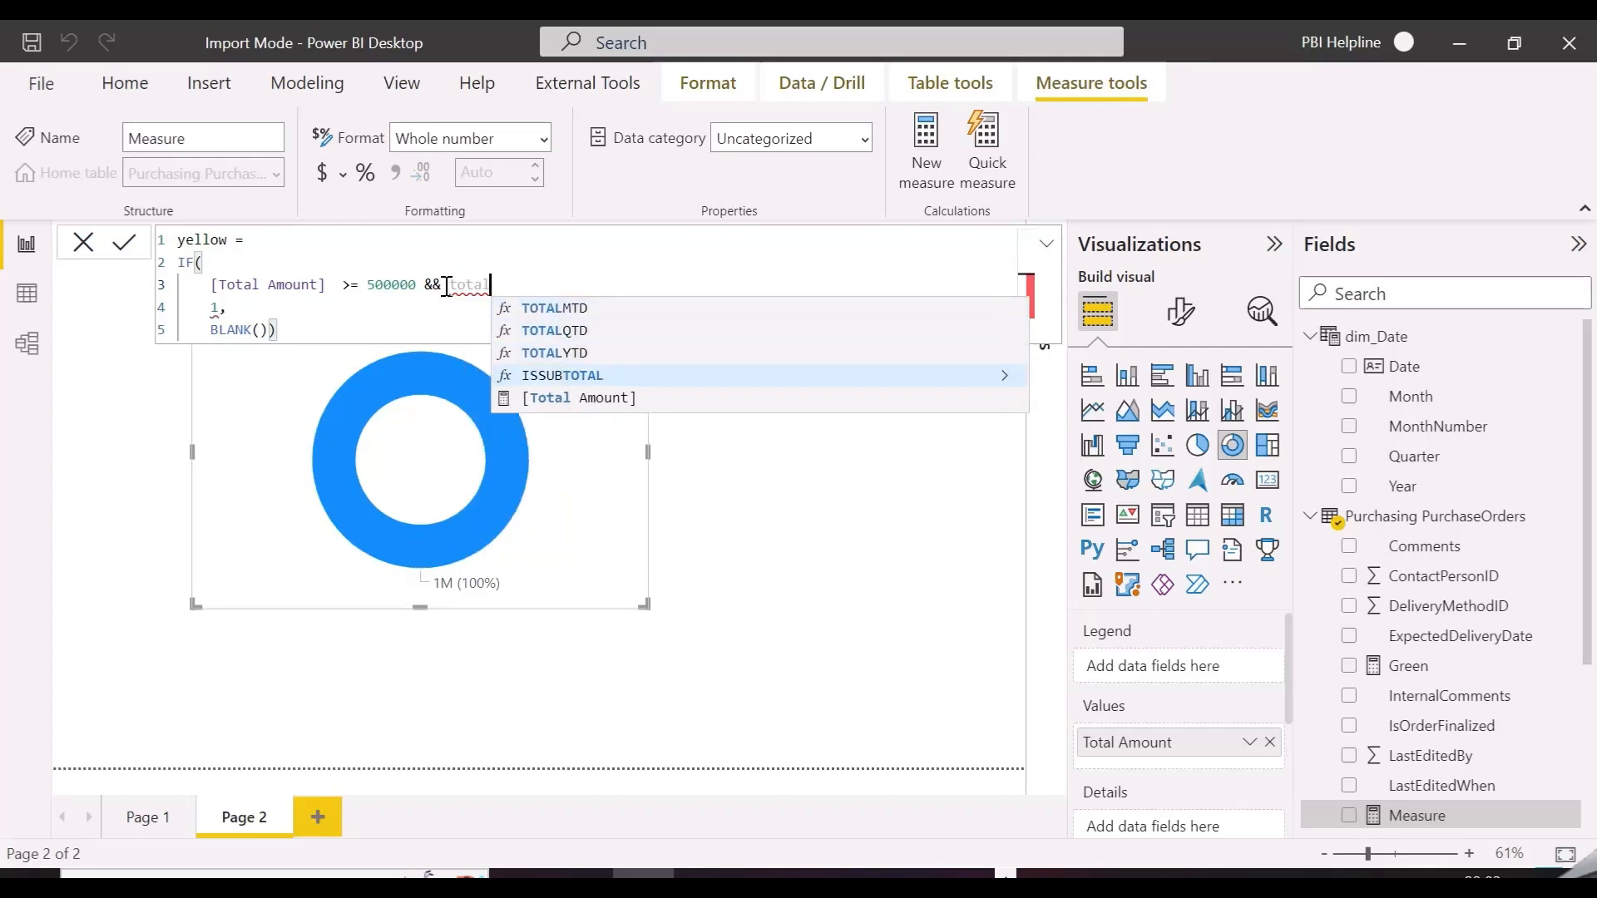
{"action": "key", "text": "Tab"}
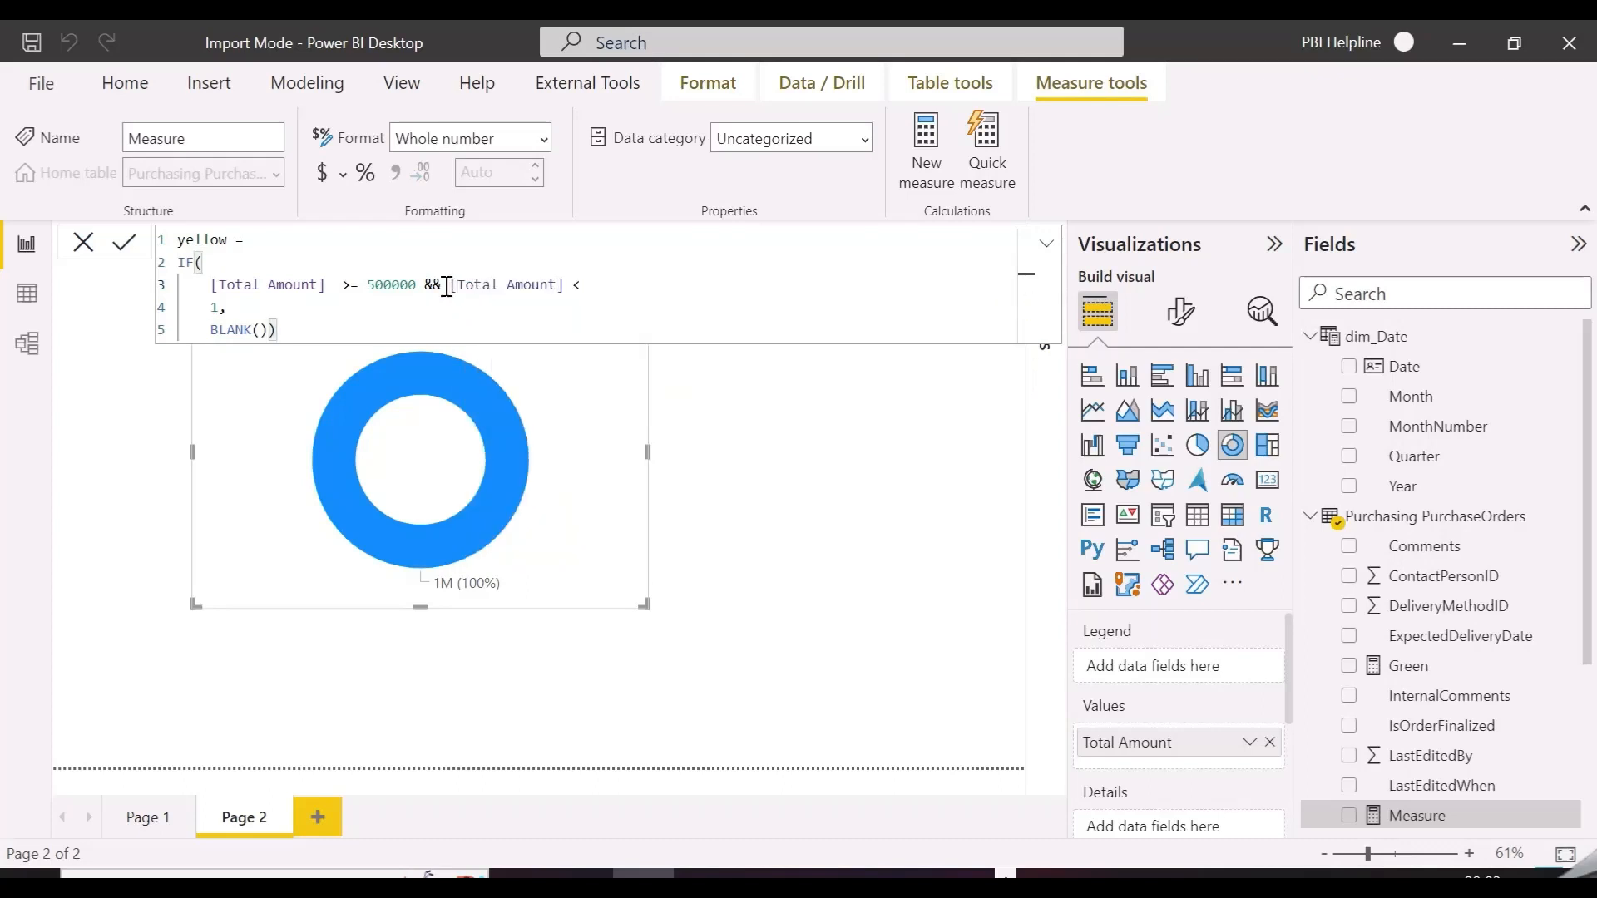
{"action": "type", "text": "< 1000000,"}
{"action": "left_click", "coordinate": [126, 243]}
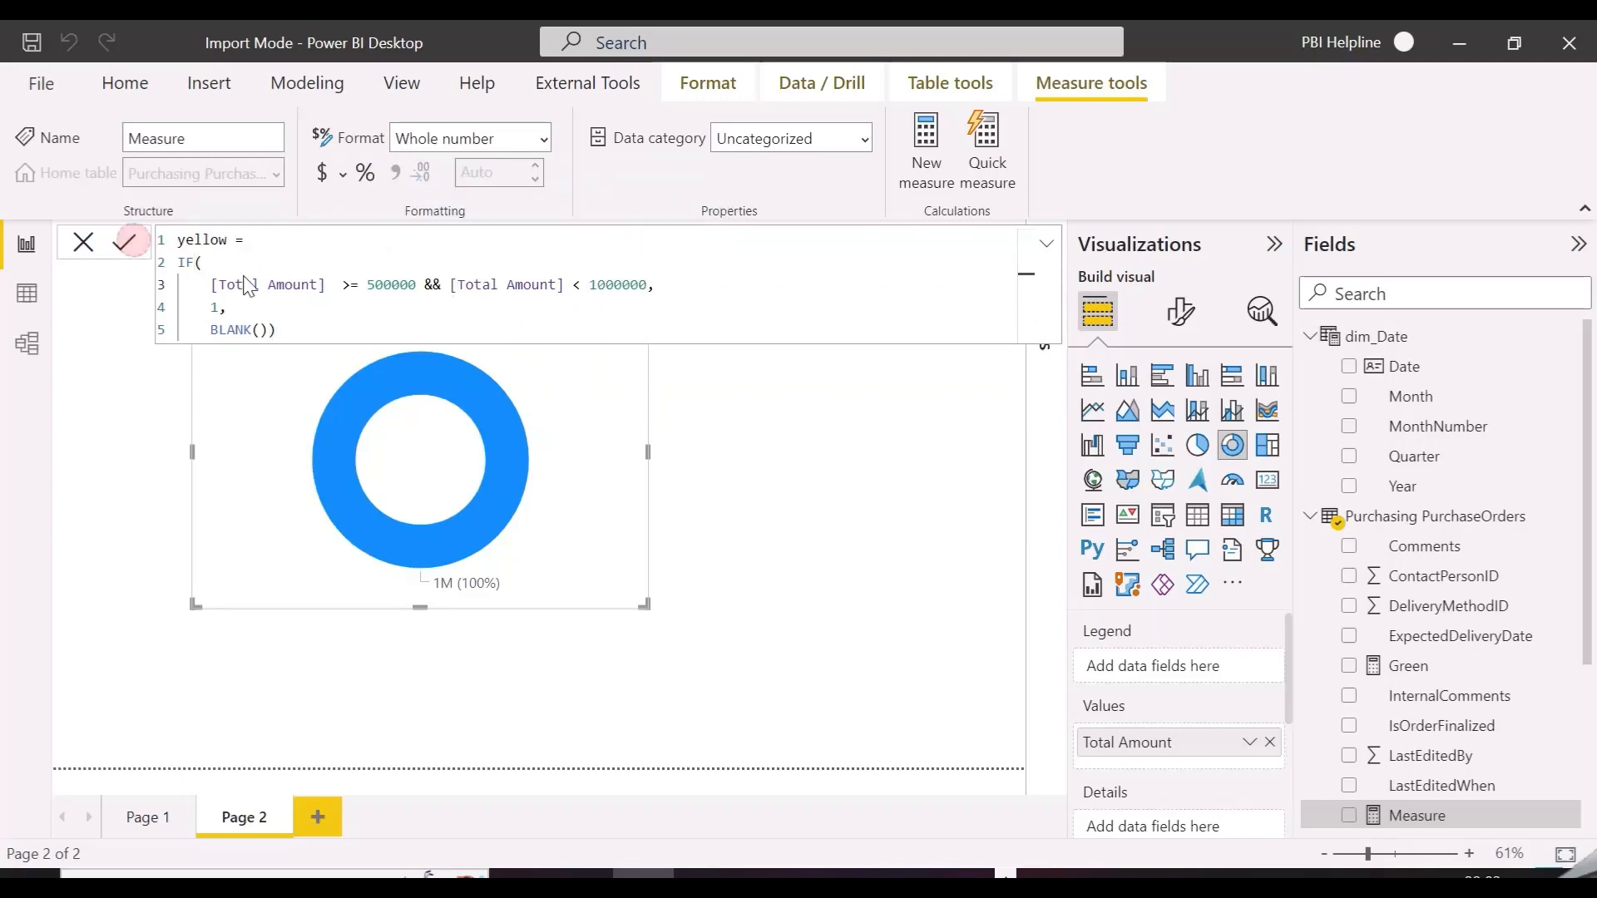
- Replace Total Amount in the donut chart's values with the Green, Red and yellow measures, and move the chart down and left on the page
{"action": "left_click", "coordinate": [580, 480]}
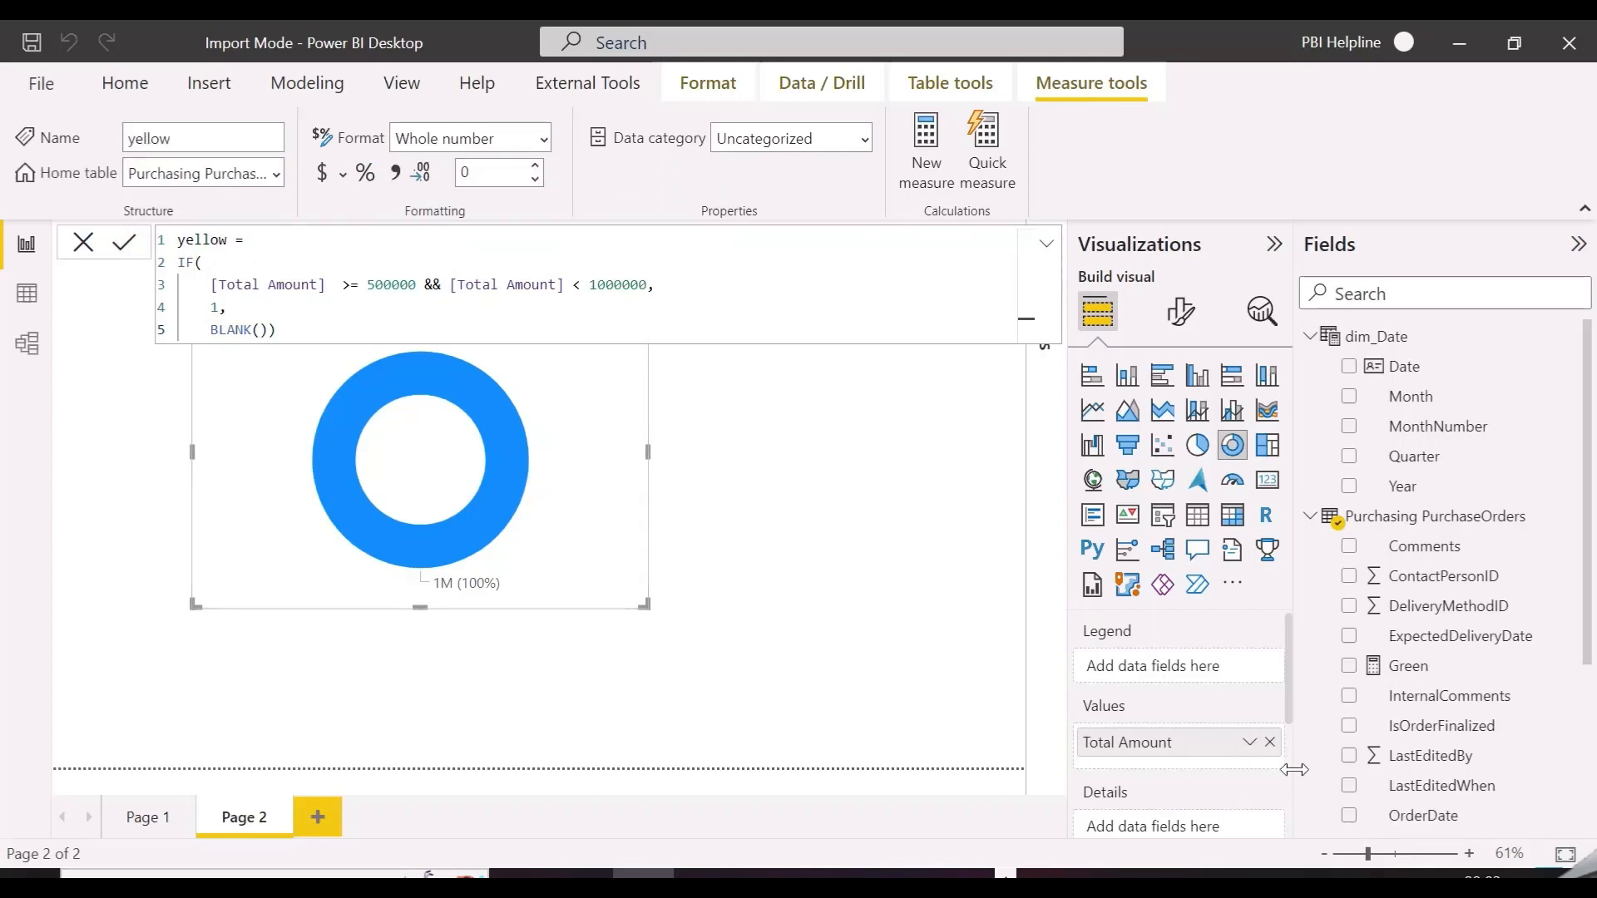
{"action": "left_click", "coordinate": [1273, 746]}
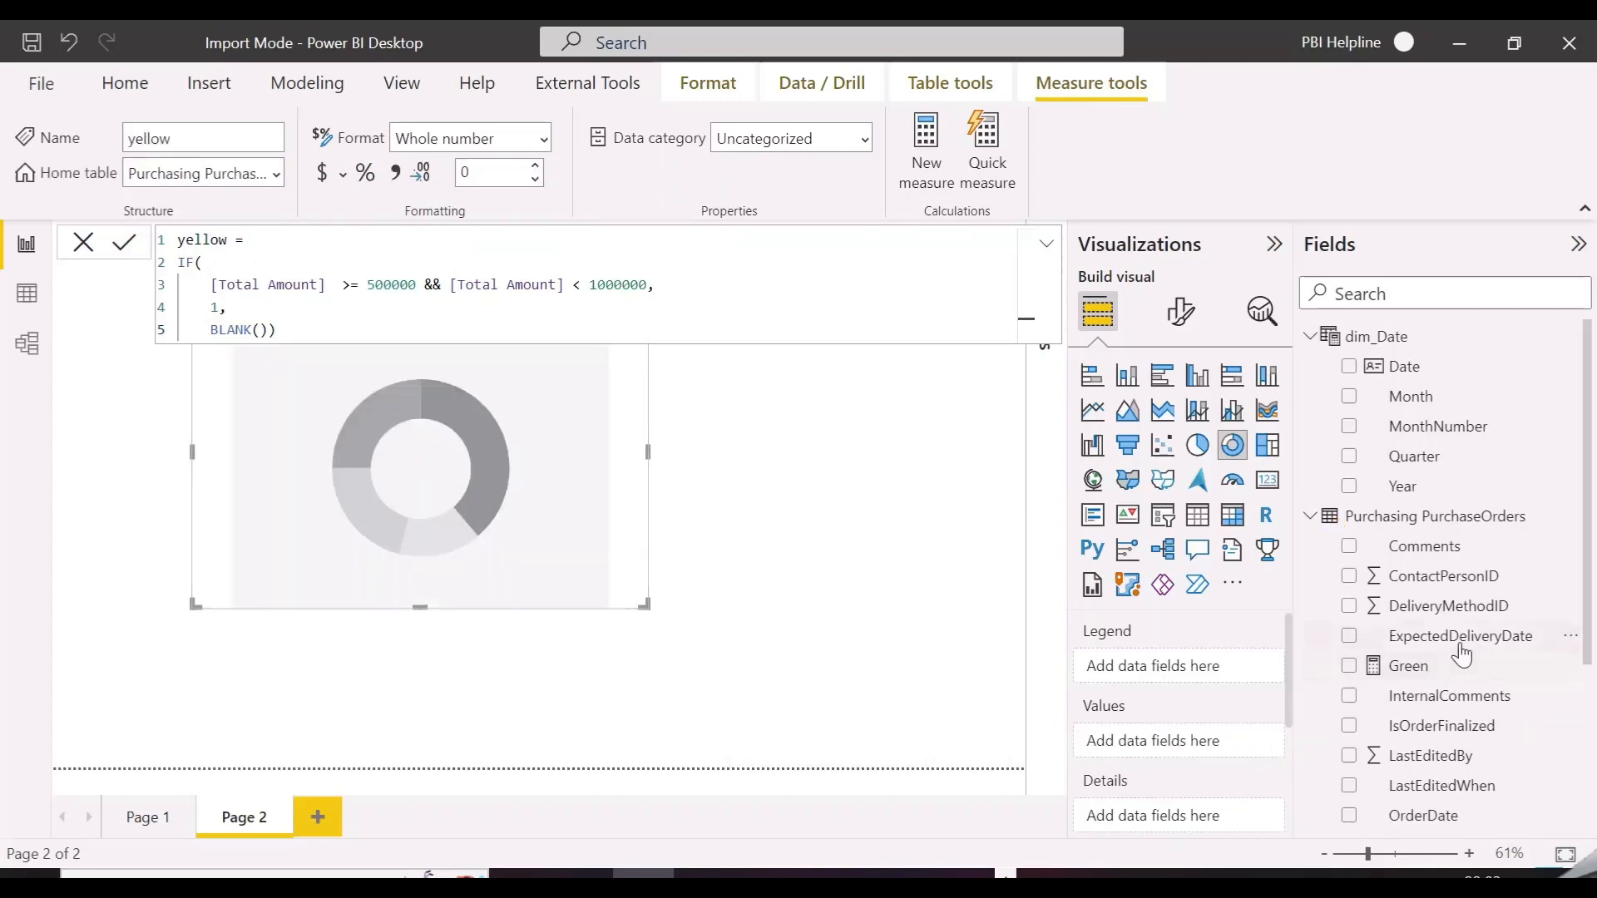
{"action": "left_click", "coordinate": [1348, 665]}
{"action": "scroll", "coordinate": [1348, 732], "scroll_direction": "down", "scroll_amount": 3}
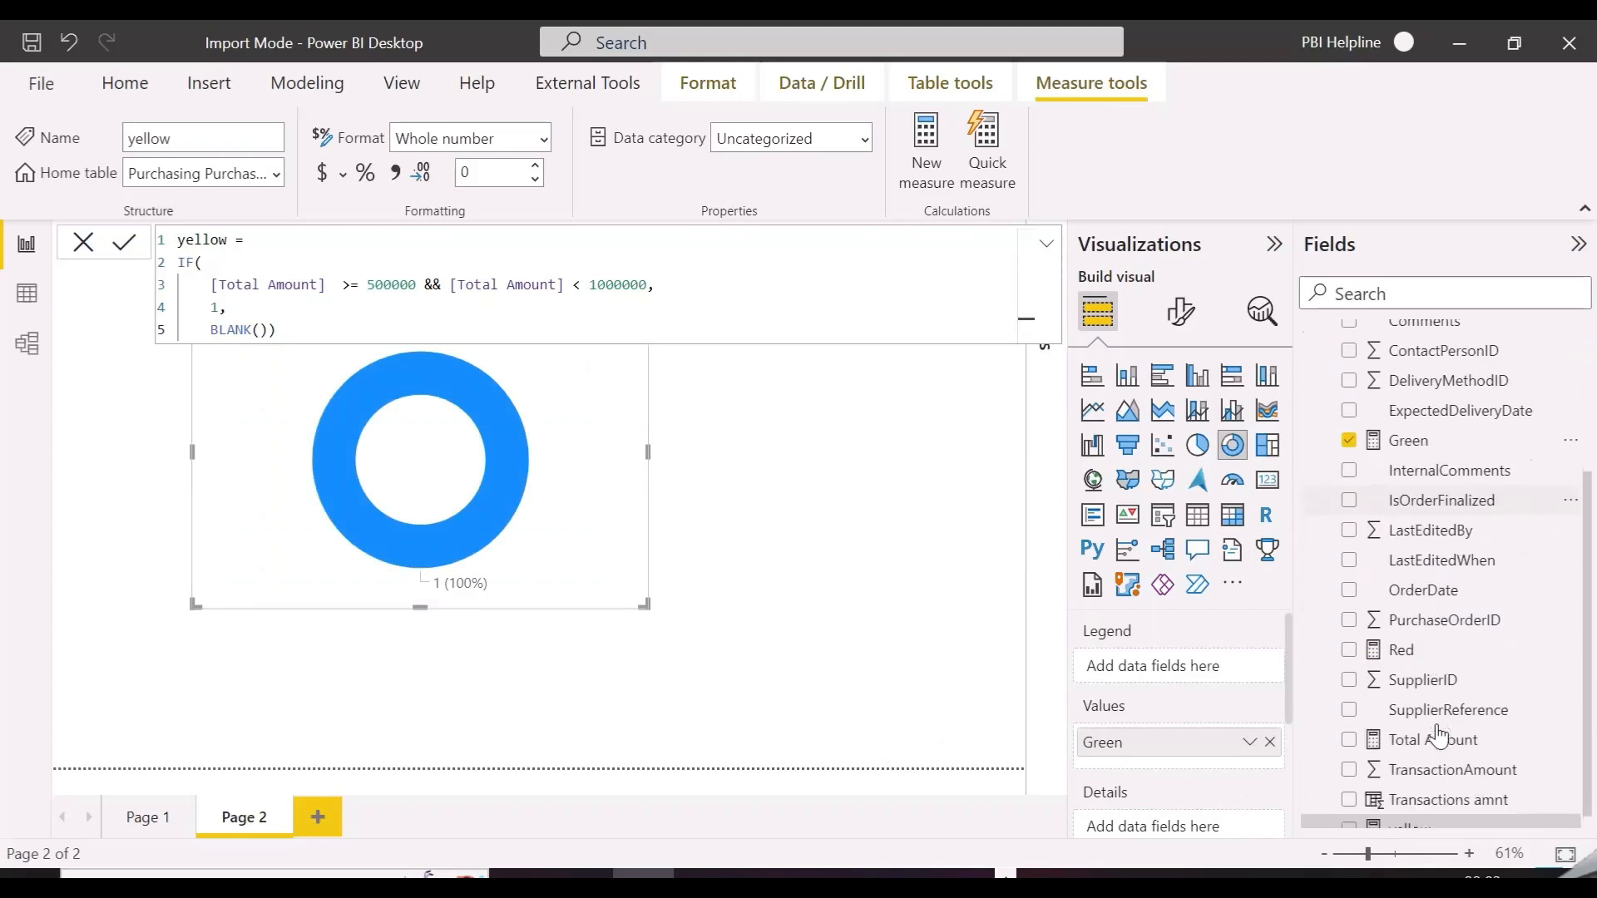
{"action": "left_click", "coordinate": [1348, 640]}
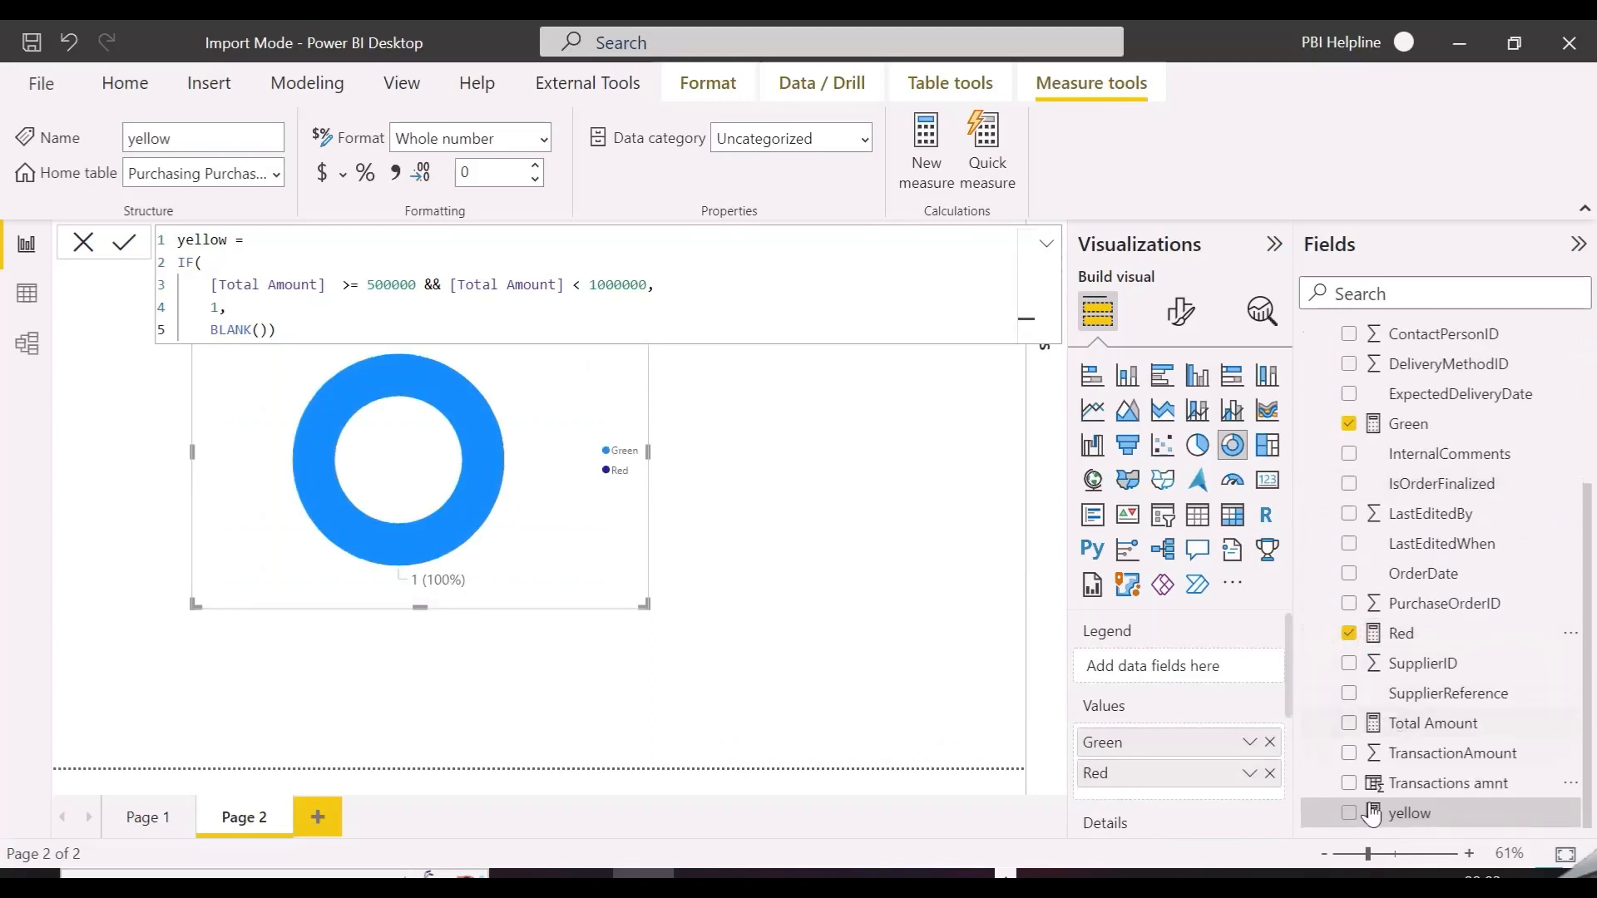
{"action": "left_click", "coordinate": [1349, 813]}
{"action": "left_click_drag", "start_coordinate": [641, 555], "coordinate": [548, 611]}
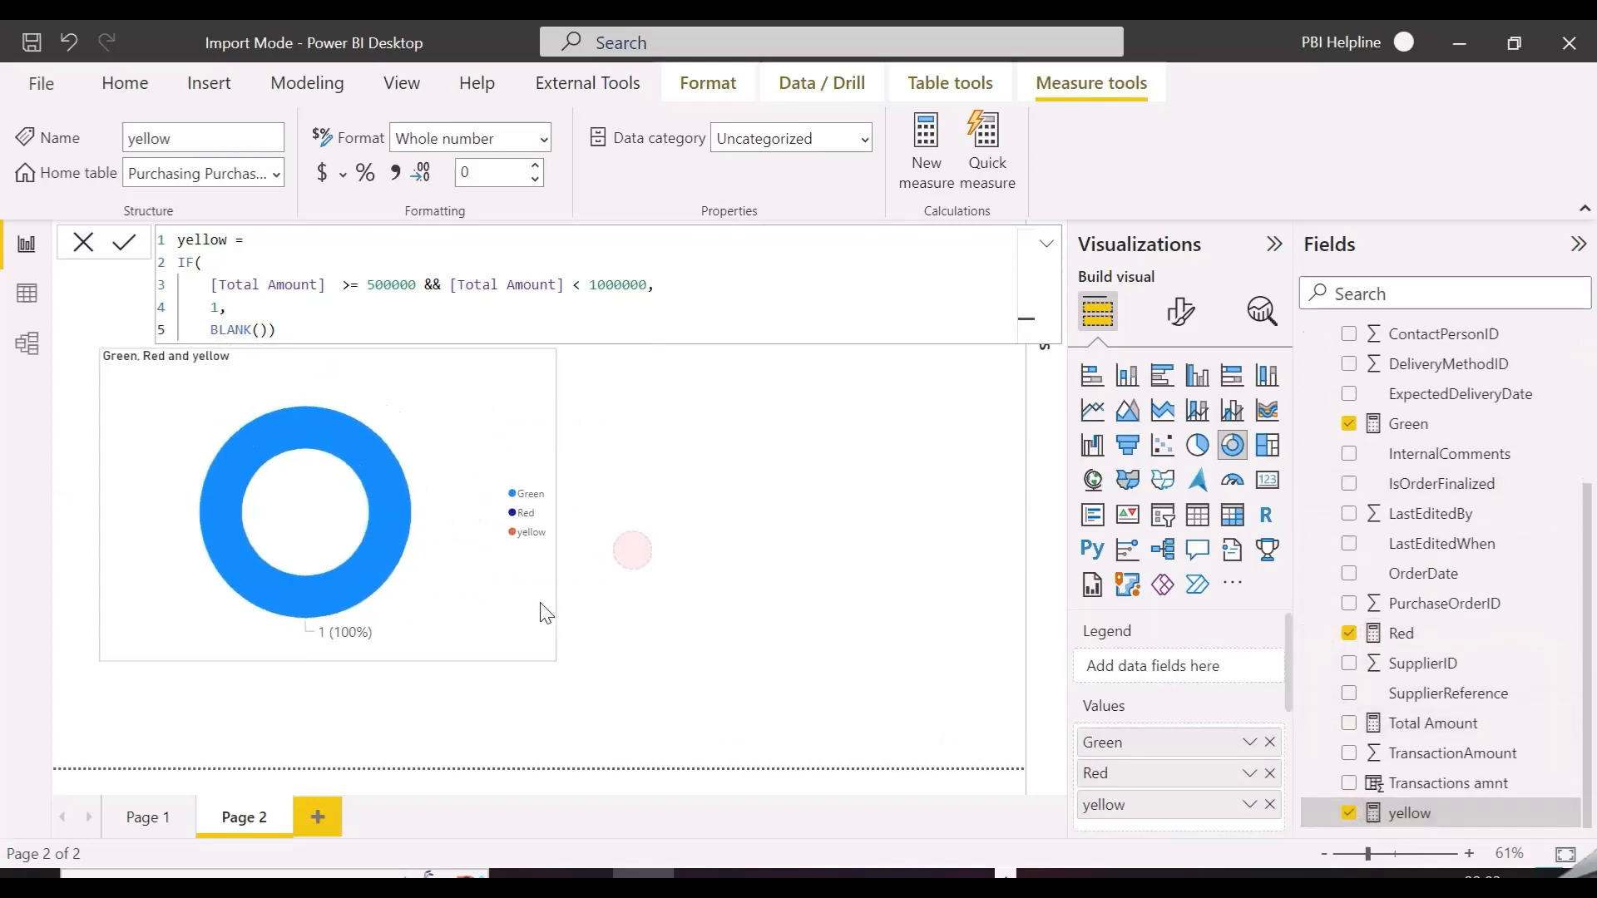
- Turn off the donut chart's legend and detail labels
{"action": "left_click", "coordinate": [1180, 312]}
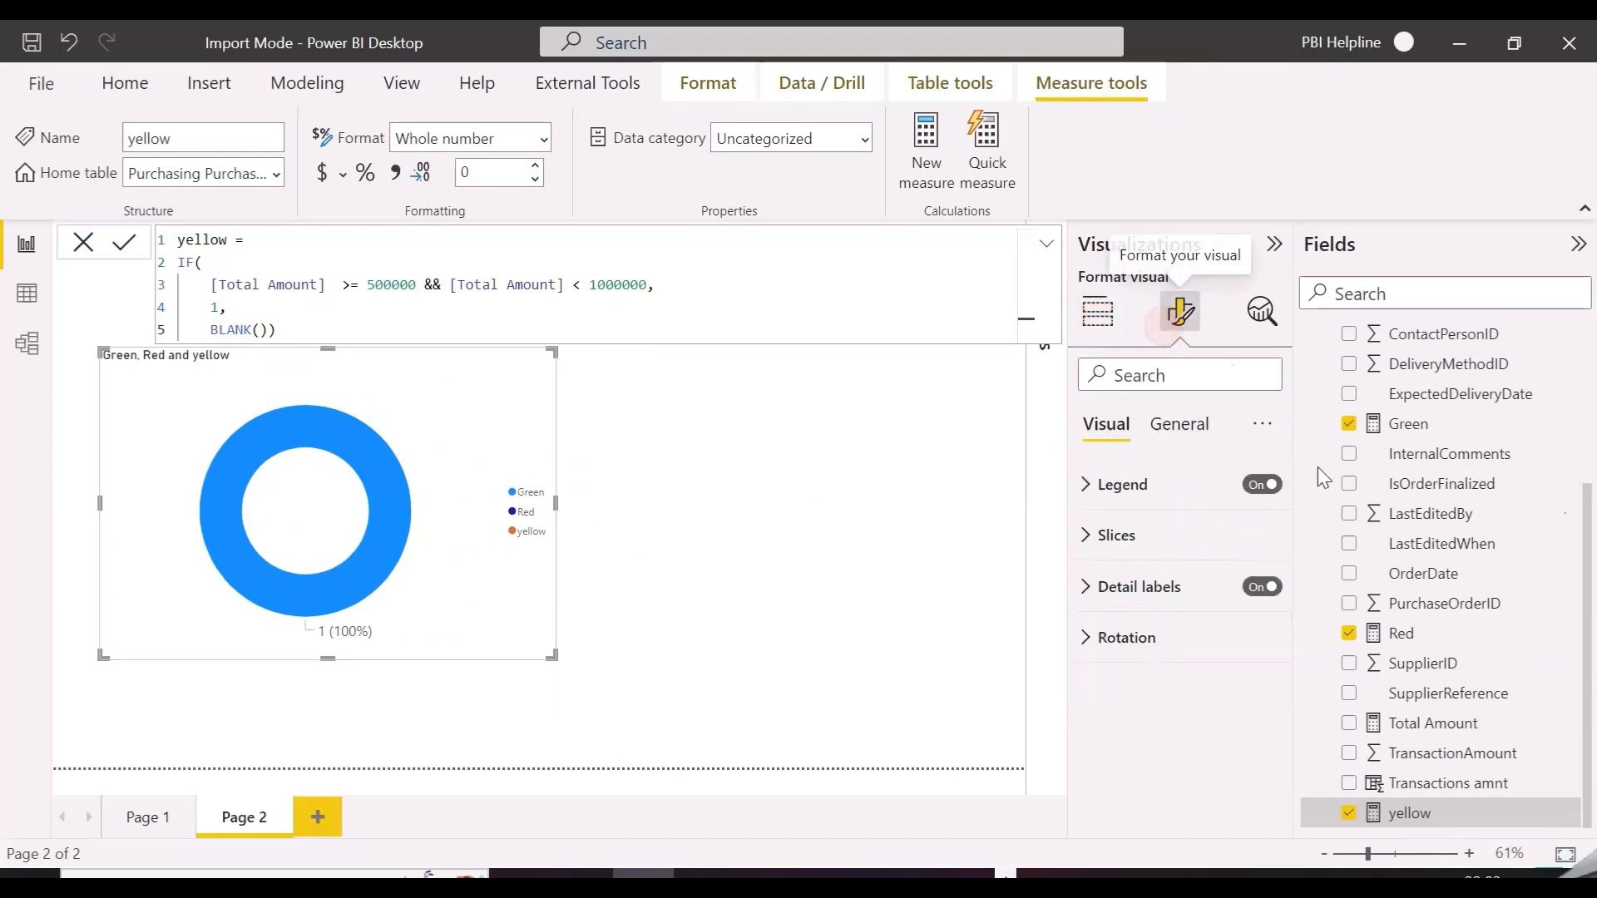
{"action": "left_click", "coordinate": [1262, 484]}
{"action": "left_click", "coordinate": [1262, 587]}
- Change the donut chart's title text to Total Amount
{"action": "left_click", "coordinate": [1179, 424]}
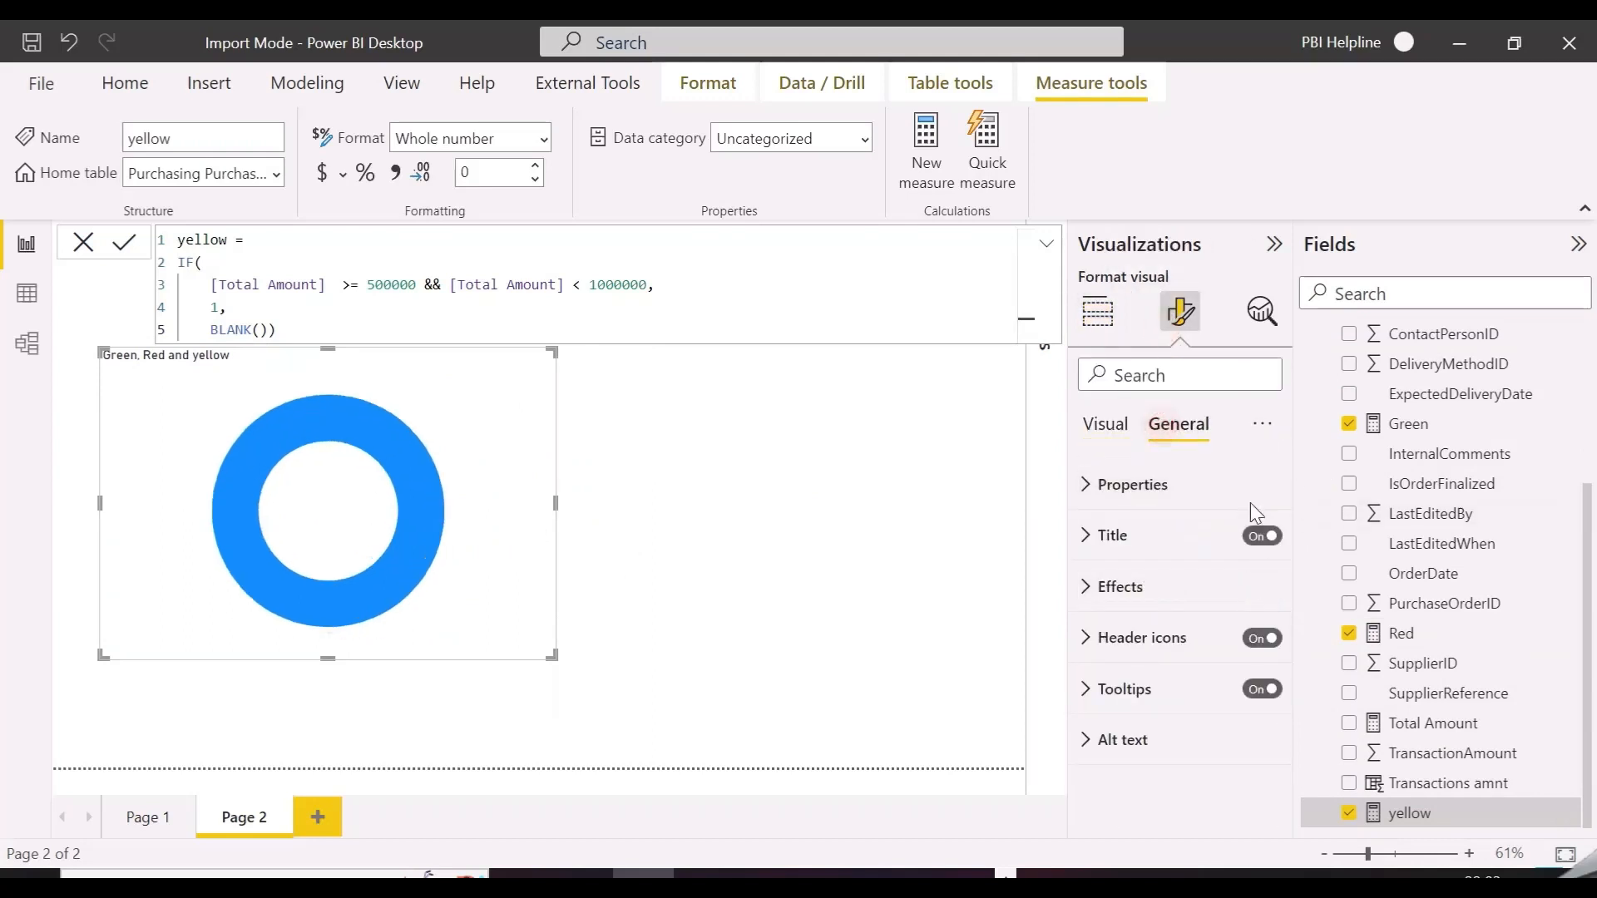
{"action": "left_click", "coordinate": [1140, 542]}
{"action": "left_click", "coordinate": [1147, 608]}
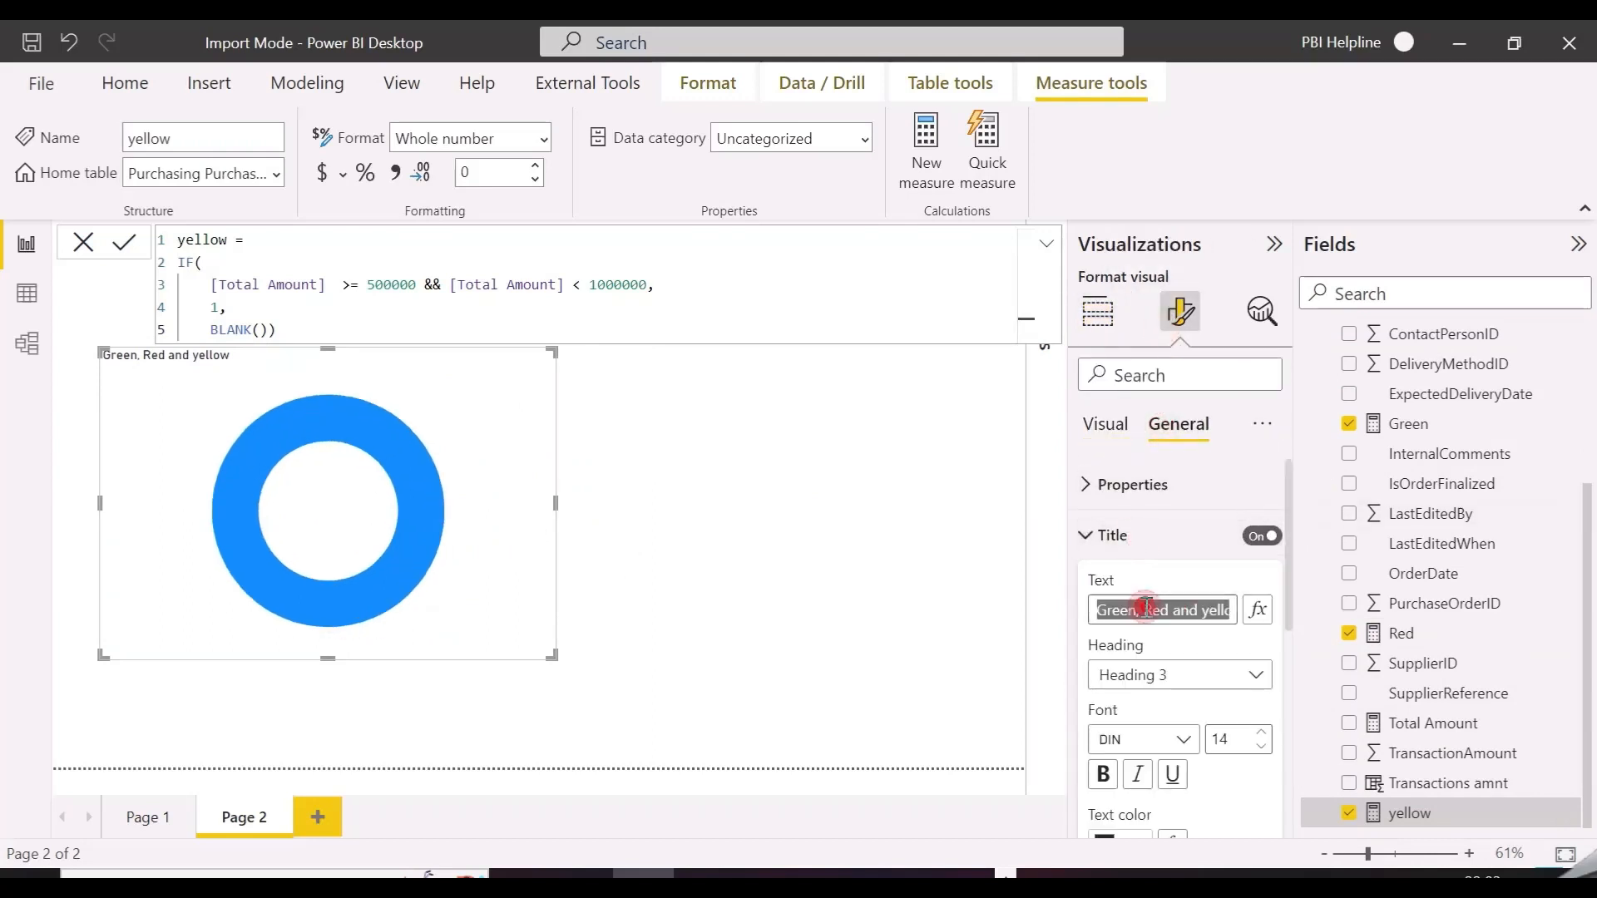
{"action": "type", "text": "Total"}
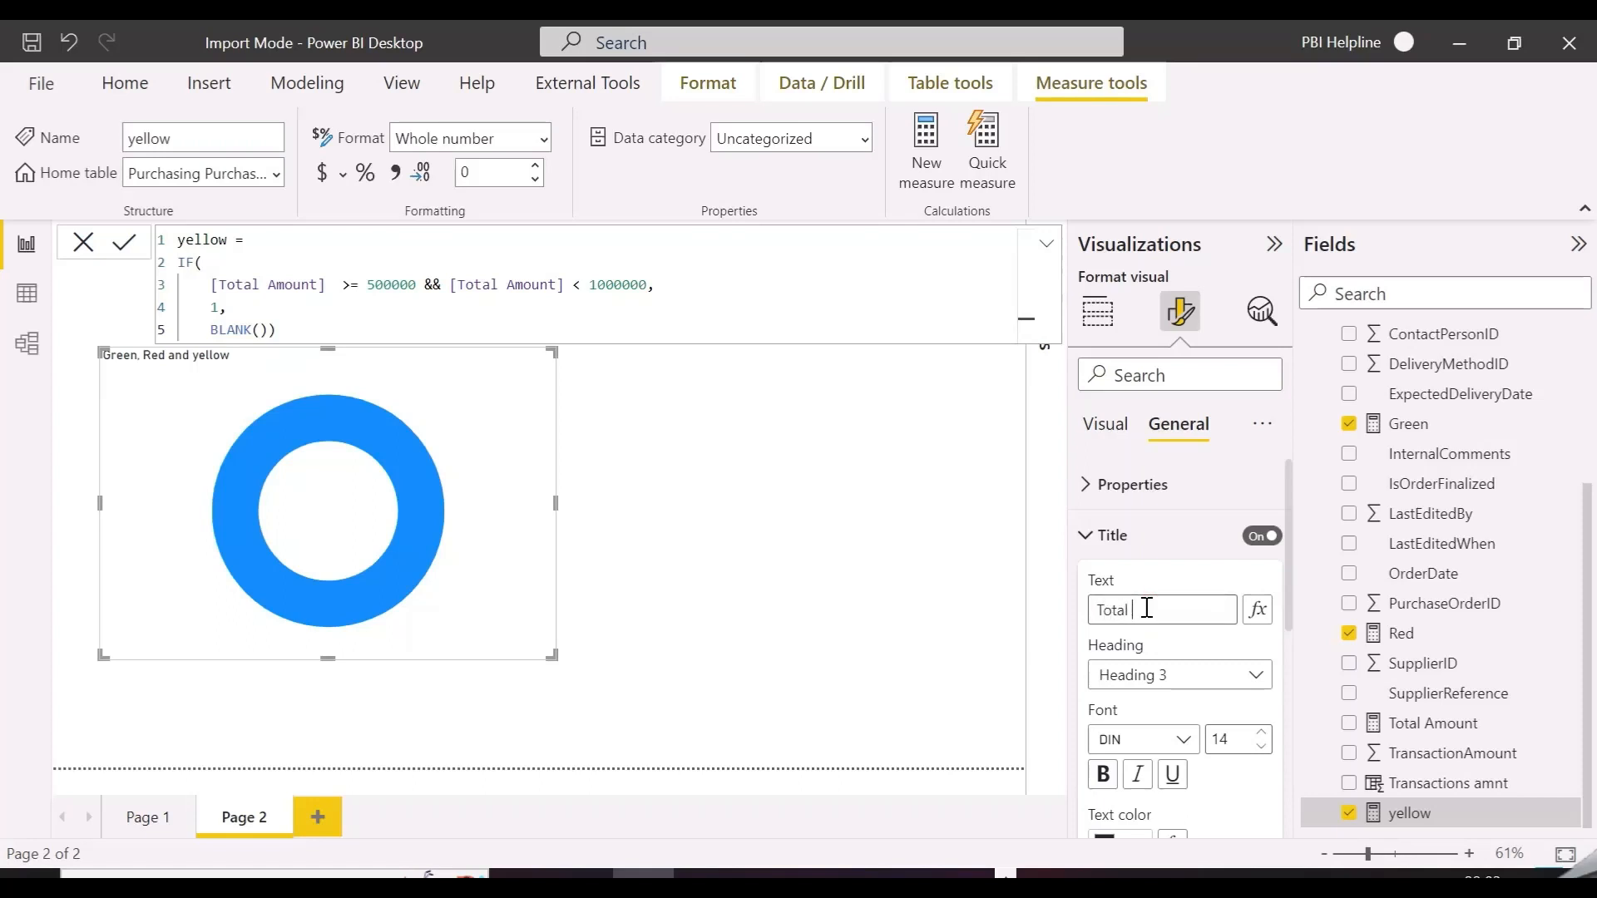
{"action": "type", "text": " S"}
{"action": "key", "text": "BackSpace"}
{"action": "left_click", "coordinate": [1099, 535]}
- Find the donut chart's tooltip setting, turn tooltips off and shrink the chart slightly
{"action": "left_click", "coordinate": [1104, 424]}
{"action": "left_click", "coordinate": [1150, 377]}
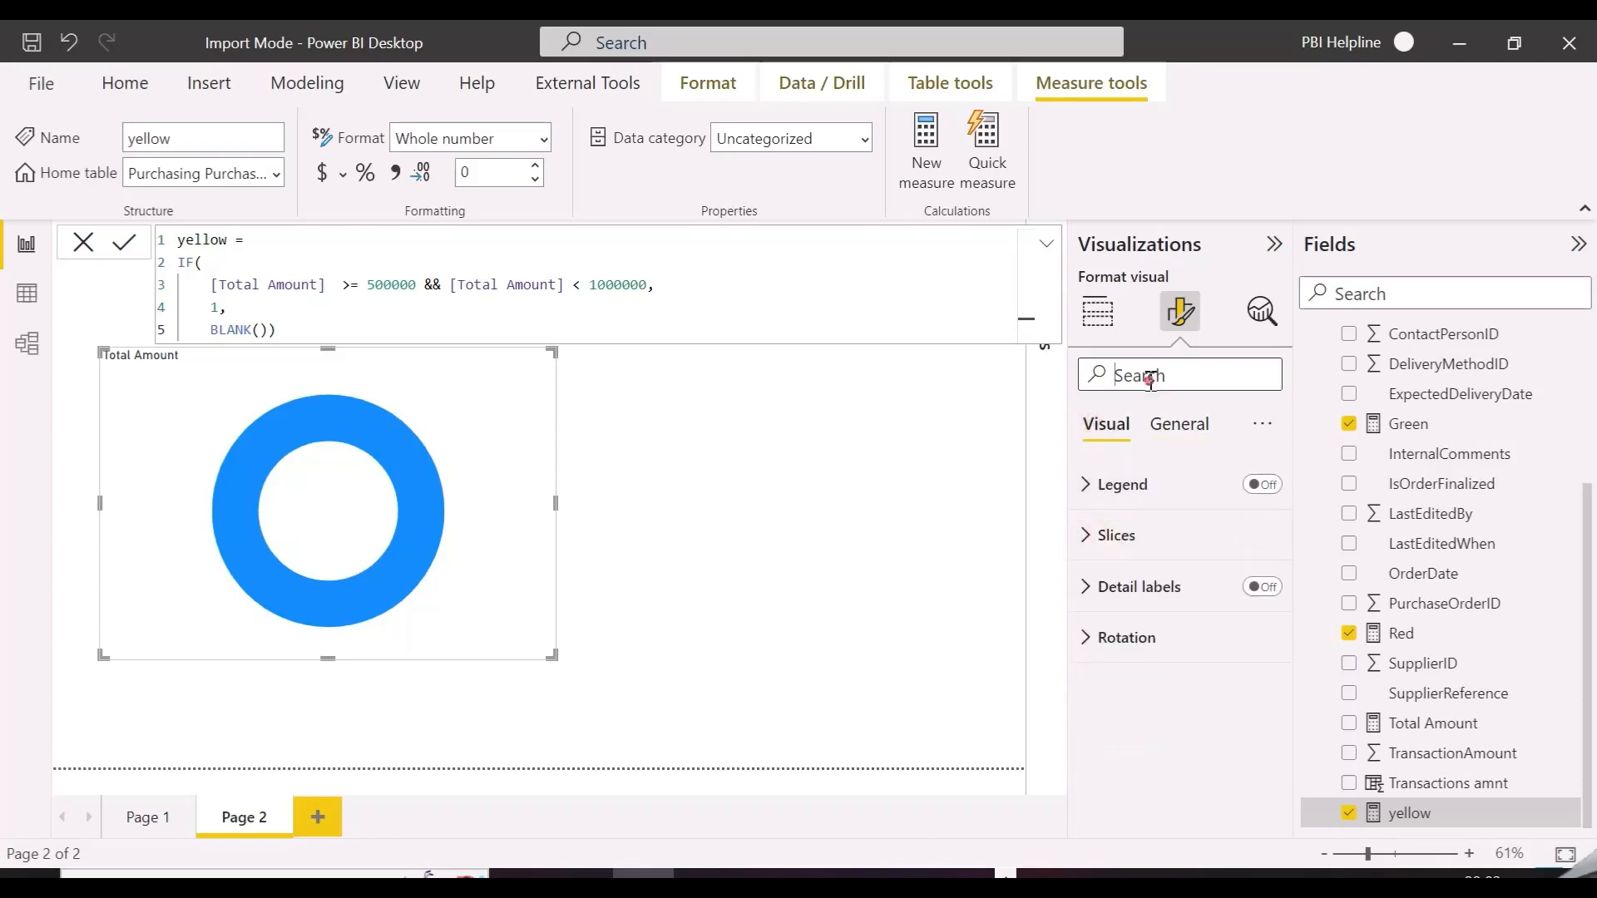
{"action": "type", "text": "tool"}
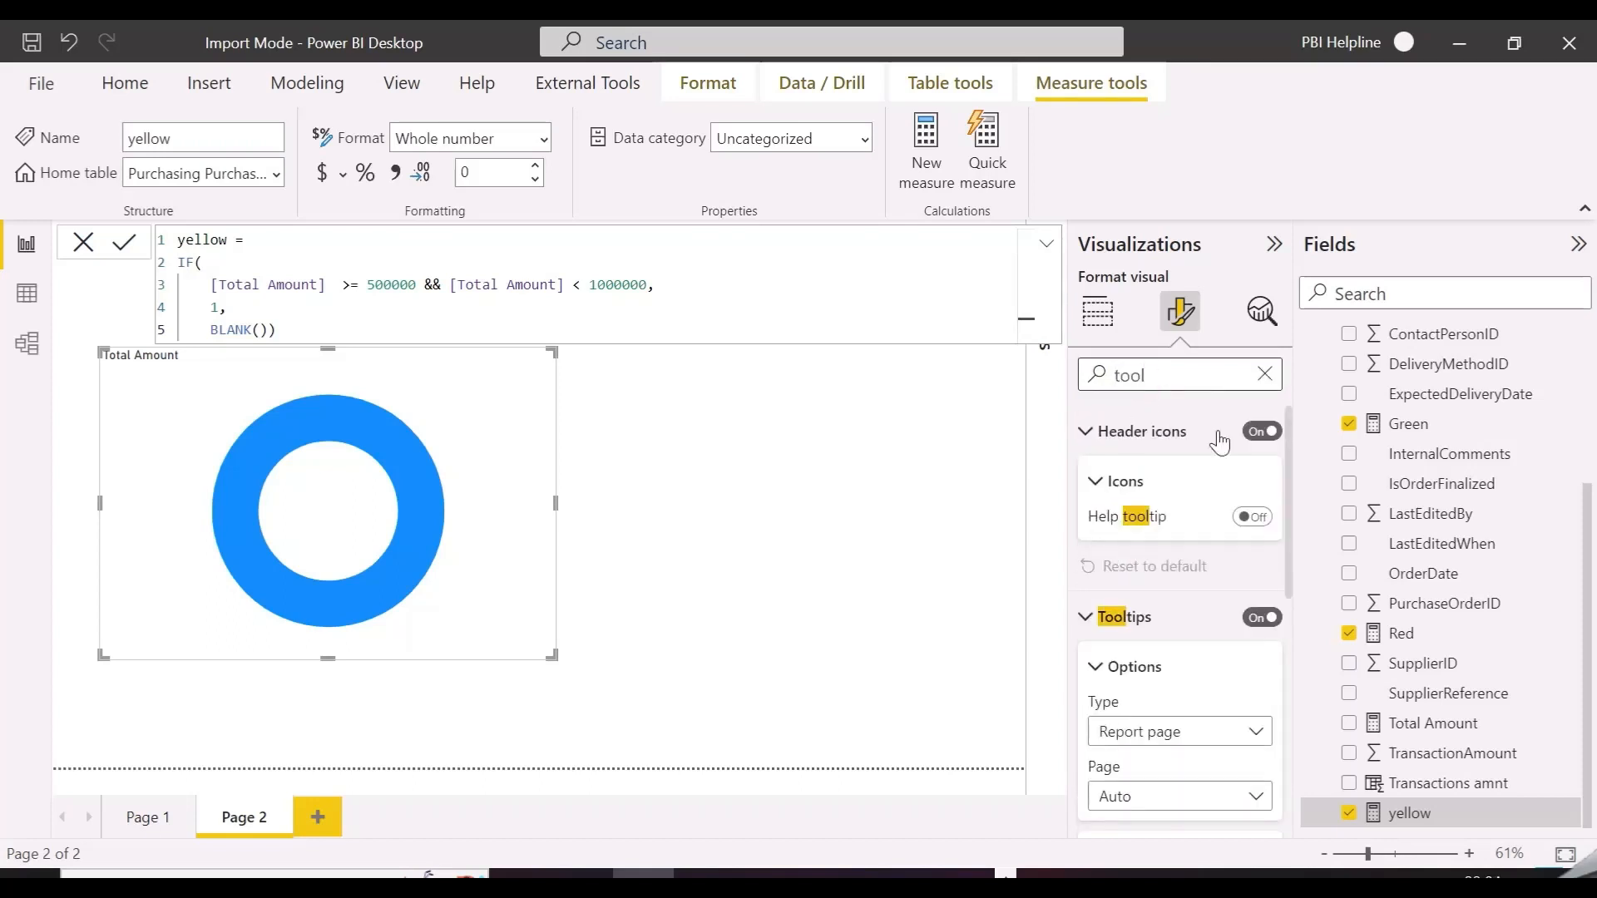
{"action": "left_click", "coordinate": [1262, 617]}
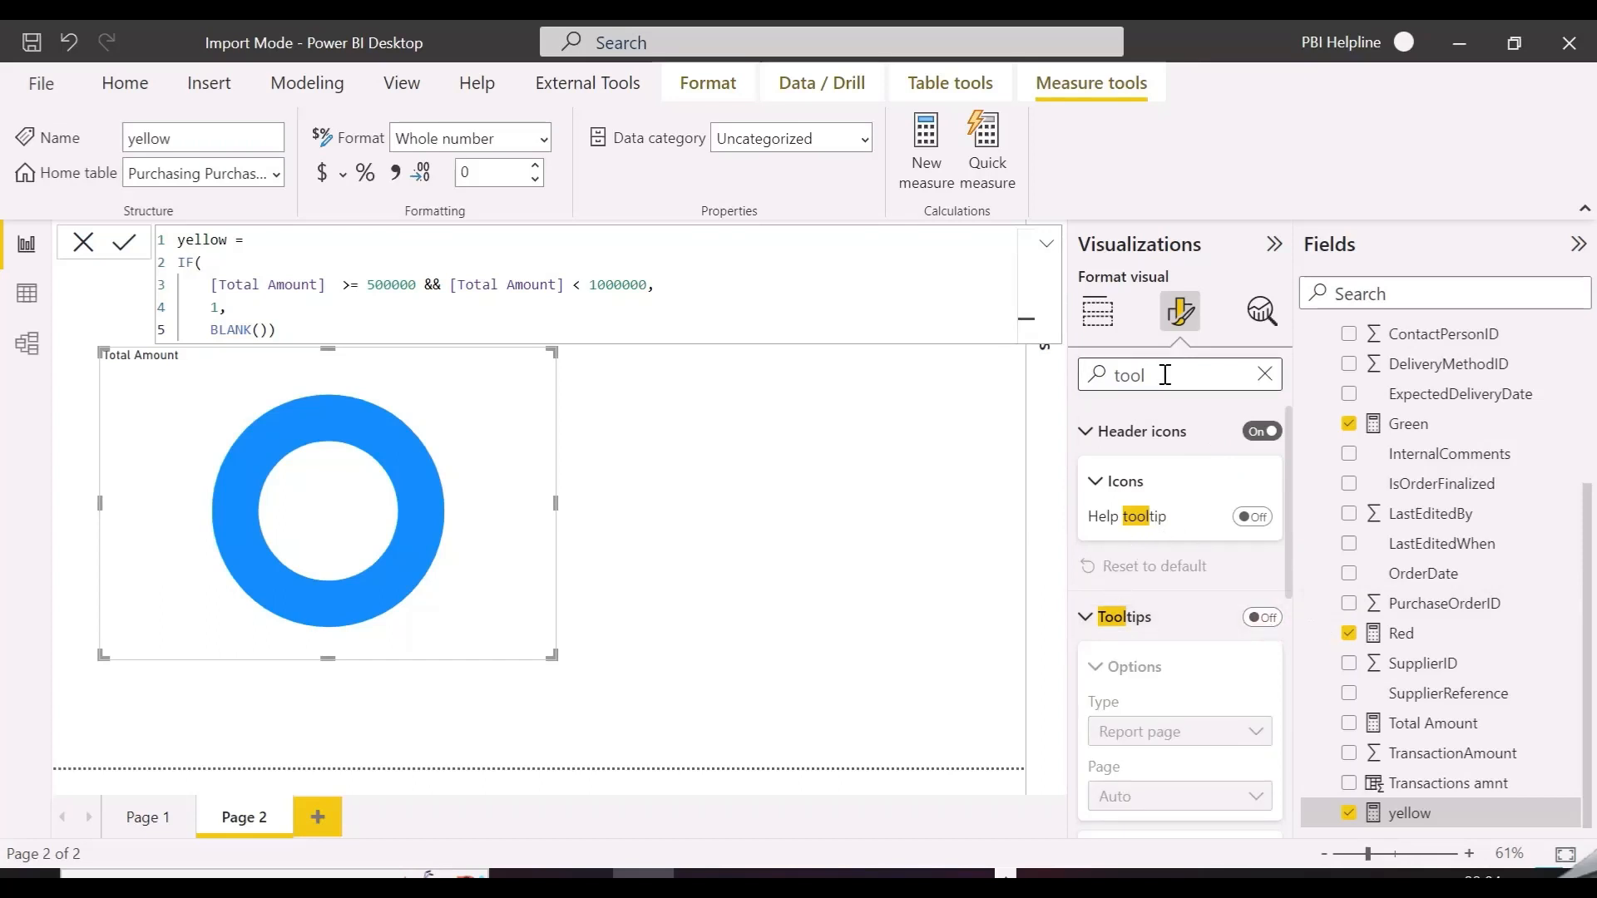
{"action": "left_click", "coordinate": [1265, 374]}
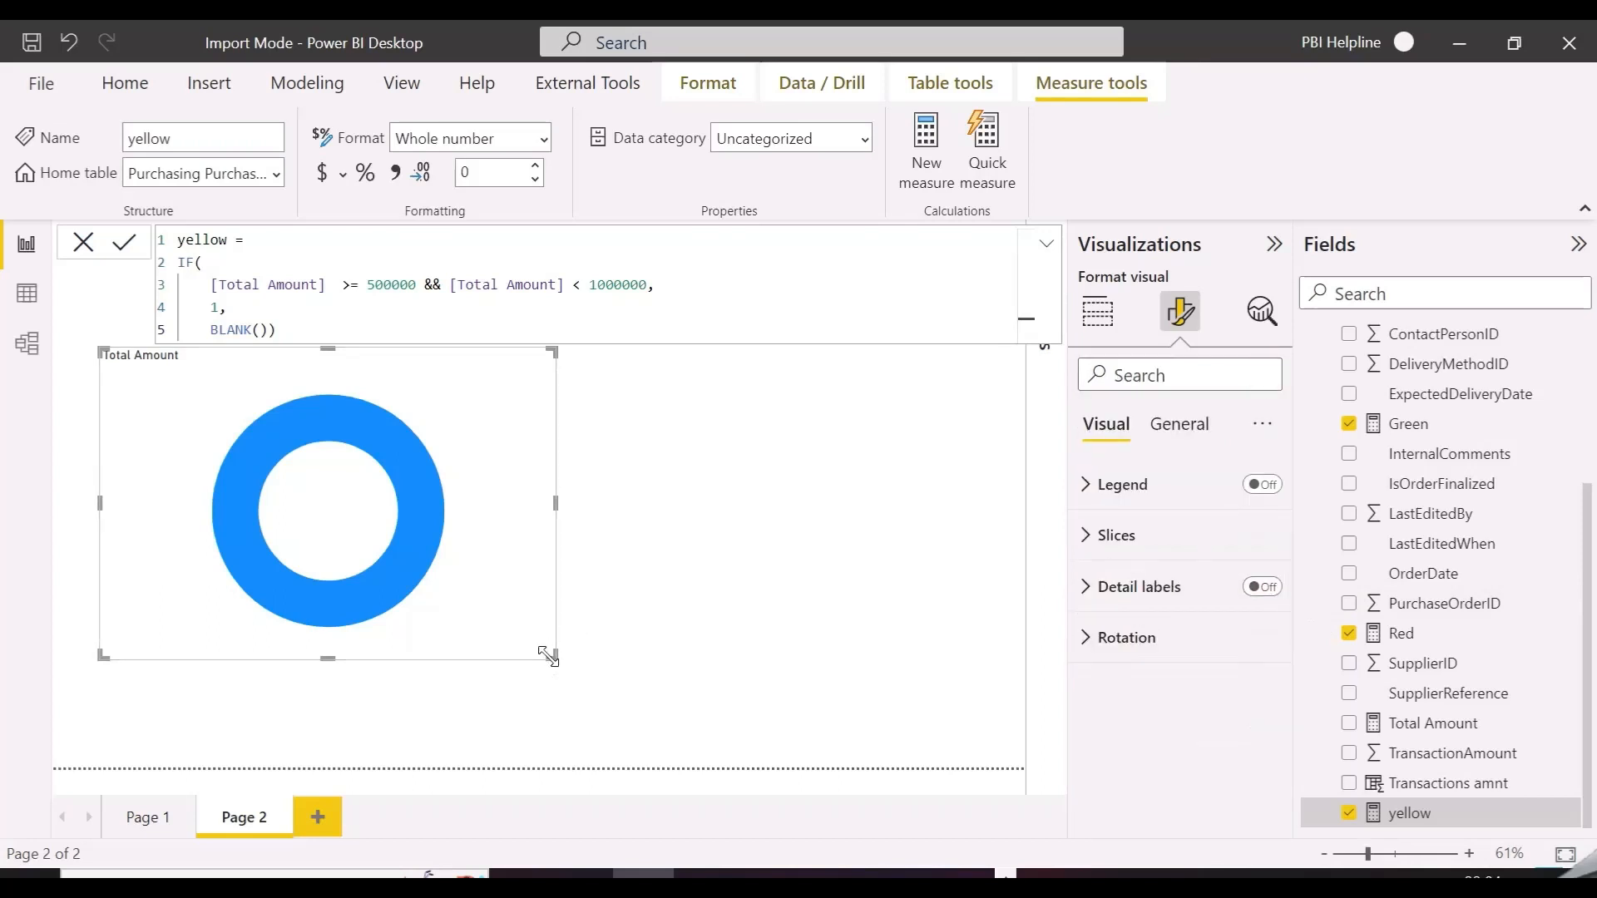
{"action": "left_click_drag", "start_coordinate": [548, 655], "coordinate": [500, 622]}
- Set the donut chart's Green slice to the custom green #55CA43
{"action": "left_click", "coordinate": [1153, 536]}
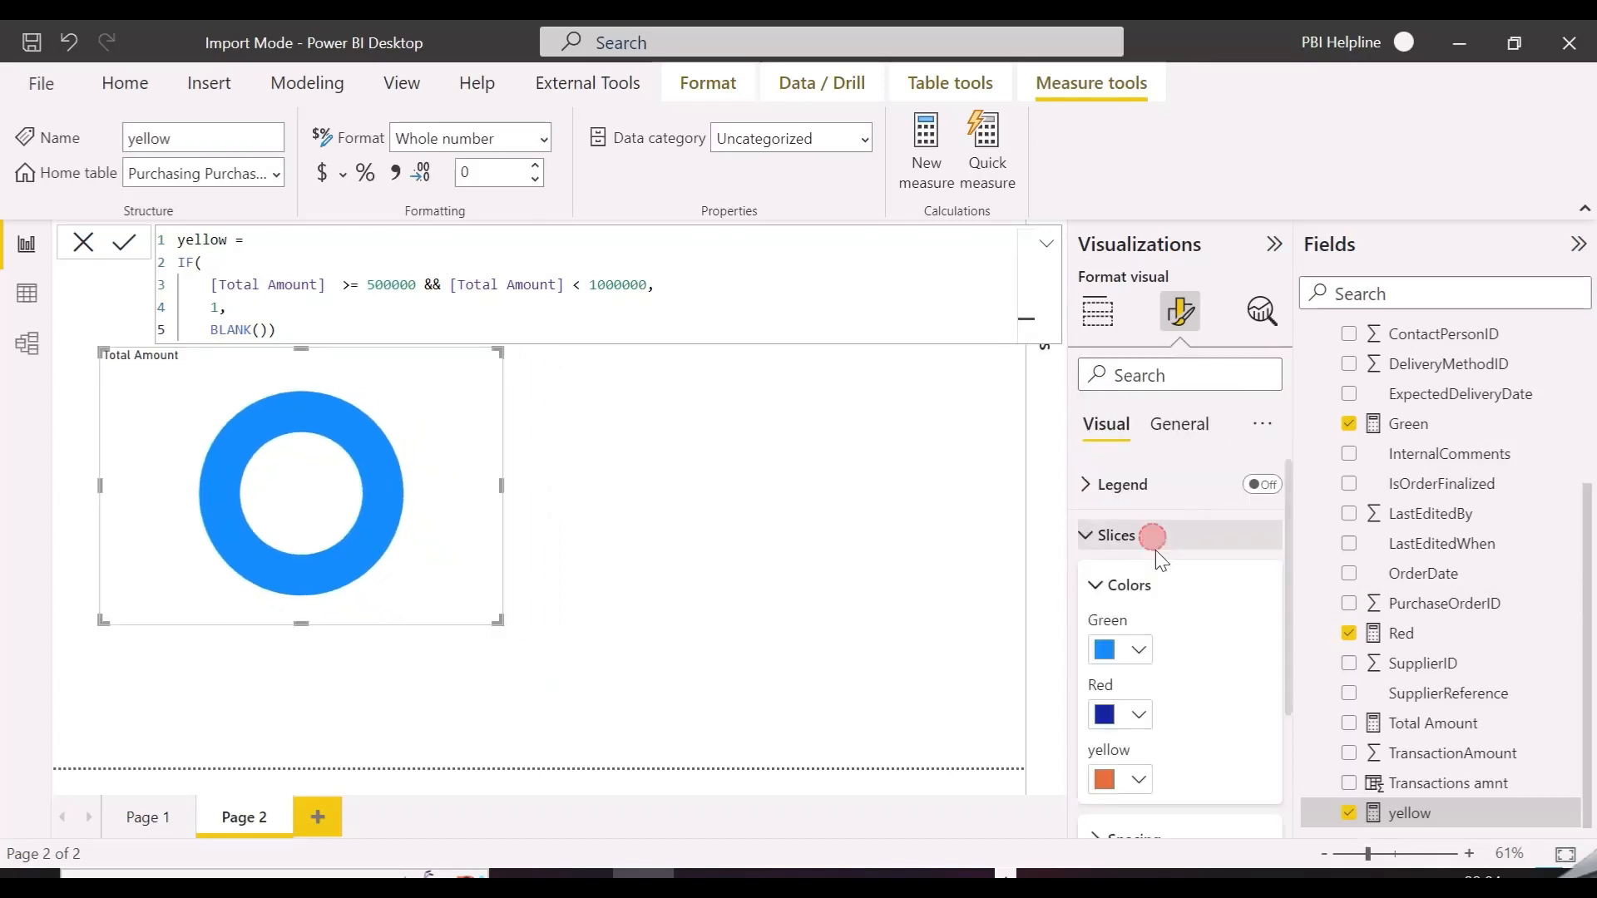
{"action": "left_click", "coordinate": [1139, 650]}
{"action": "left_click", "coordinate": [1149, 599]}
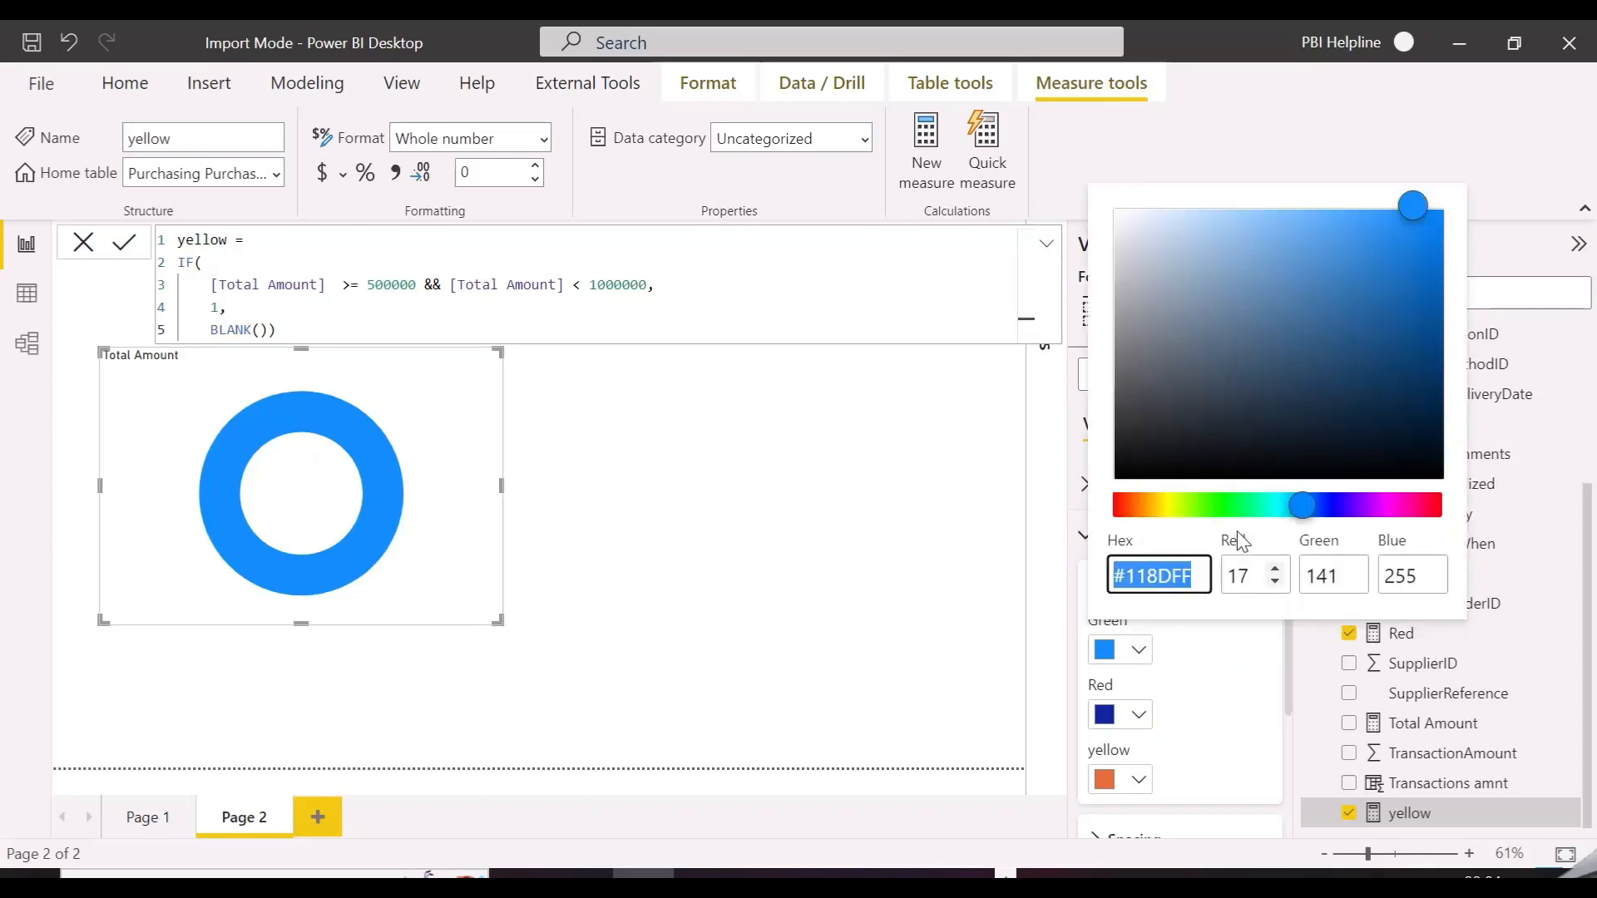
{"action": "left_click", "coordinate": [1213, 505]}
{"action": "left_click", "coordinate": [1290, 252]}
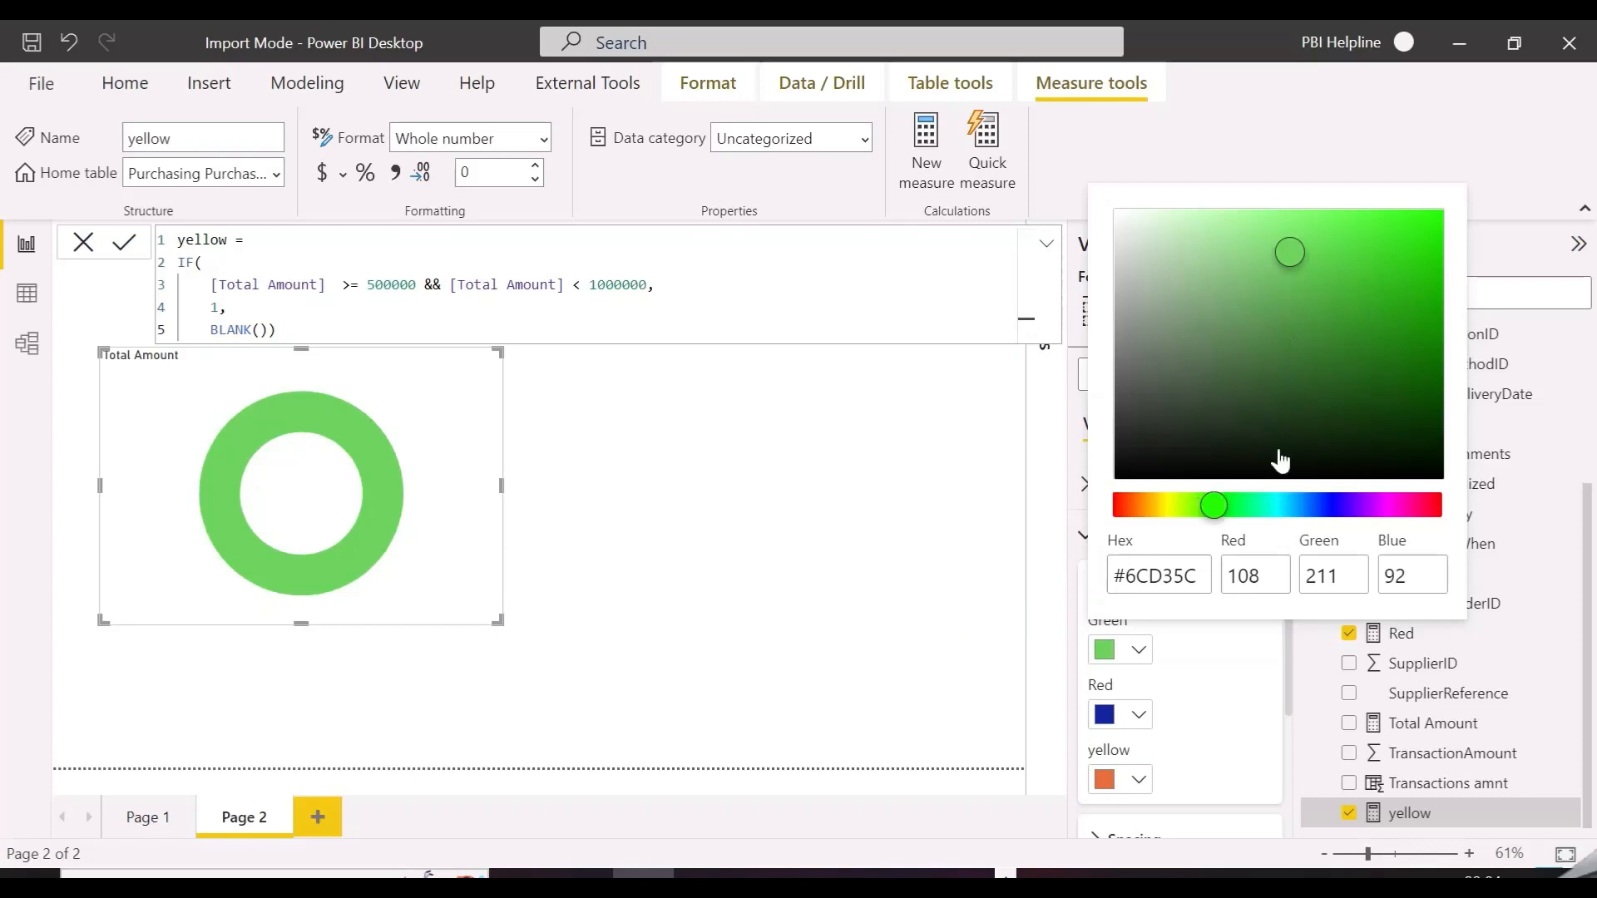
{"action": "left_click", "coordinate": [1322, 343]}
{"action": "left_click", "coordinate": [1327, 263]}
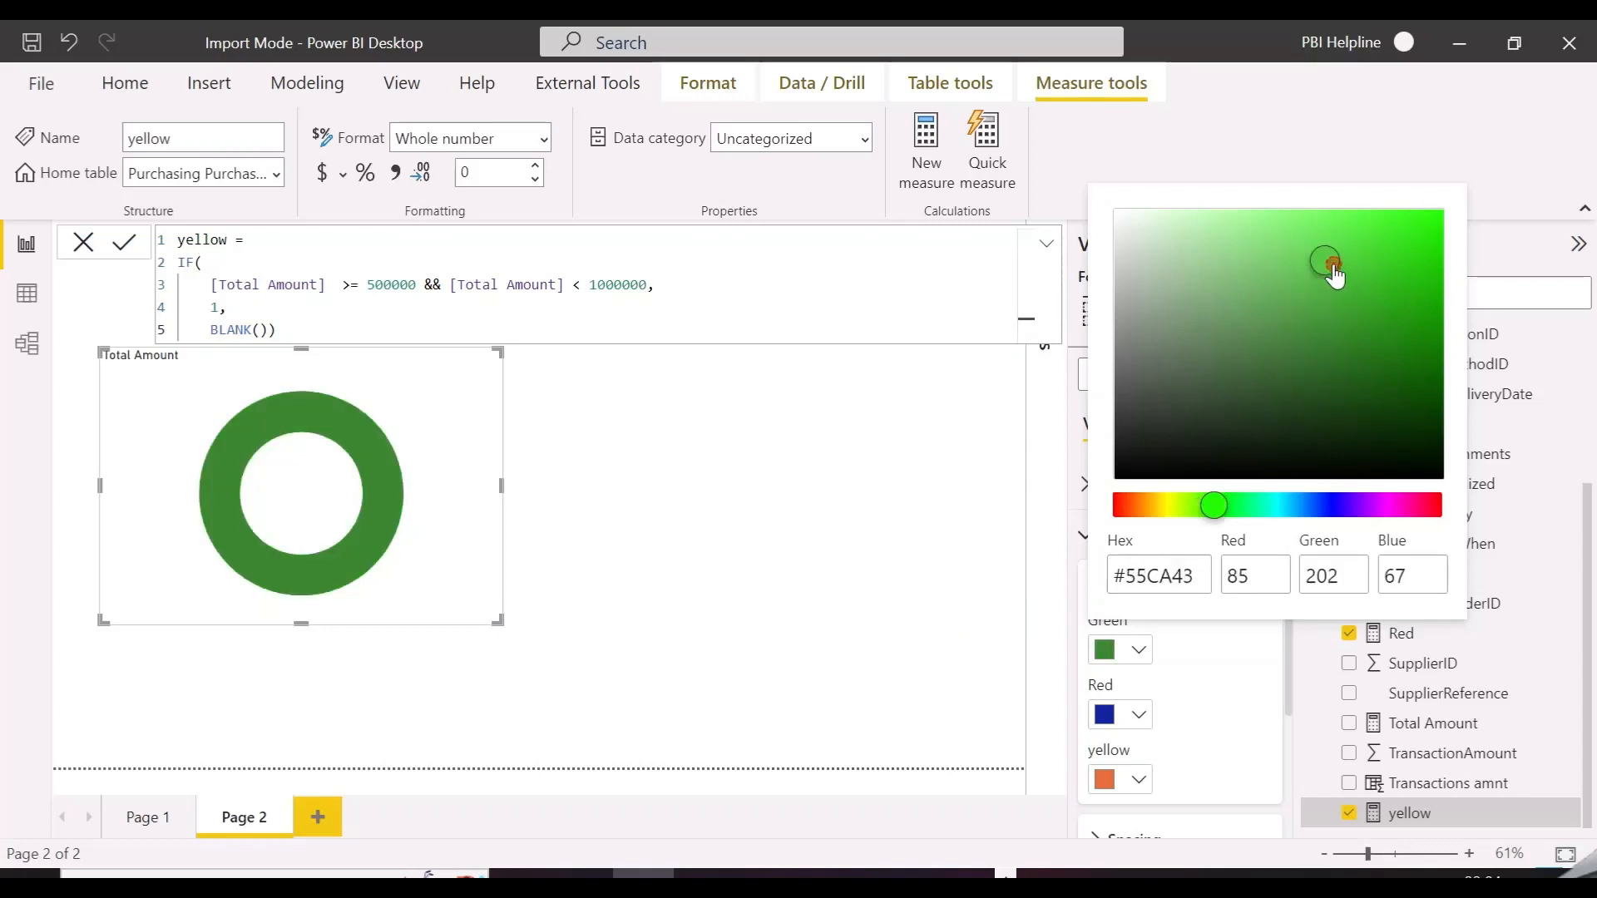
- Colour the donut chart's Red slice with the theme red and its yellow slice with a light tint of the theme yellow
{"action": "left_click", "coordinate": [1136, 716]}
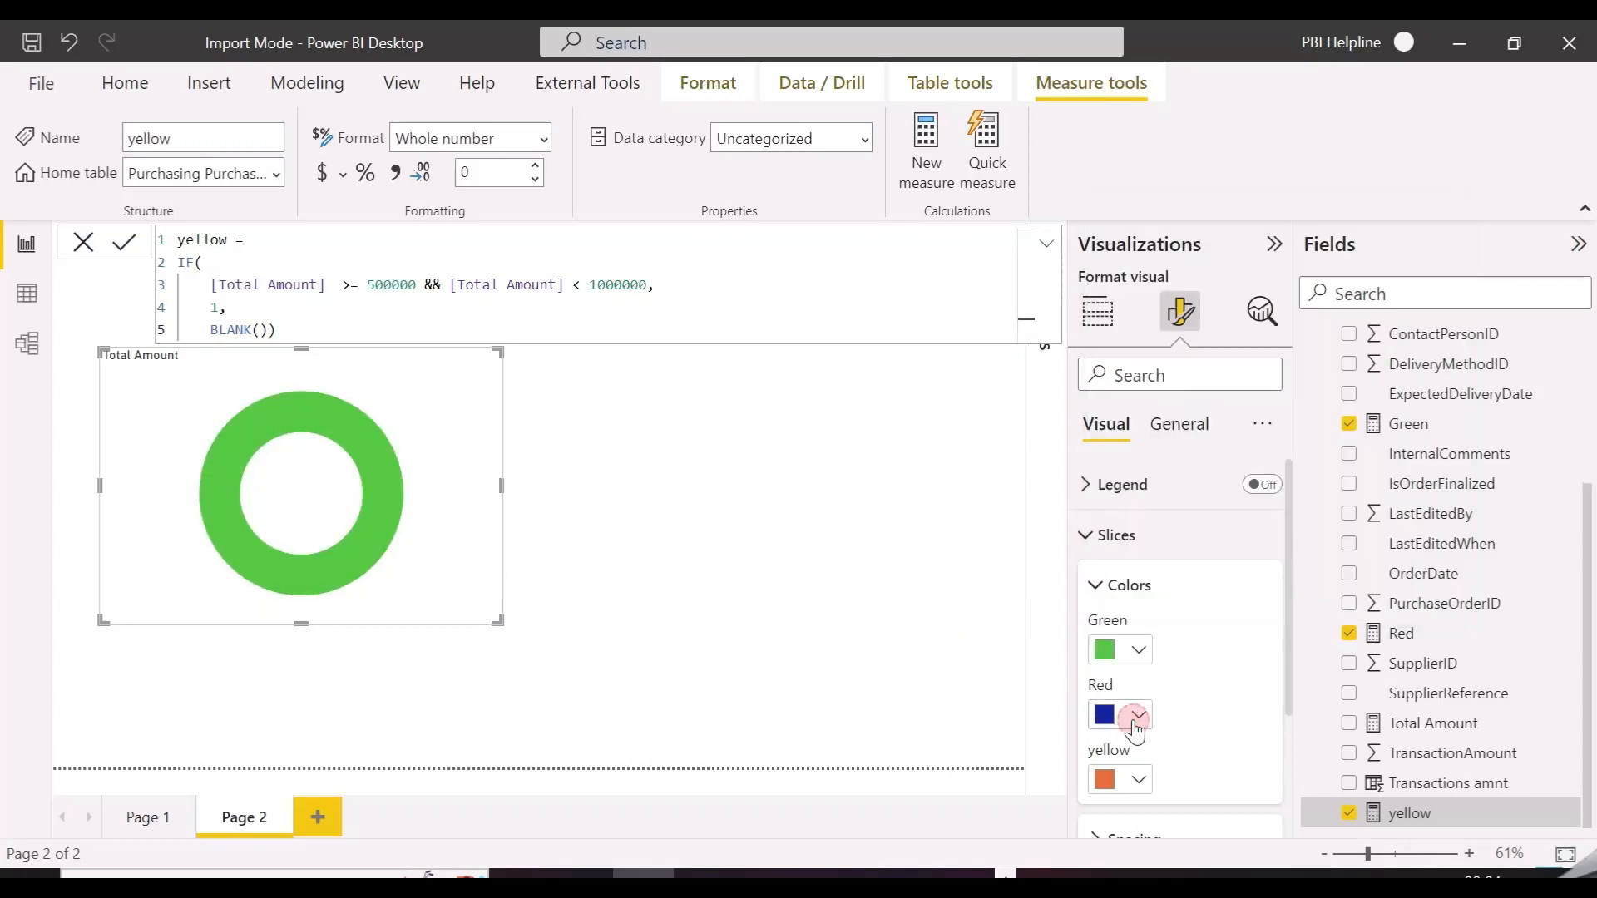
{"action": "left_click", "coordinate": [1136, 717]}
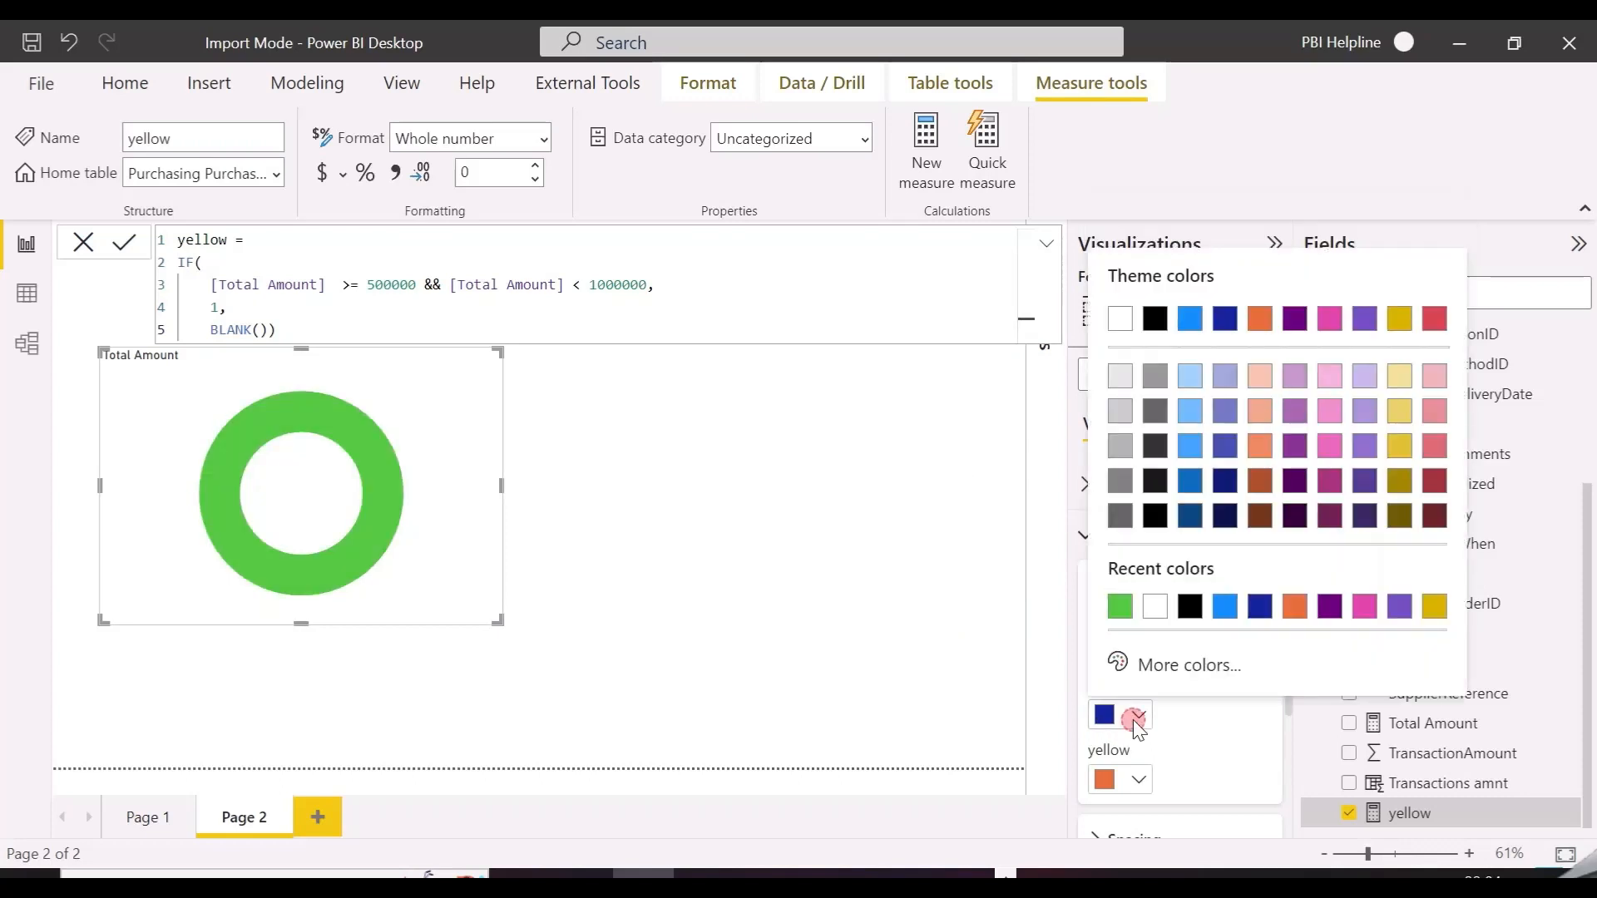
{"action": "left_click", "coordinate": [1432, 320]}
{"action": "left_click", "coordinate": [1140, 780]}
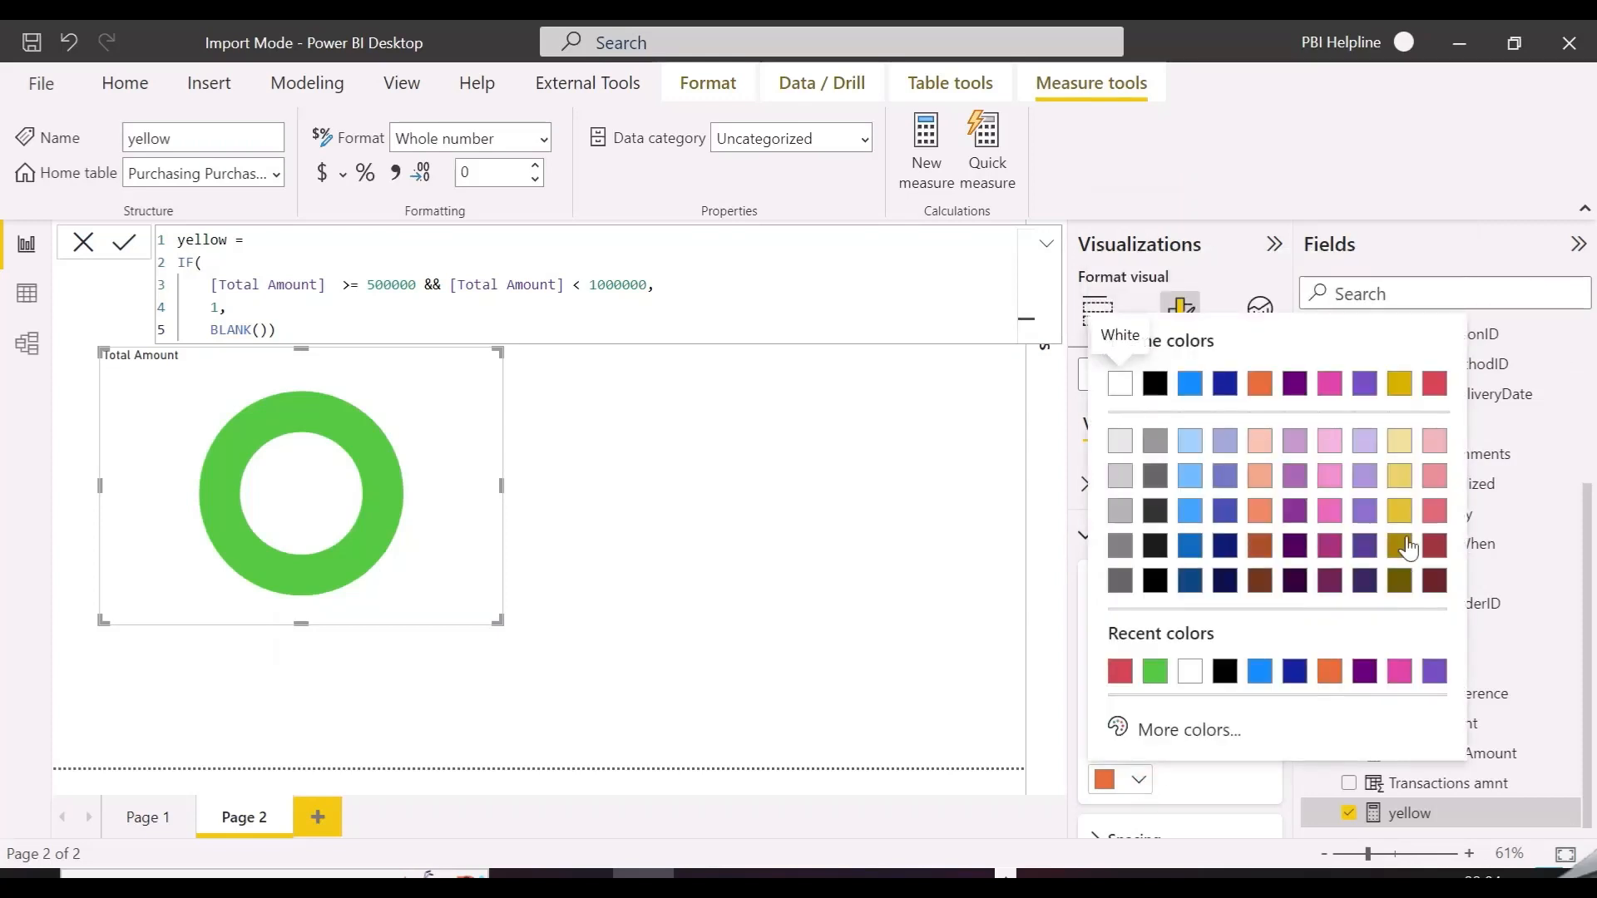
{"action": "left_click", "coordinate": [1399, 475]}
{"action": "left_click", "coordinate": [815, 558]}
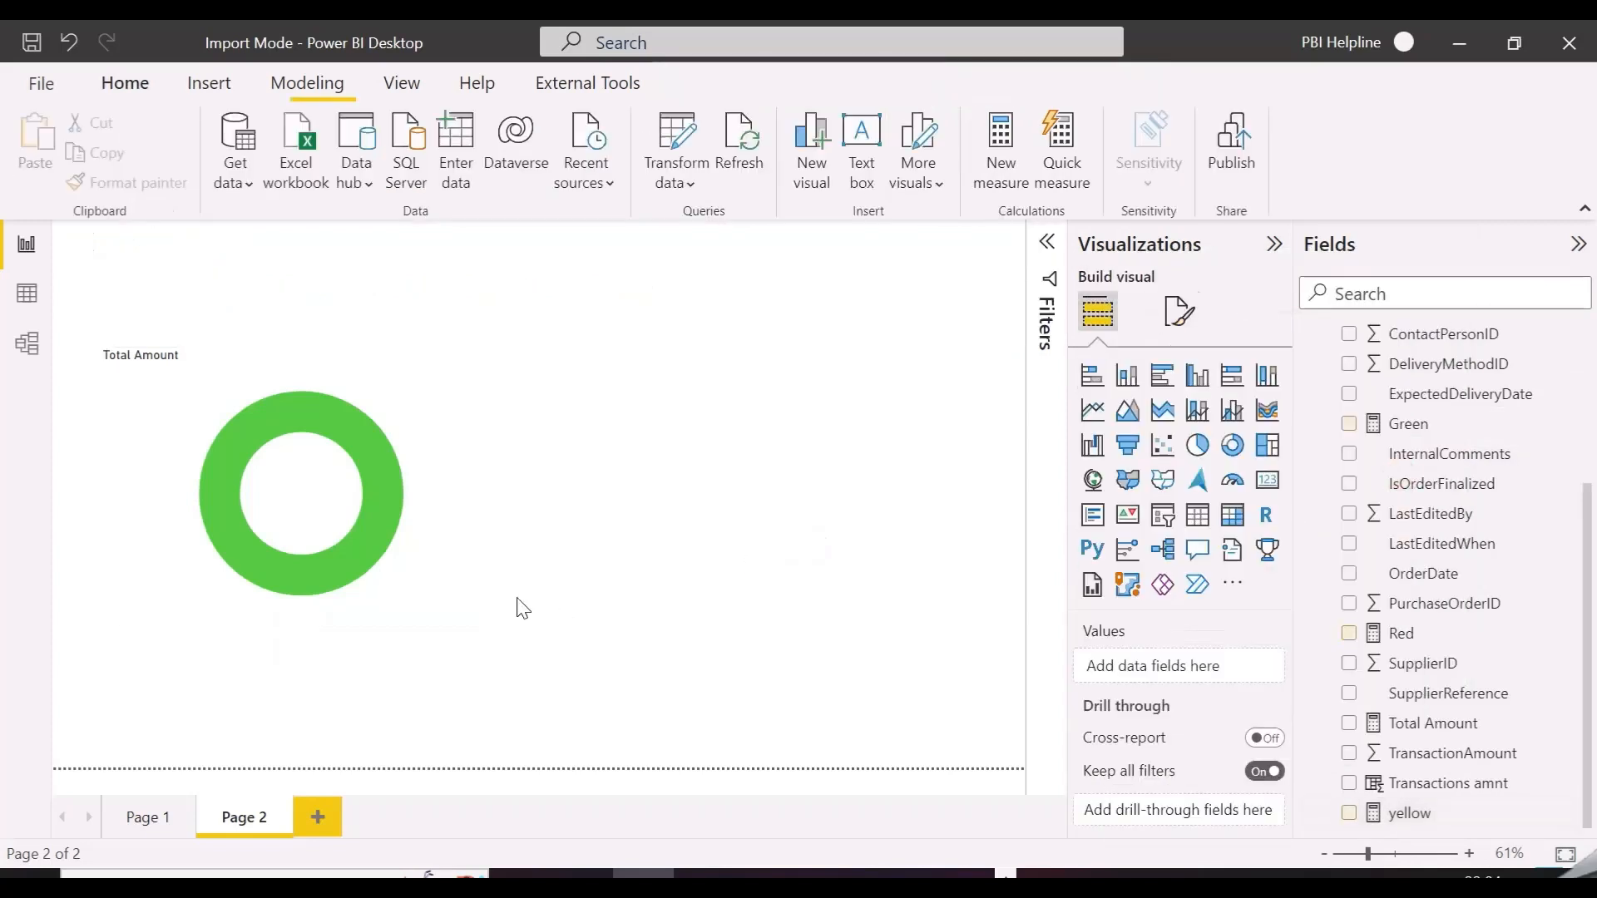
- Widen the donut chart slightly and move it right and down on the page
{"action": "left_click", "coordinate": [392, 546]}
{"action": "left_click_drag", "start_coordinate": [499, 618], "coordinate": [531, 613]}
{"action": "left_click_drag", "start_coordinate": [457, 570], "coordinate": [510, 596]}
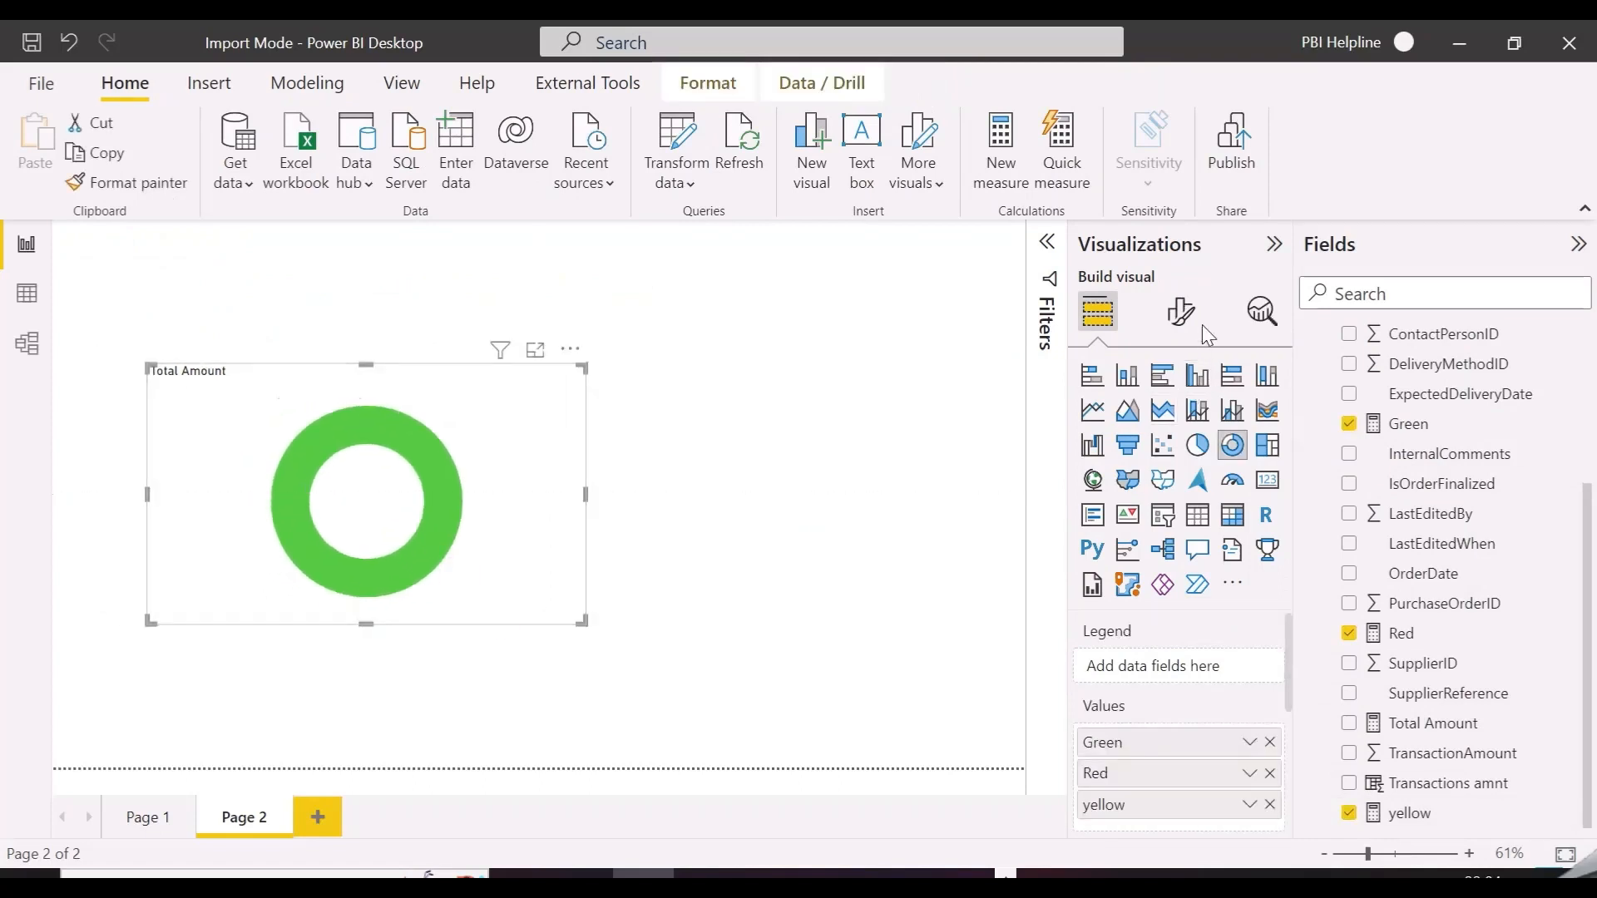
- Set the inner radius of the donut chart's slices to 77 px to make the ring thinner
{"action": "left_click", "coordinate": [1181, 312]}
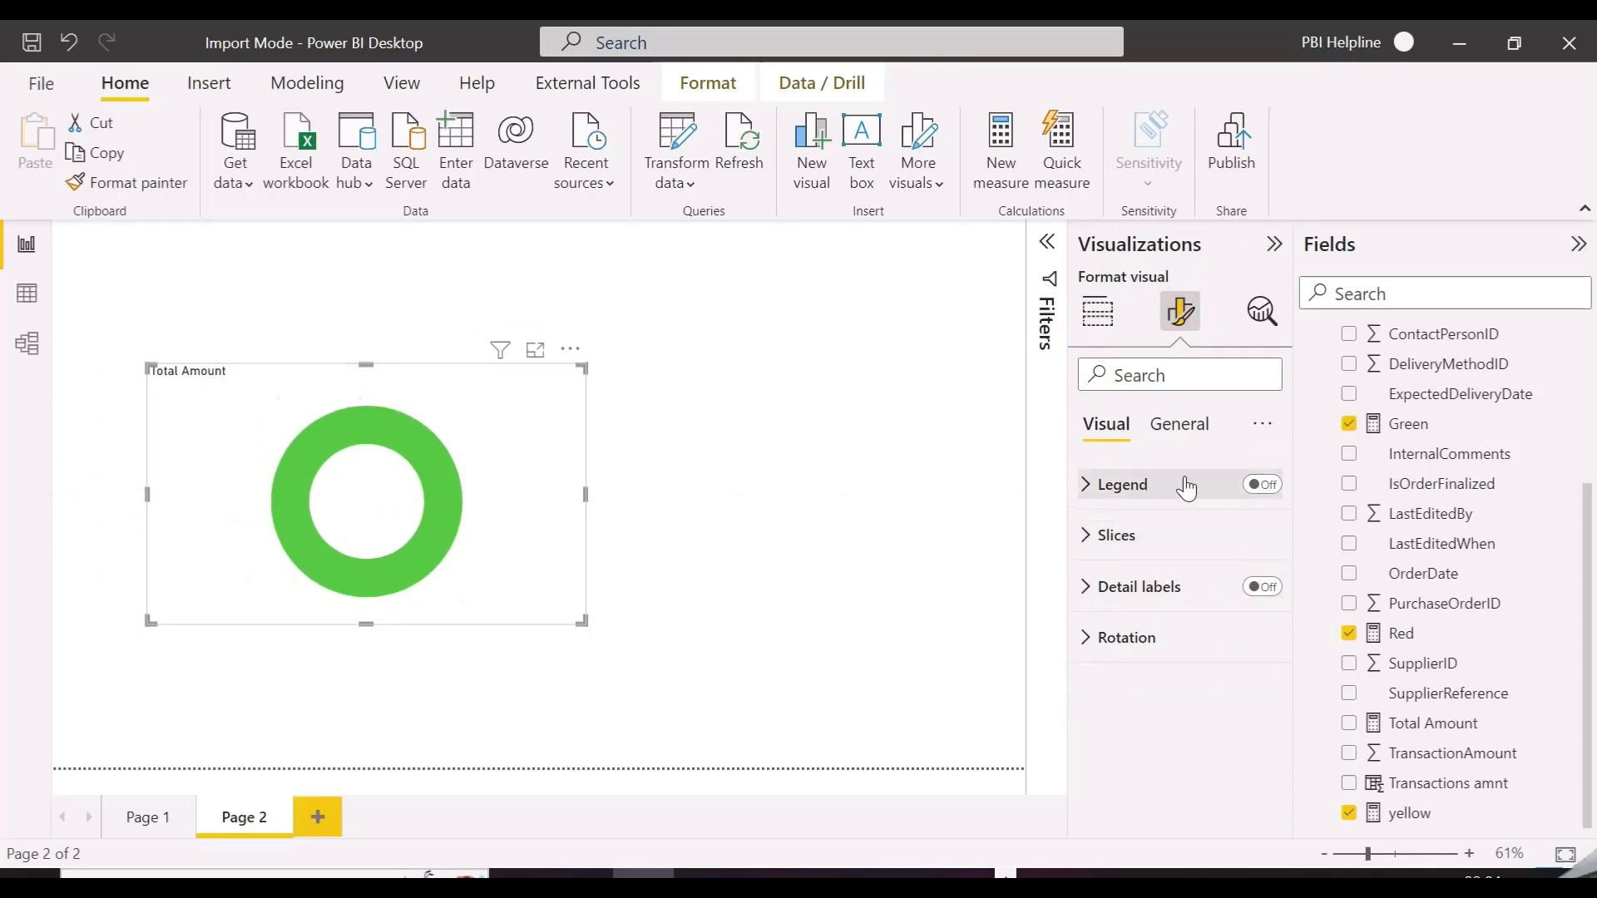
{"action": "left_click", "coordinate": [1189, 366]}
{"action": "type", "text": "rad"}
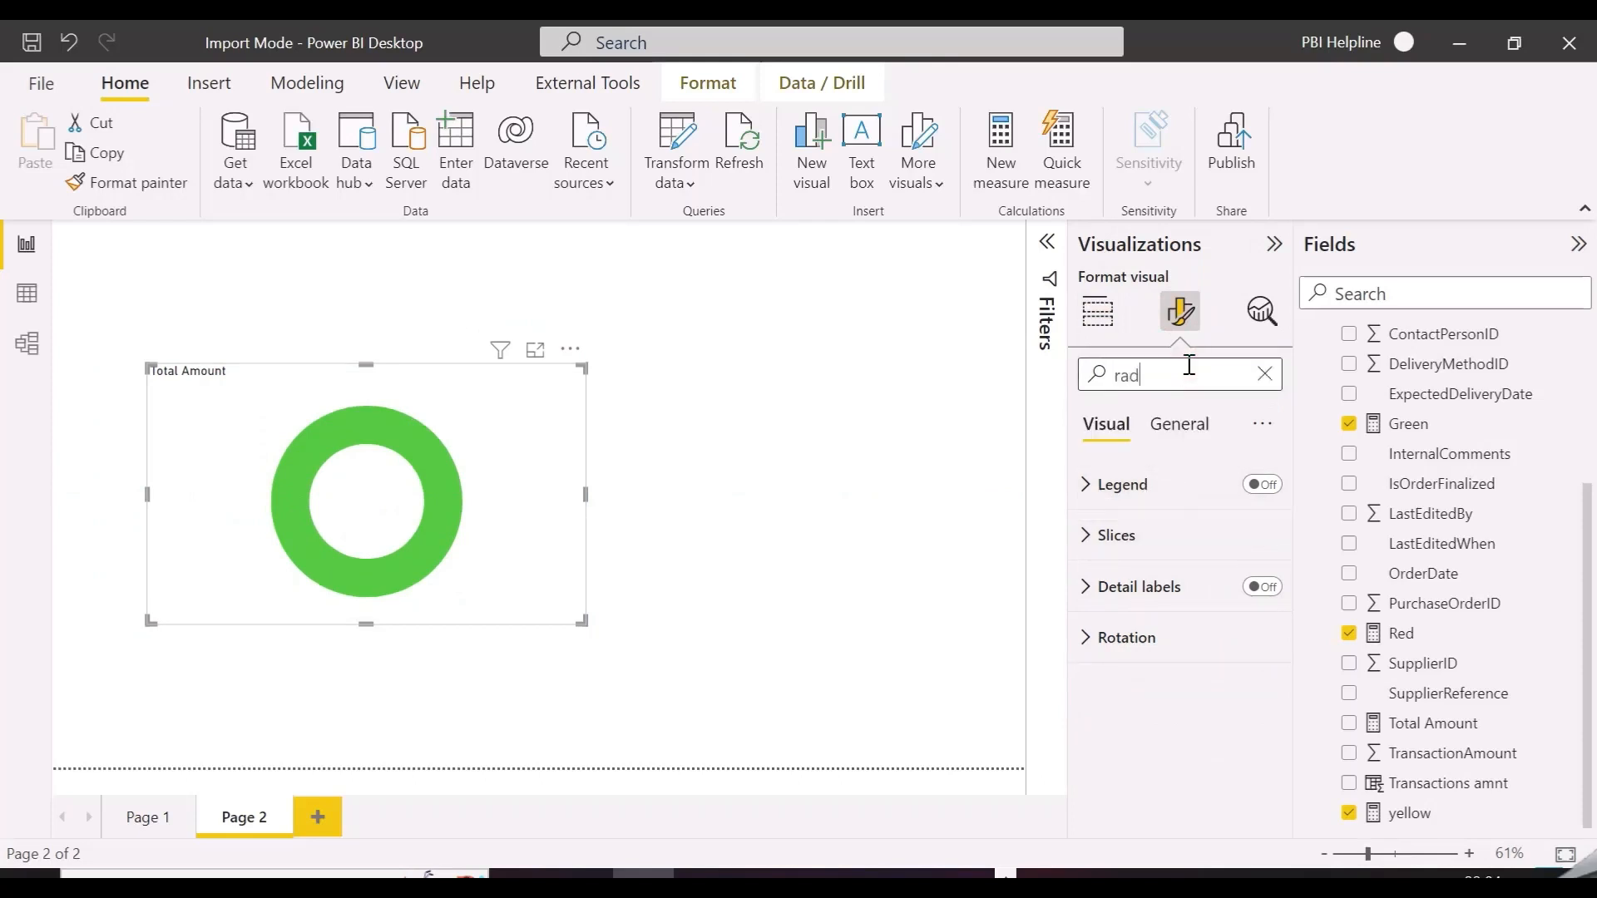
{"action": "left_click_drag", "start_coordinate": [1223, 554], "coordinate": [1238, 554]}
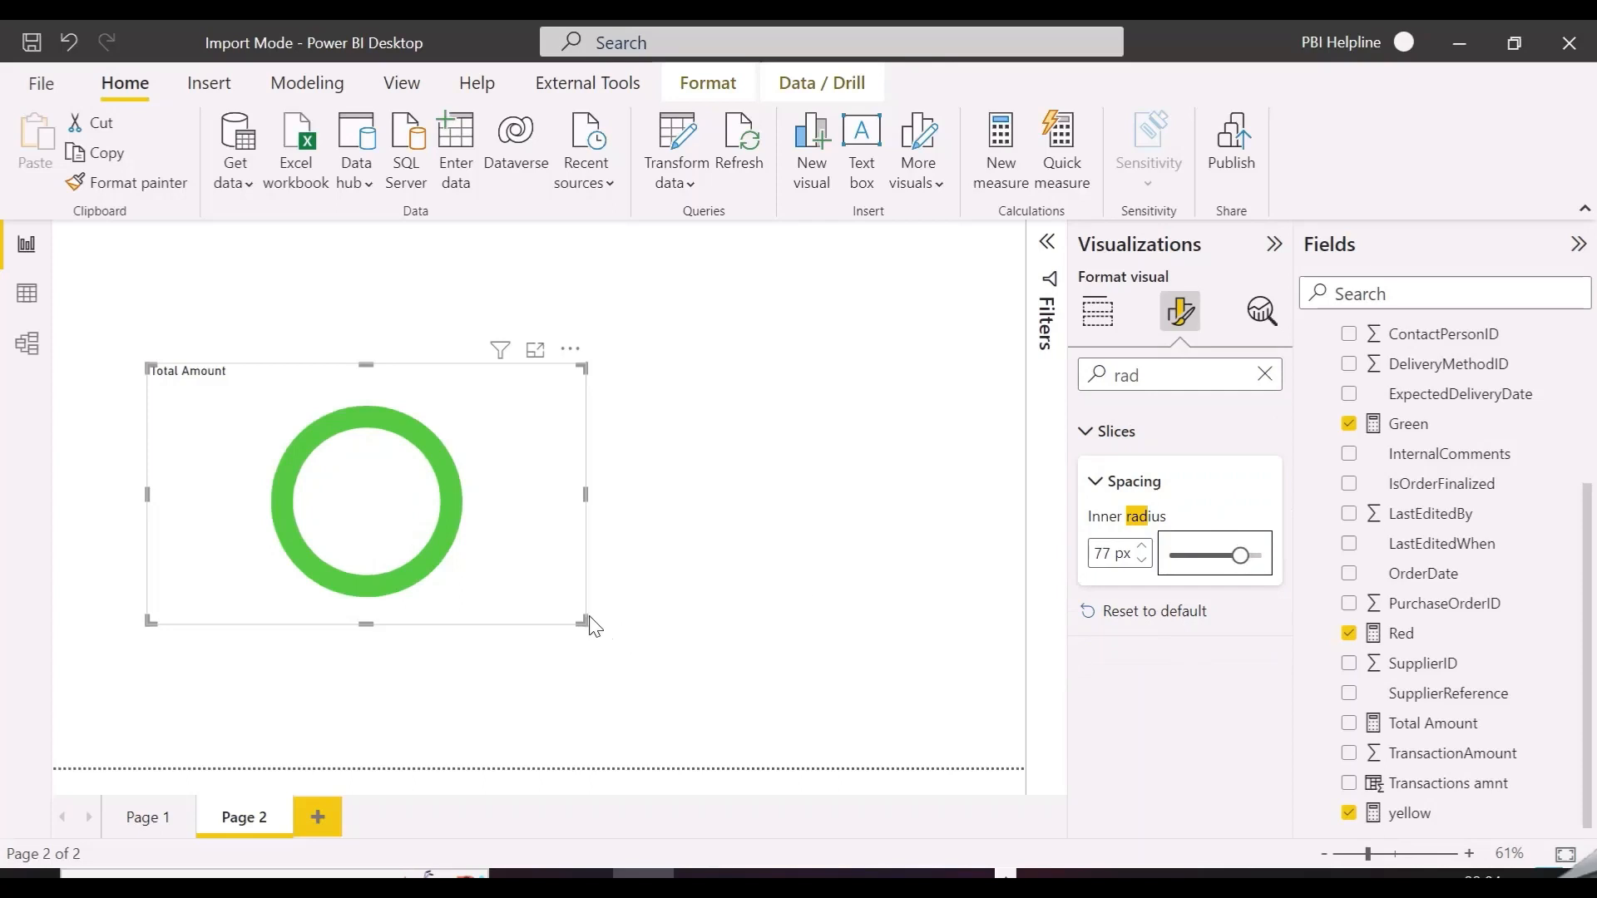
- Shrink the donut chart to a small ring and move it further right on the page
{"action": "left_click_drag", "start_coordinate": [579, 619], "coordinate": [417, 556]}
{"action": "left_click_drag", "start_coordinate": [367, 516], "coordinate": [494, 534]}
{"action": "left_click", "coordinate": [674, 538]}
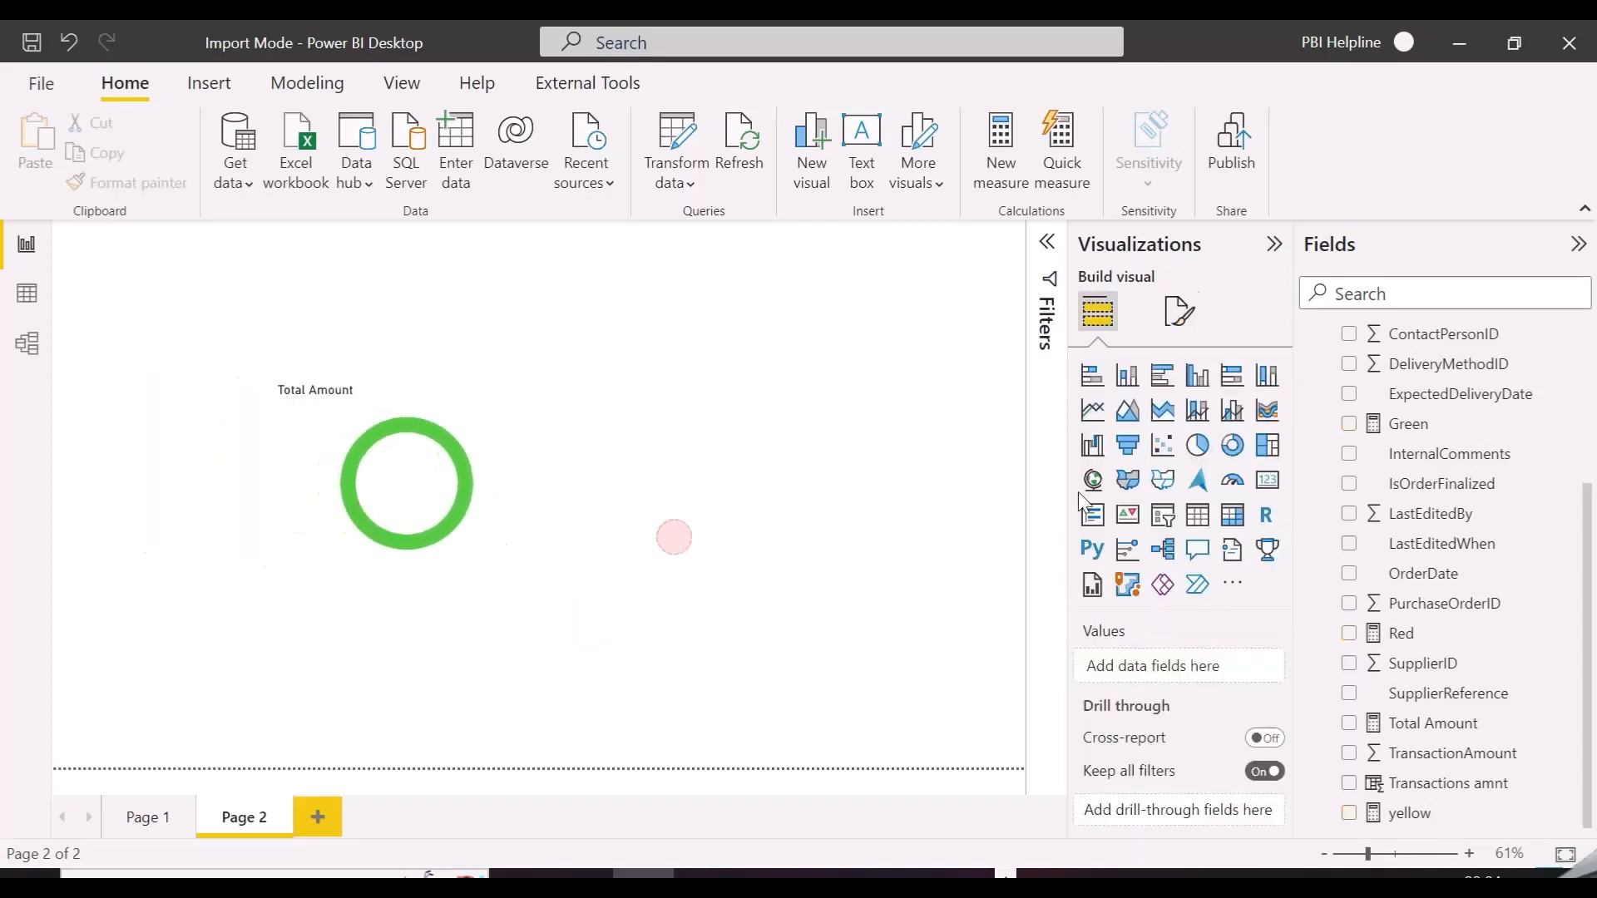
- Add a card visual for the Total Amount measure and open its formatting options
{"action": "left_click", "coordinate": [1266, 480]}
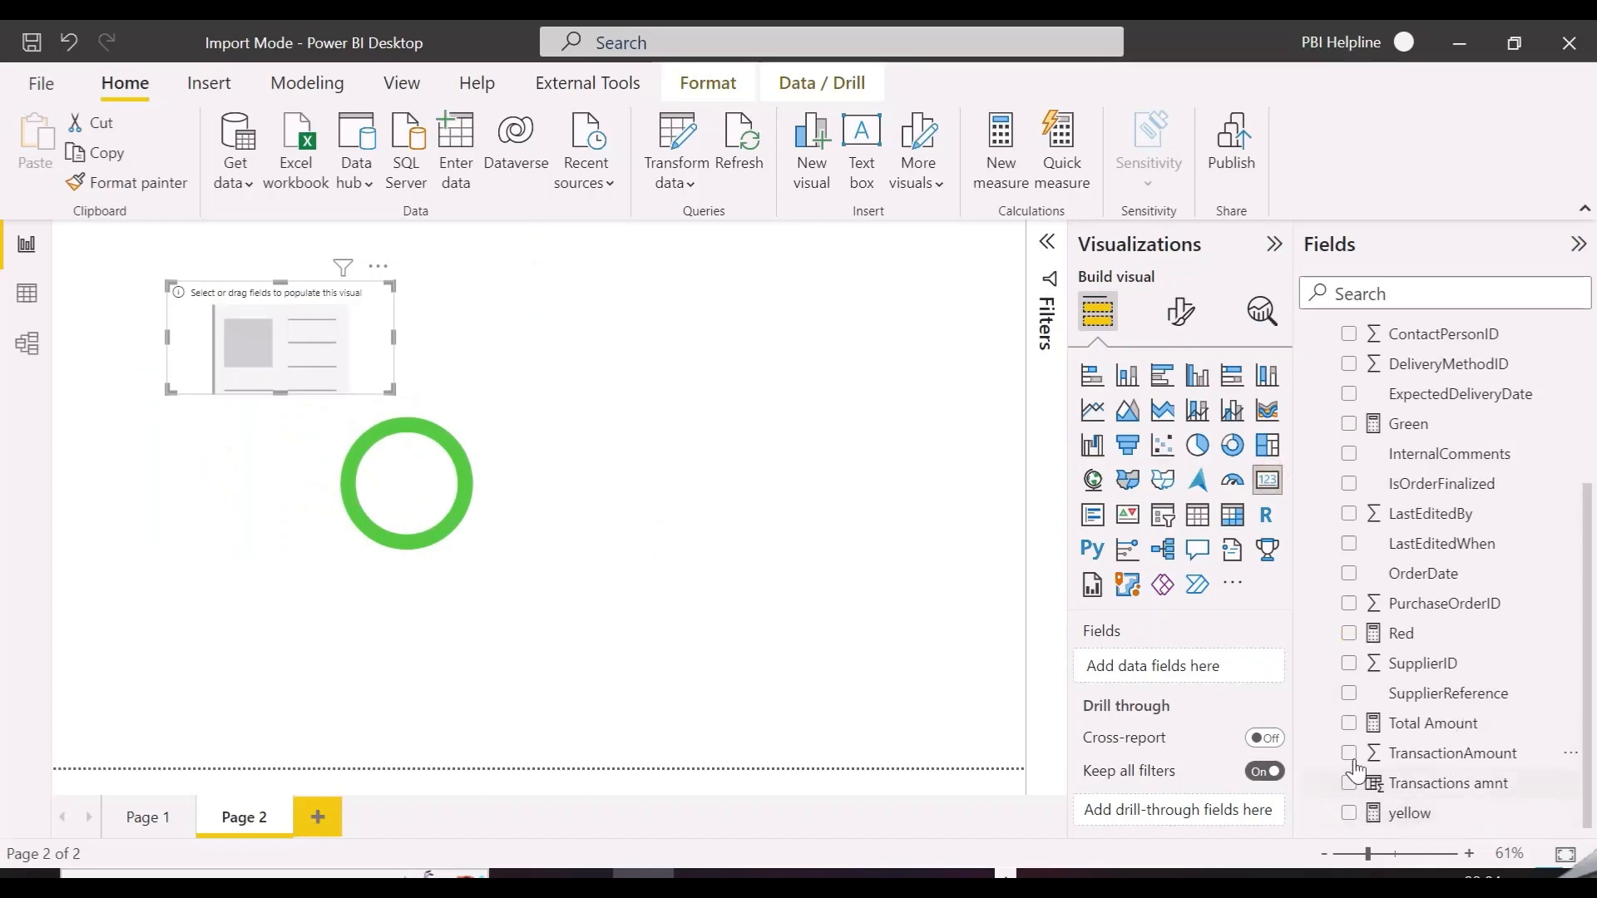
{"action": "left_click", "coordinate": [1349, 723]}
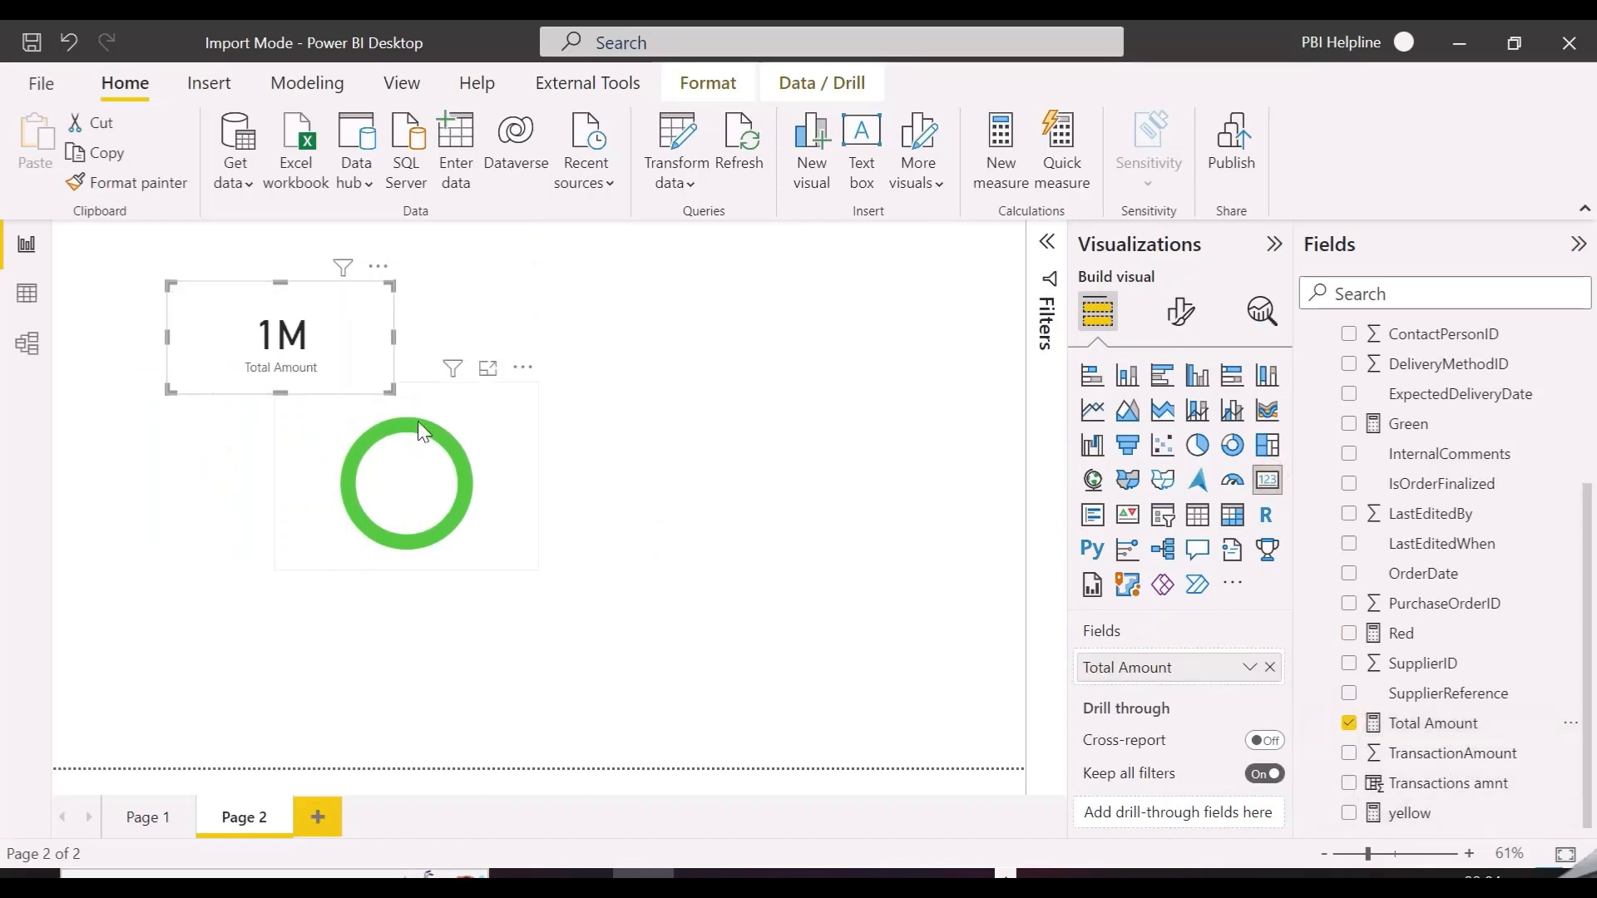
{"action": "left_click", "coordinate": [1181, 311]}
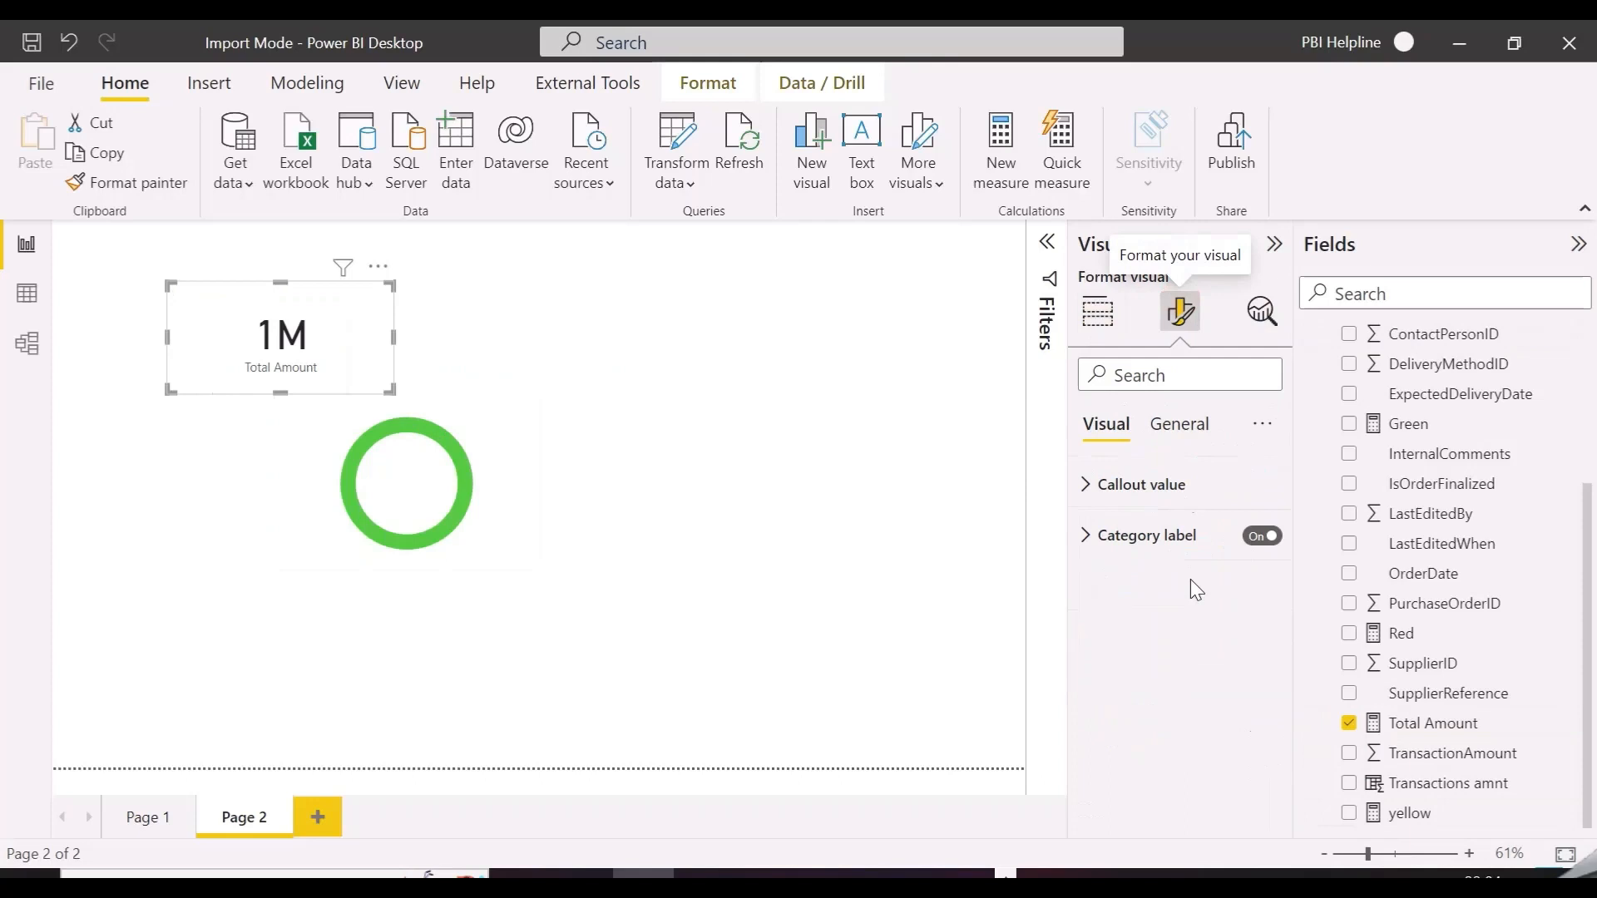
- Set the card's callout value to font size 14 with display units None
{"action": "left_click", "coordinate": [1138, 485]}
{"action": "double_click", "coordinate": [1229, 559]}
{"action": "type", "text": "12"}
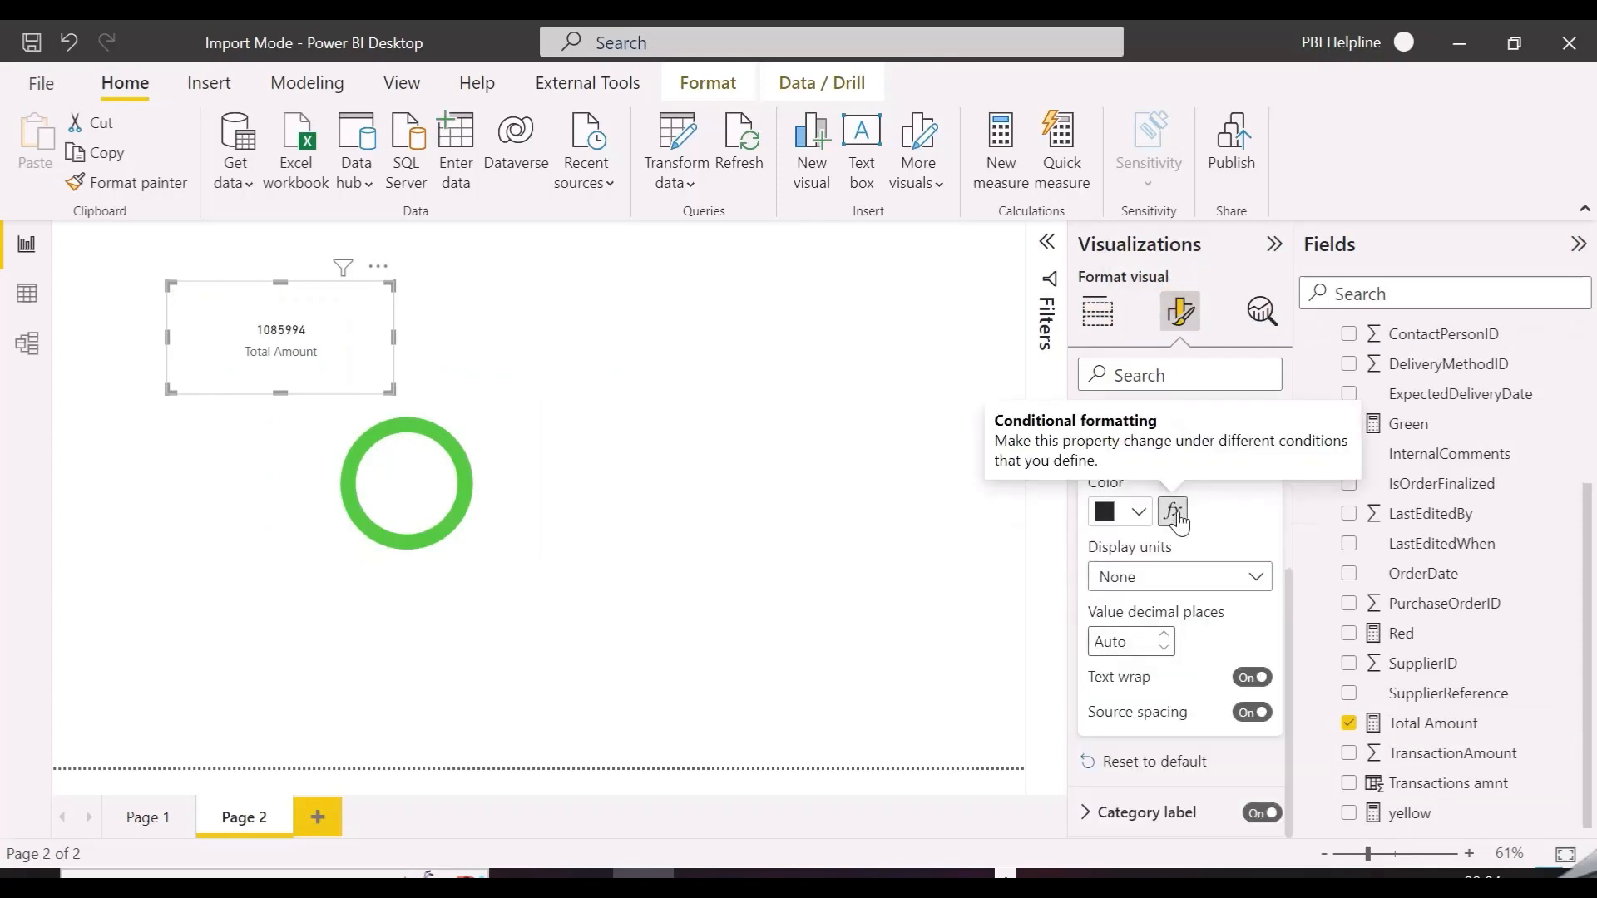
- Open conditional formatting for the card's callout value color and set its format style to Rules, based on Total Amount
{"action": "left_click", "coordinate": [1174, 512]}
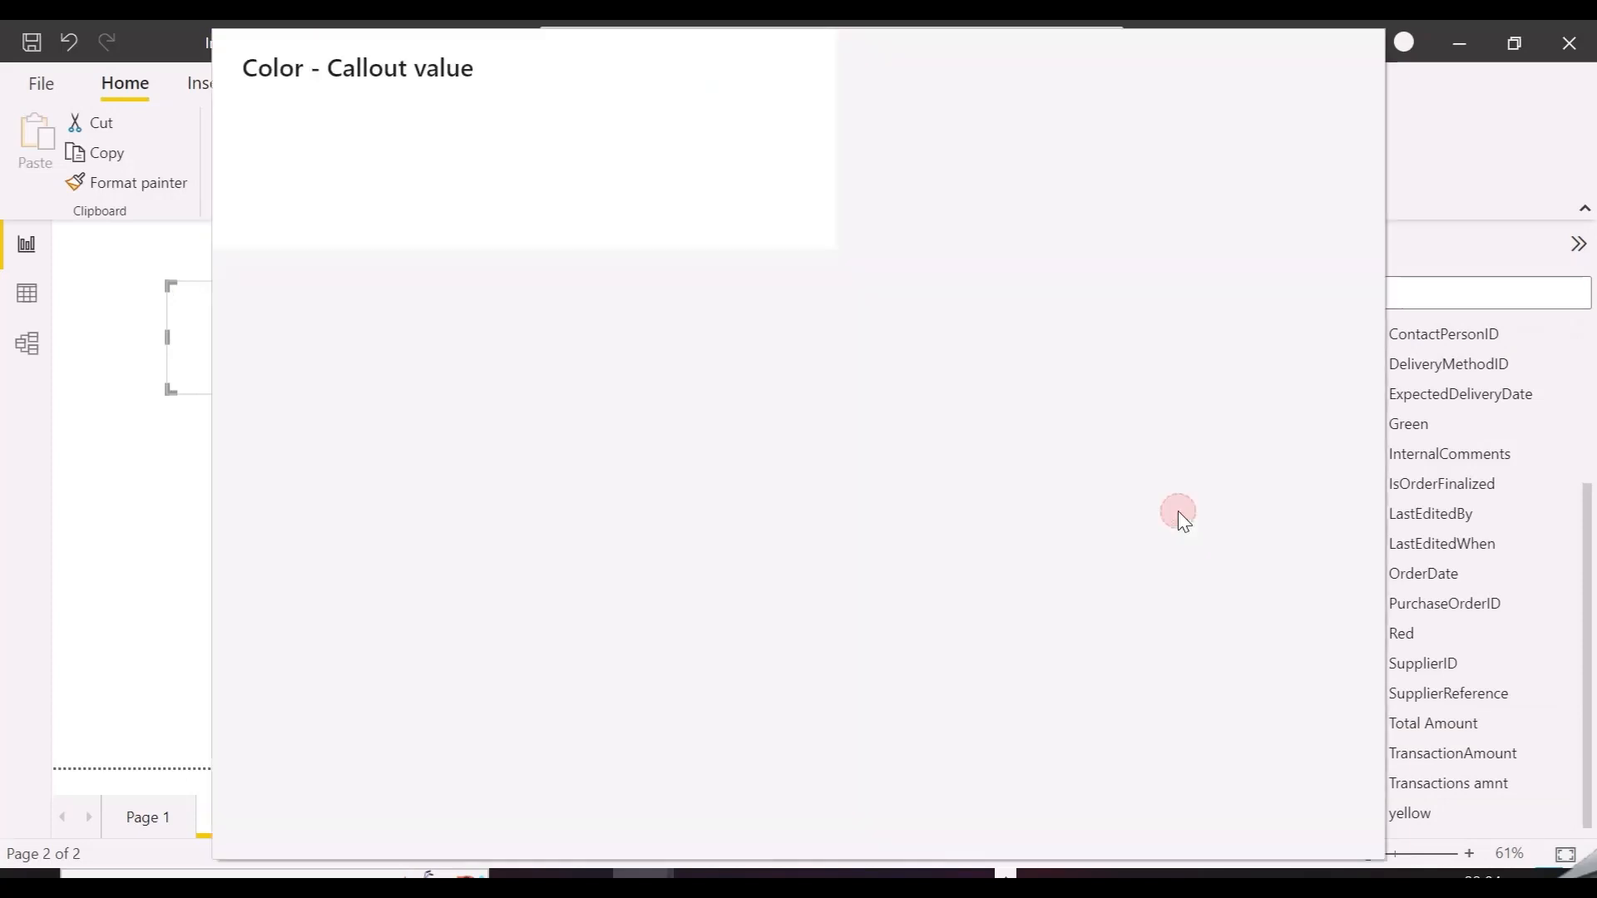
{"action": "left_click", "coordinate": [431, 167]}
{"action": "left_click", "coordinate": [381, 248]}
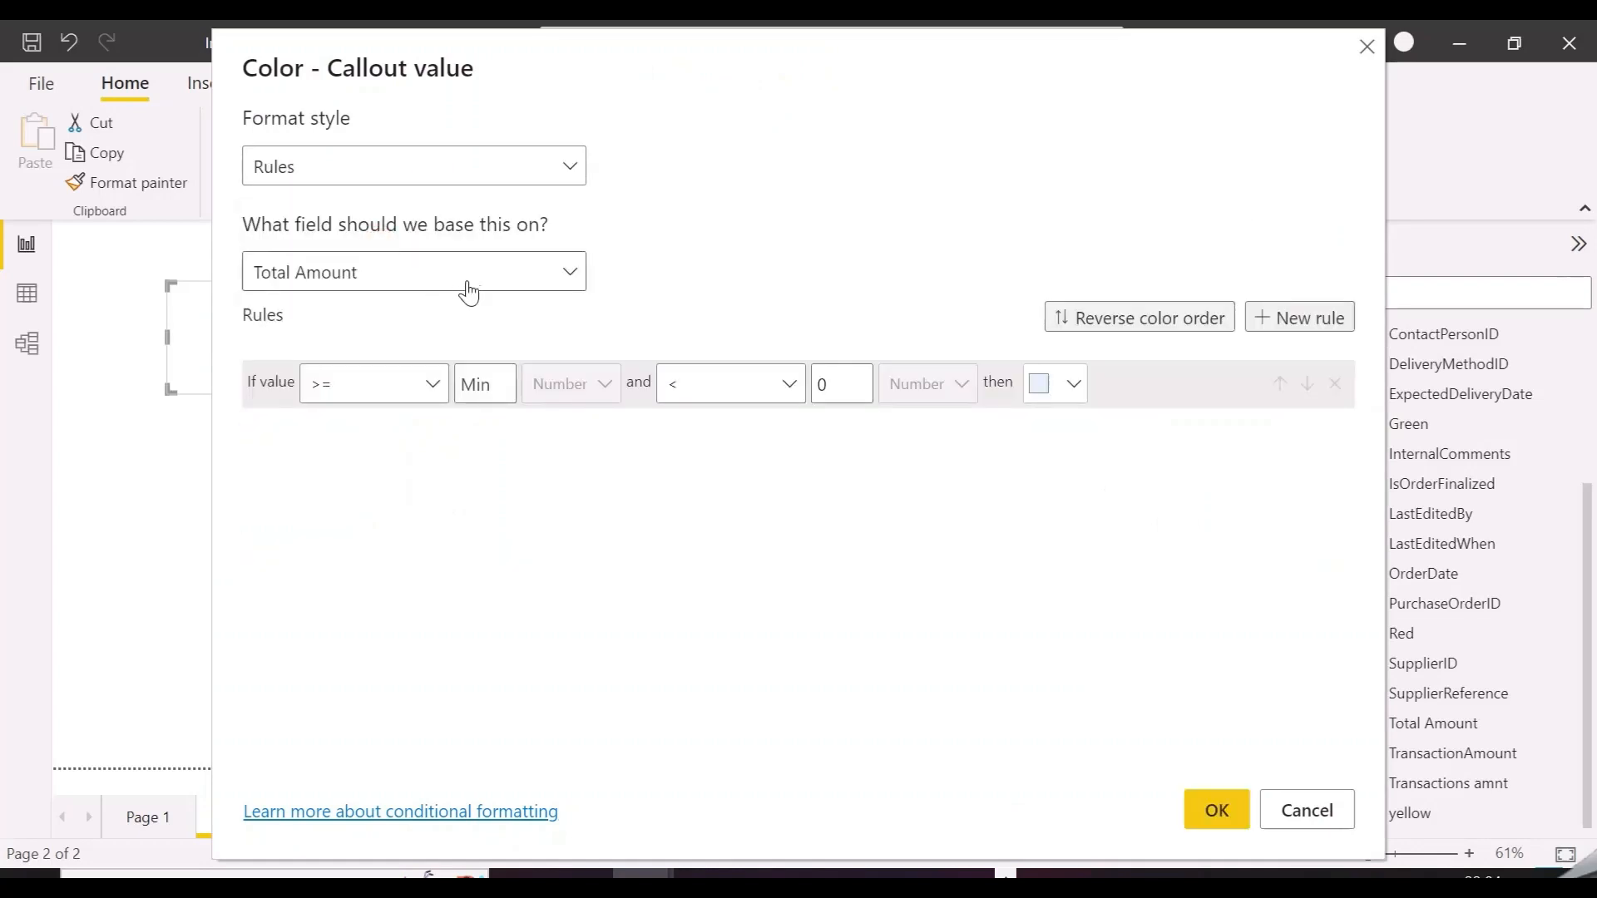
- Define the first color rule for Total Amount values from 1000000 upward, with a custom medium green
{"action": "left_click", "coordinate": [471, 387]}
{"action": "type", "text": "100000"}
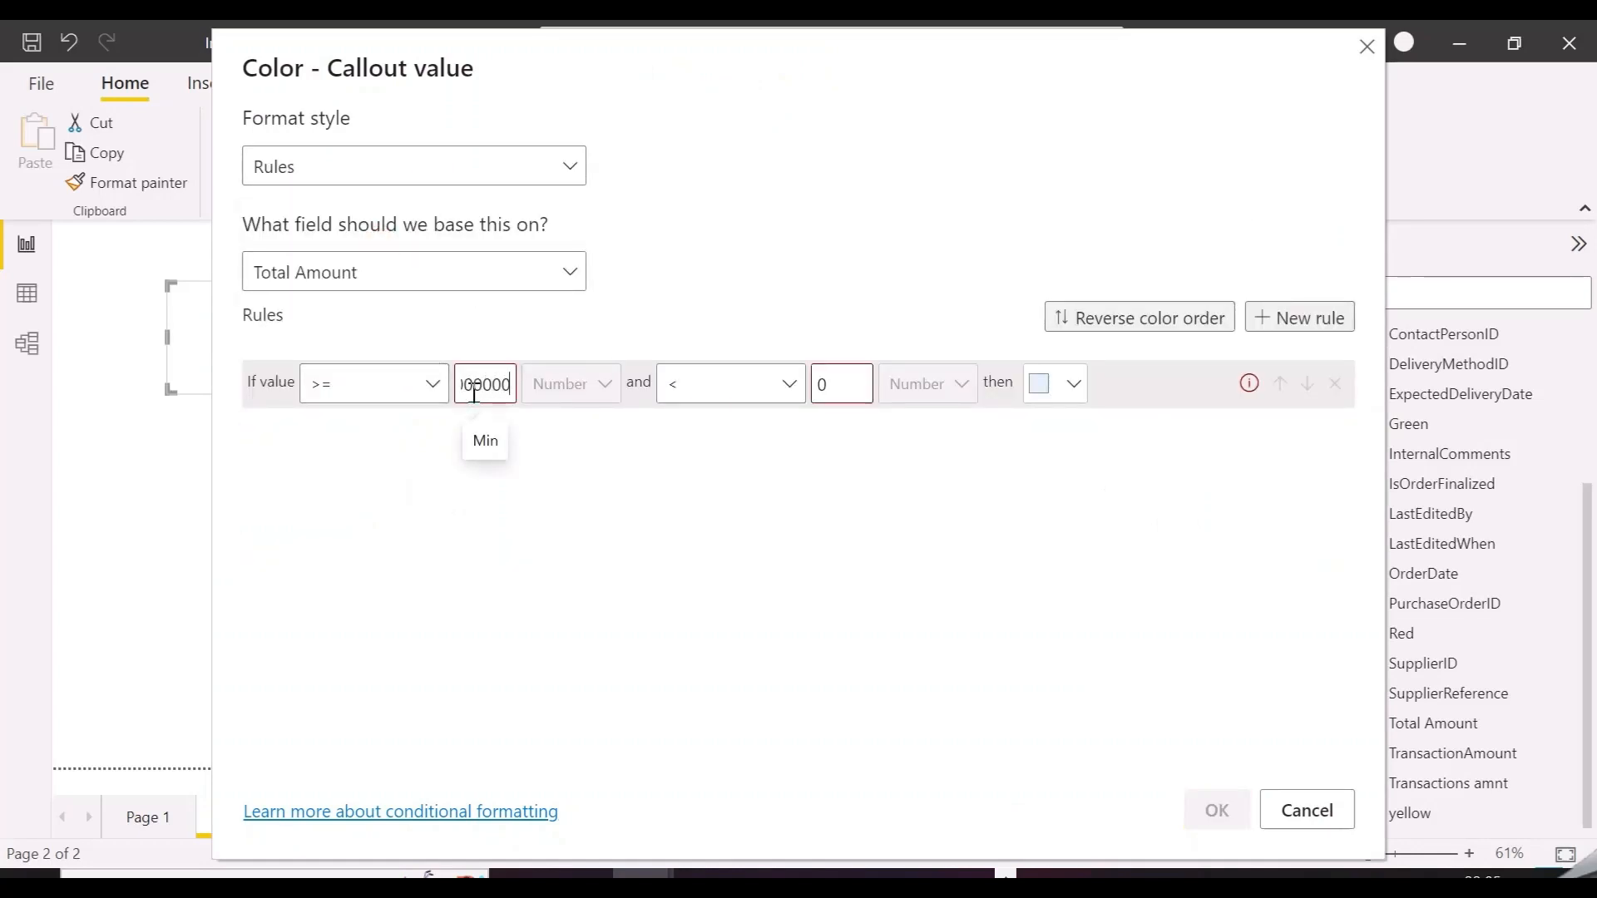
{"action": "double_click", "coordinate": [860, 384]}
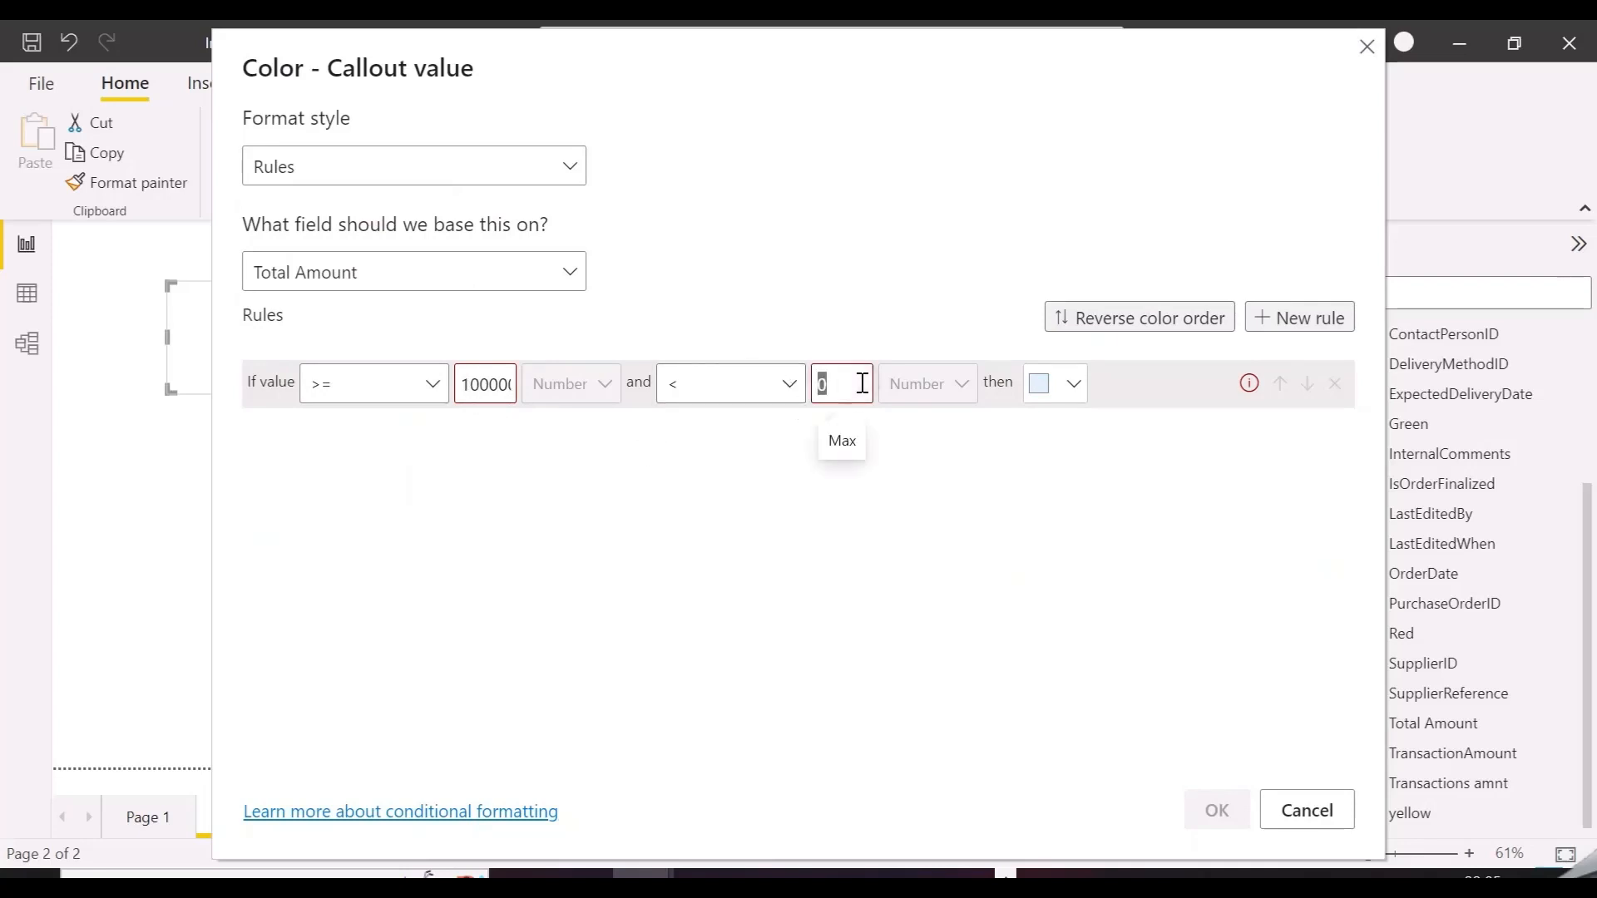
{"action": "type", "text": "500000"}
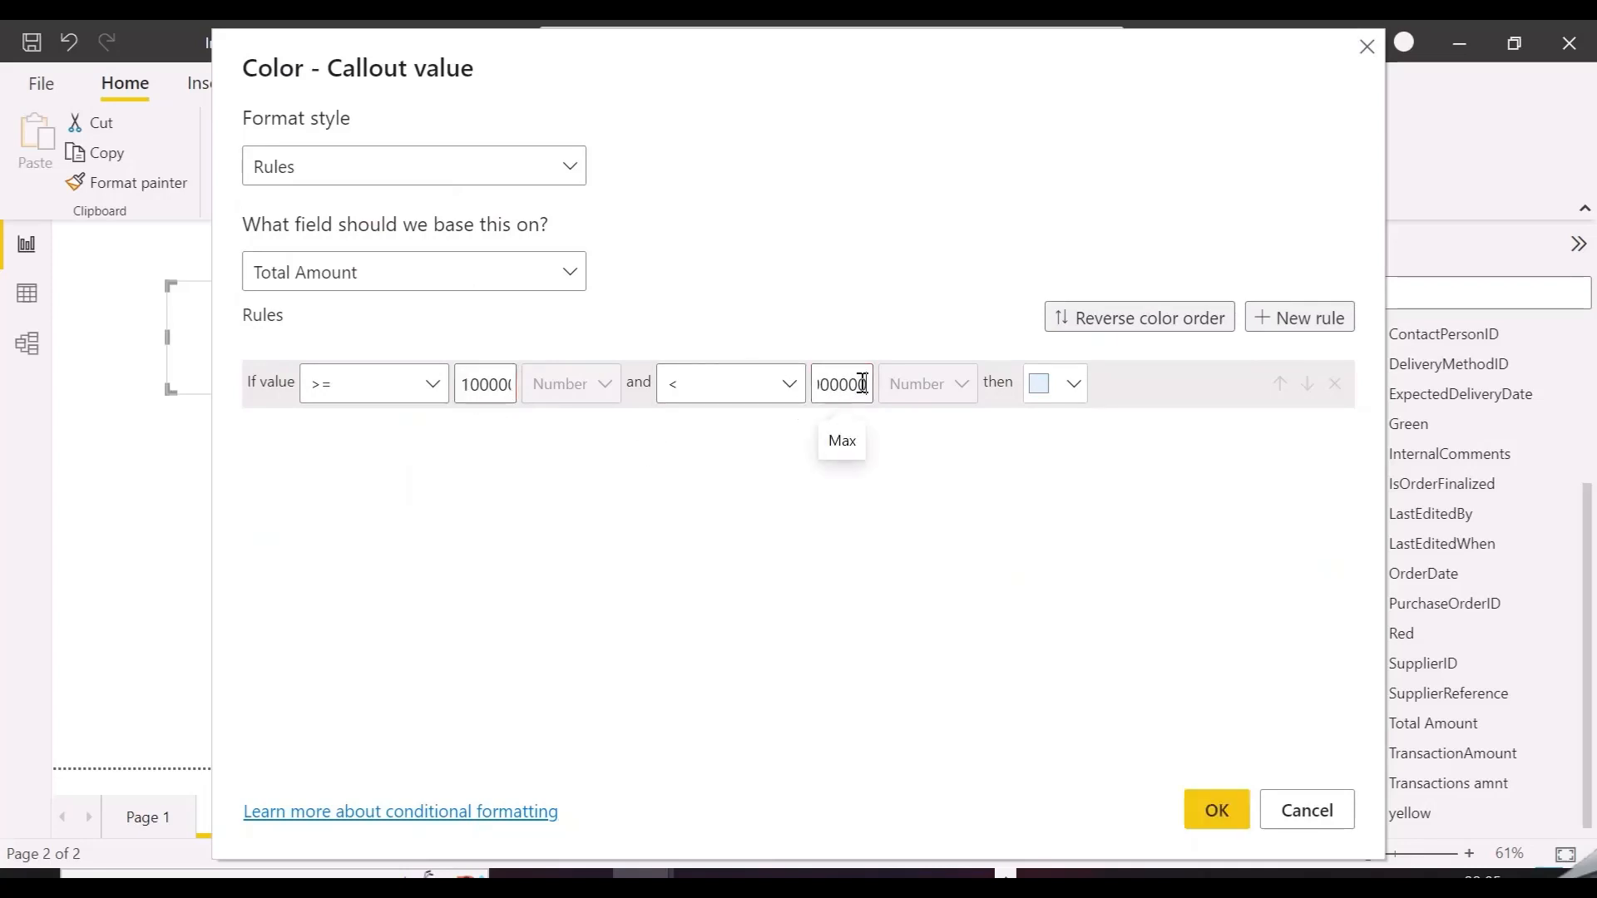
{"action": "left_click", "coordinate": [1072, 385]}
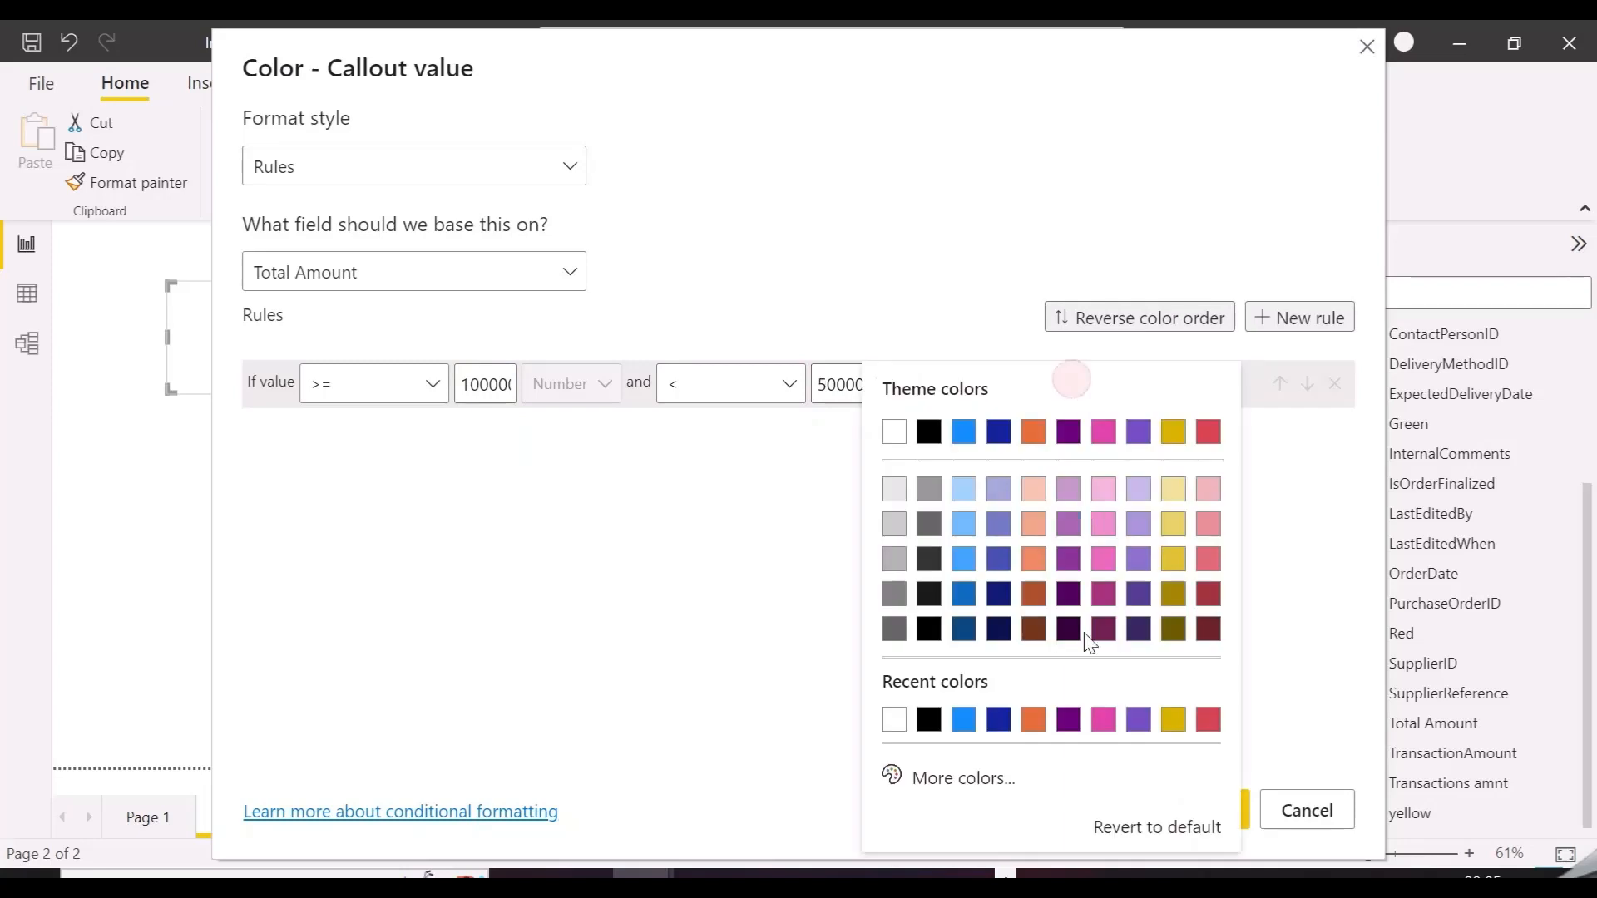
{"action": "left_click", "coordinate": [987, 778]}
{"action": "left_click", "coordinate": [989, 683]}
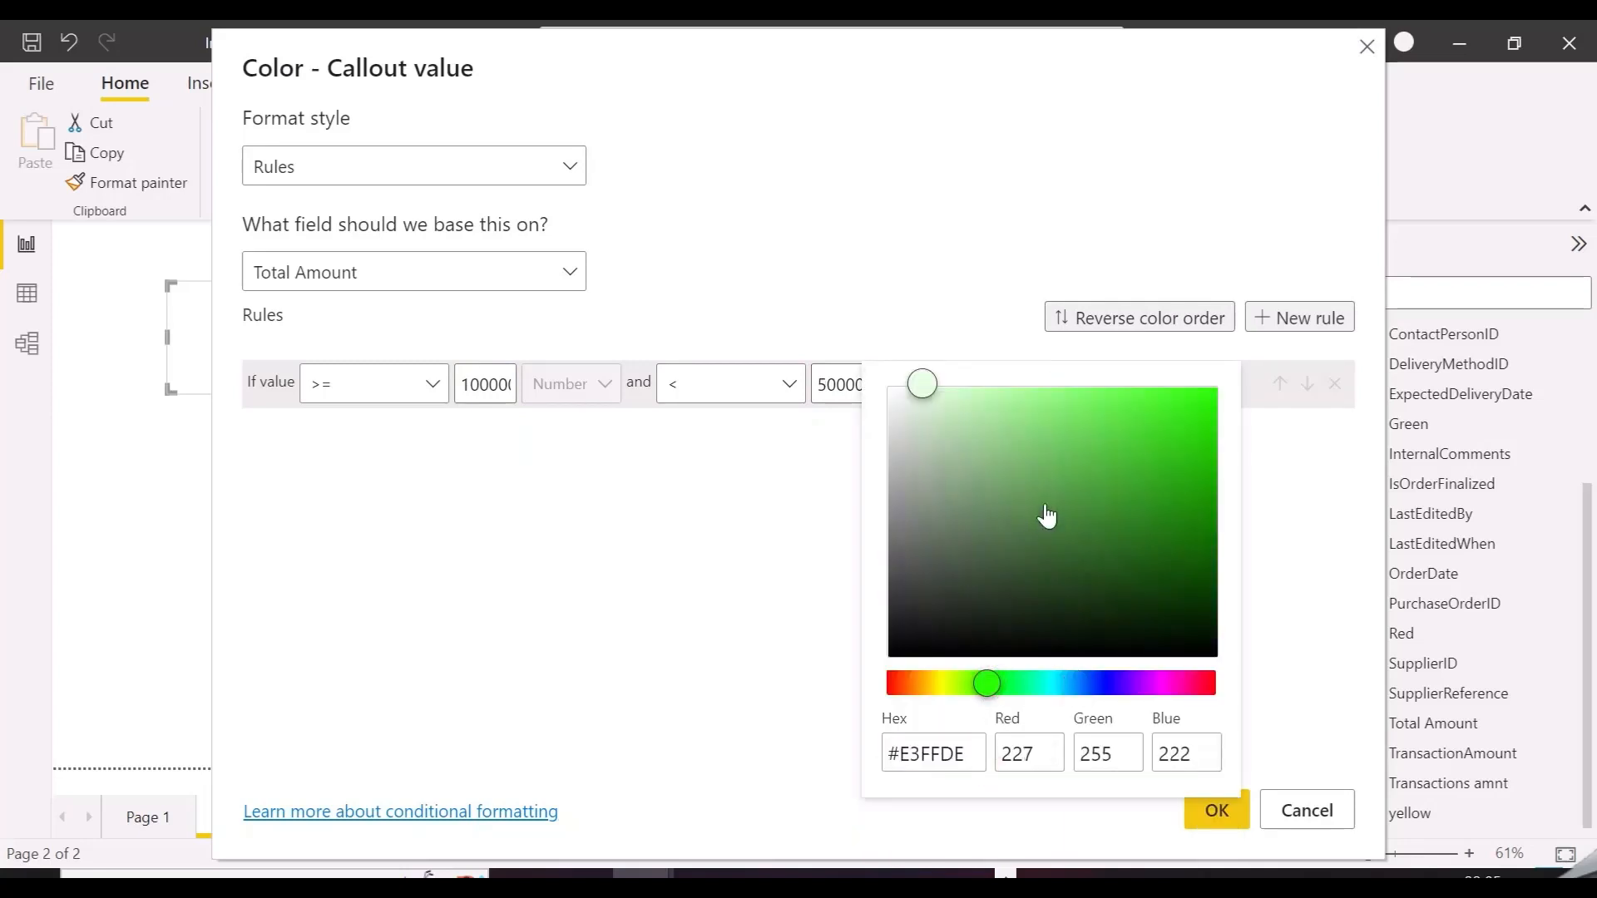
{"action": "left_click", "coordinate": [1065, 454]}
{"action": "left_click", "coordinate": [724, 613]}
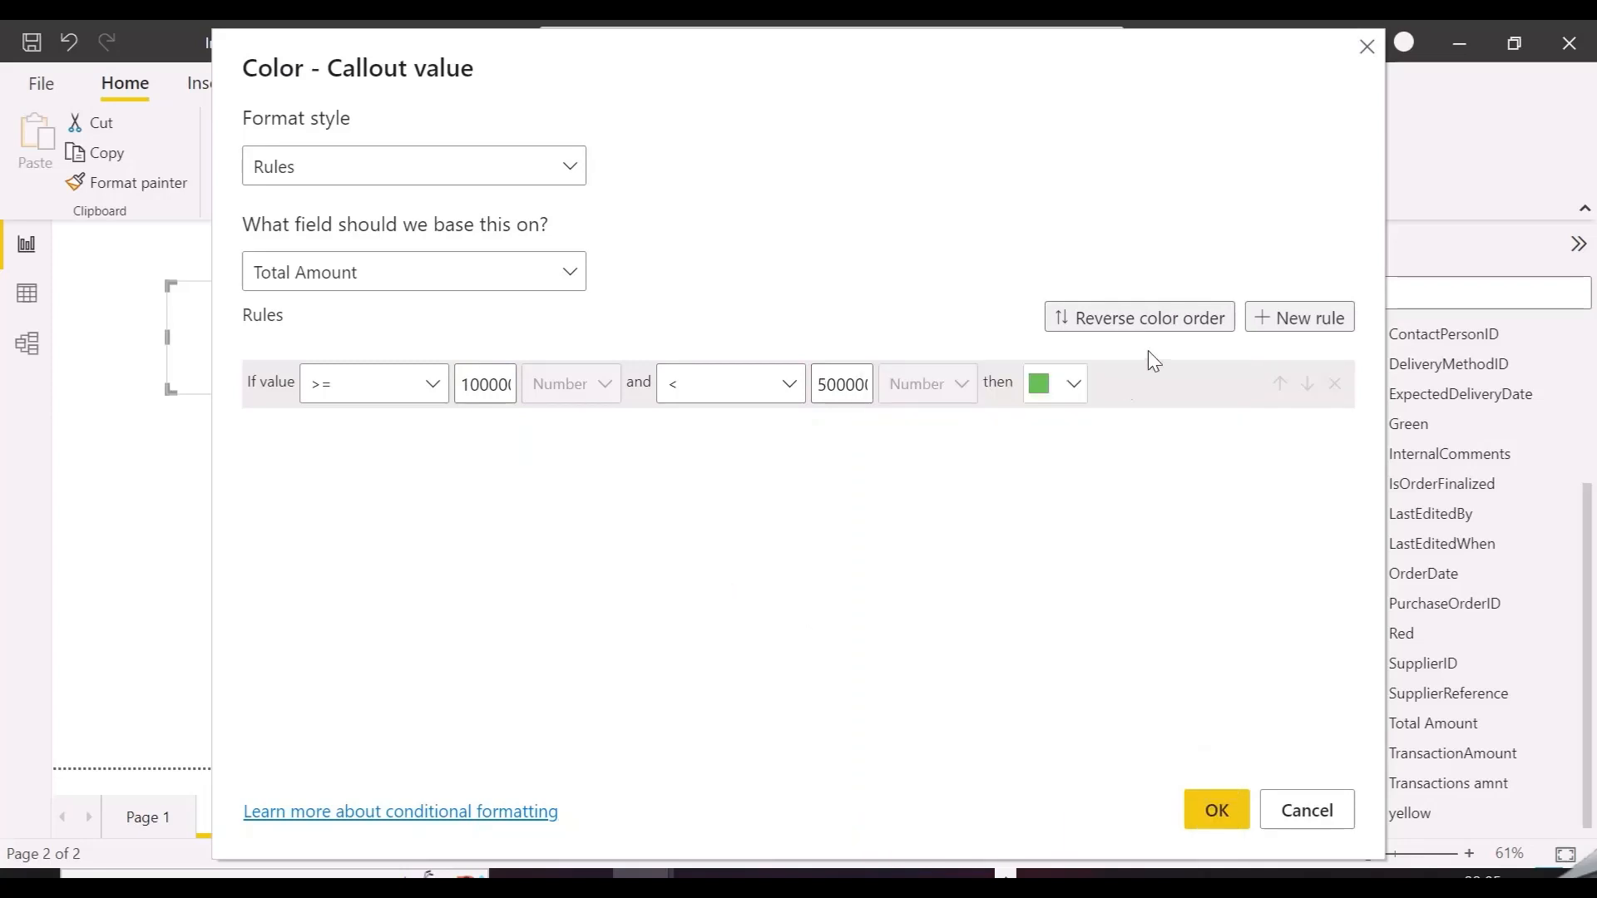
- Add a second color rule for values from 500000 to below 1000000, using a light yellow theme color
{"action": "left_click", "coordinate": [1285, 329]}
{"action": "left_click", "coordinate": [512, 447]}
{"action": "type", "text": "5"}
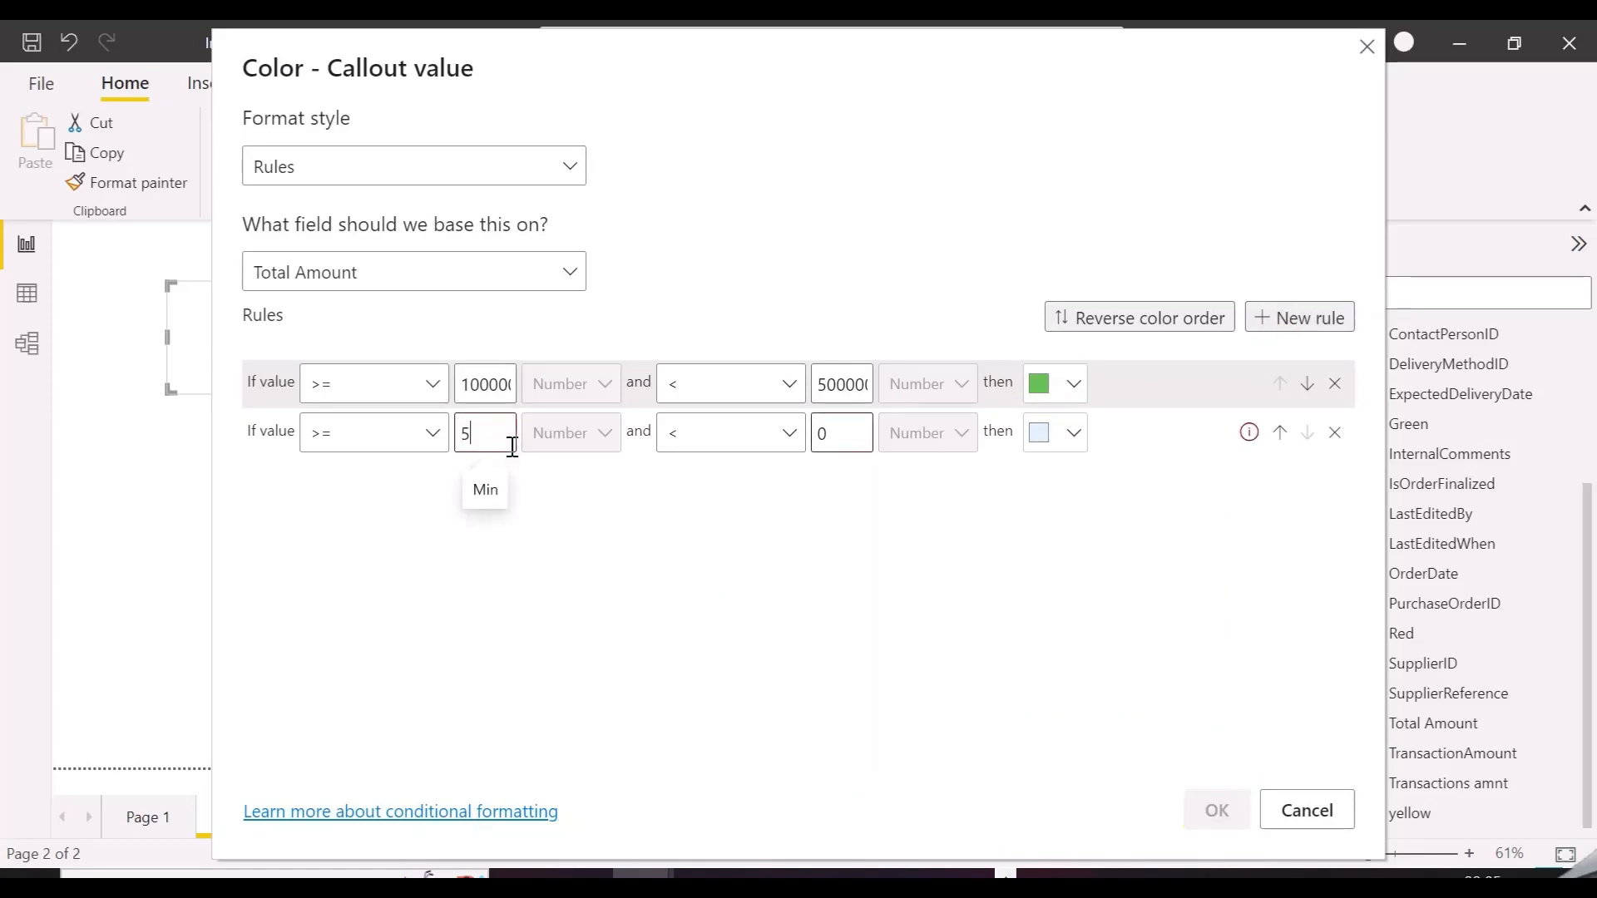
{"action": "type", "text": "00000"}
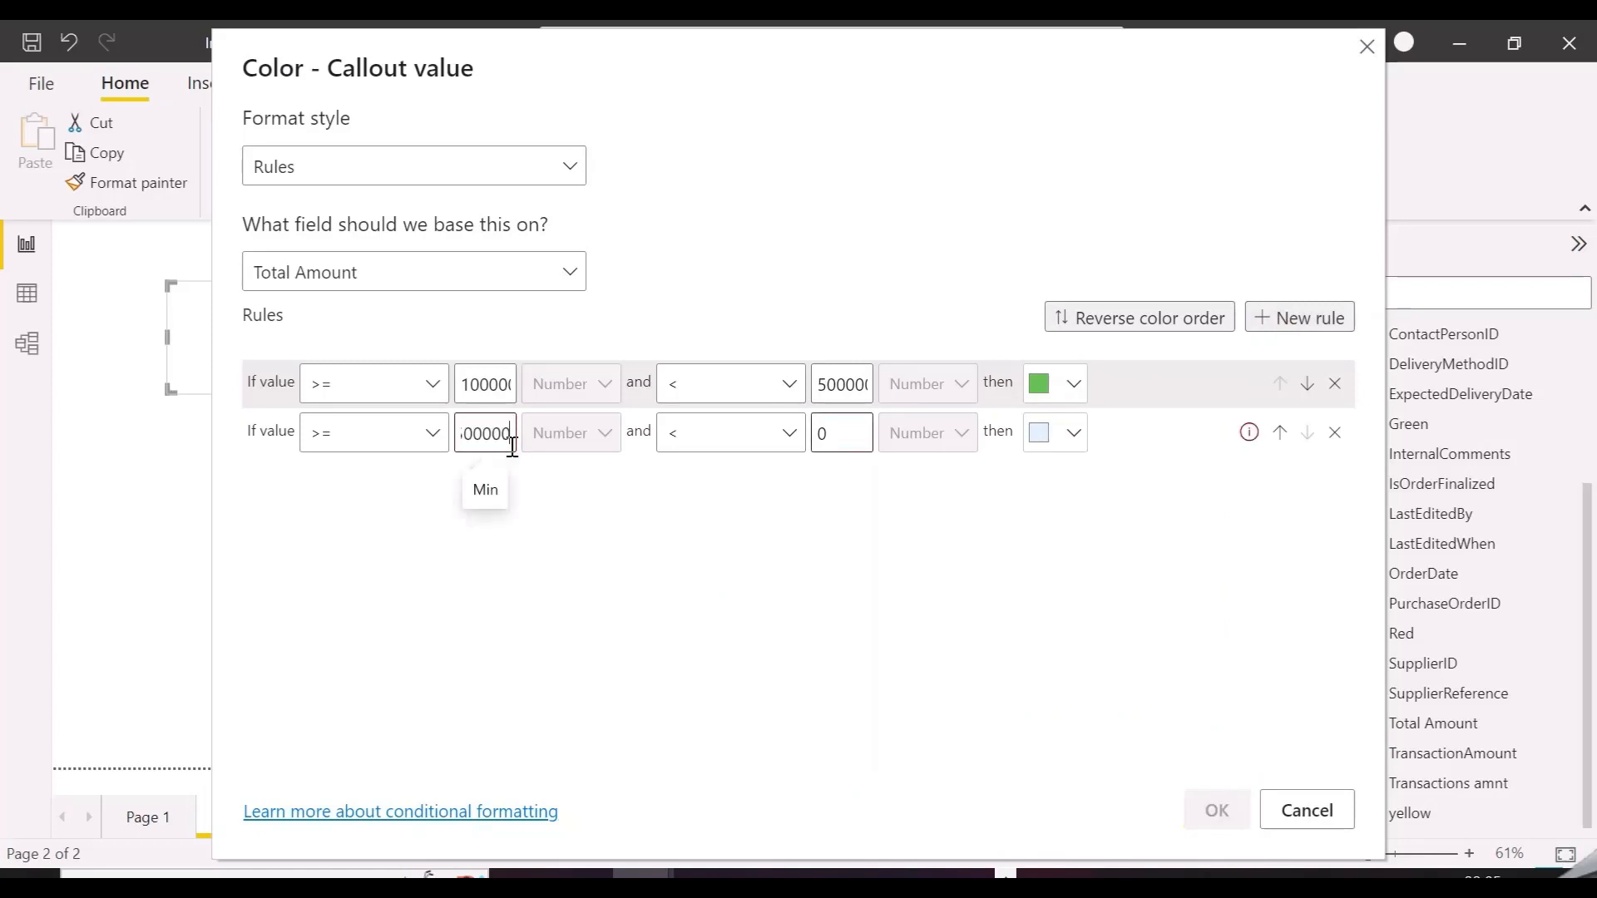
{"action": "double_click", "coordinate": [840, 426]}
{"action": "type", "text": "1000"}
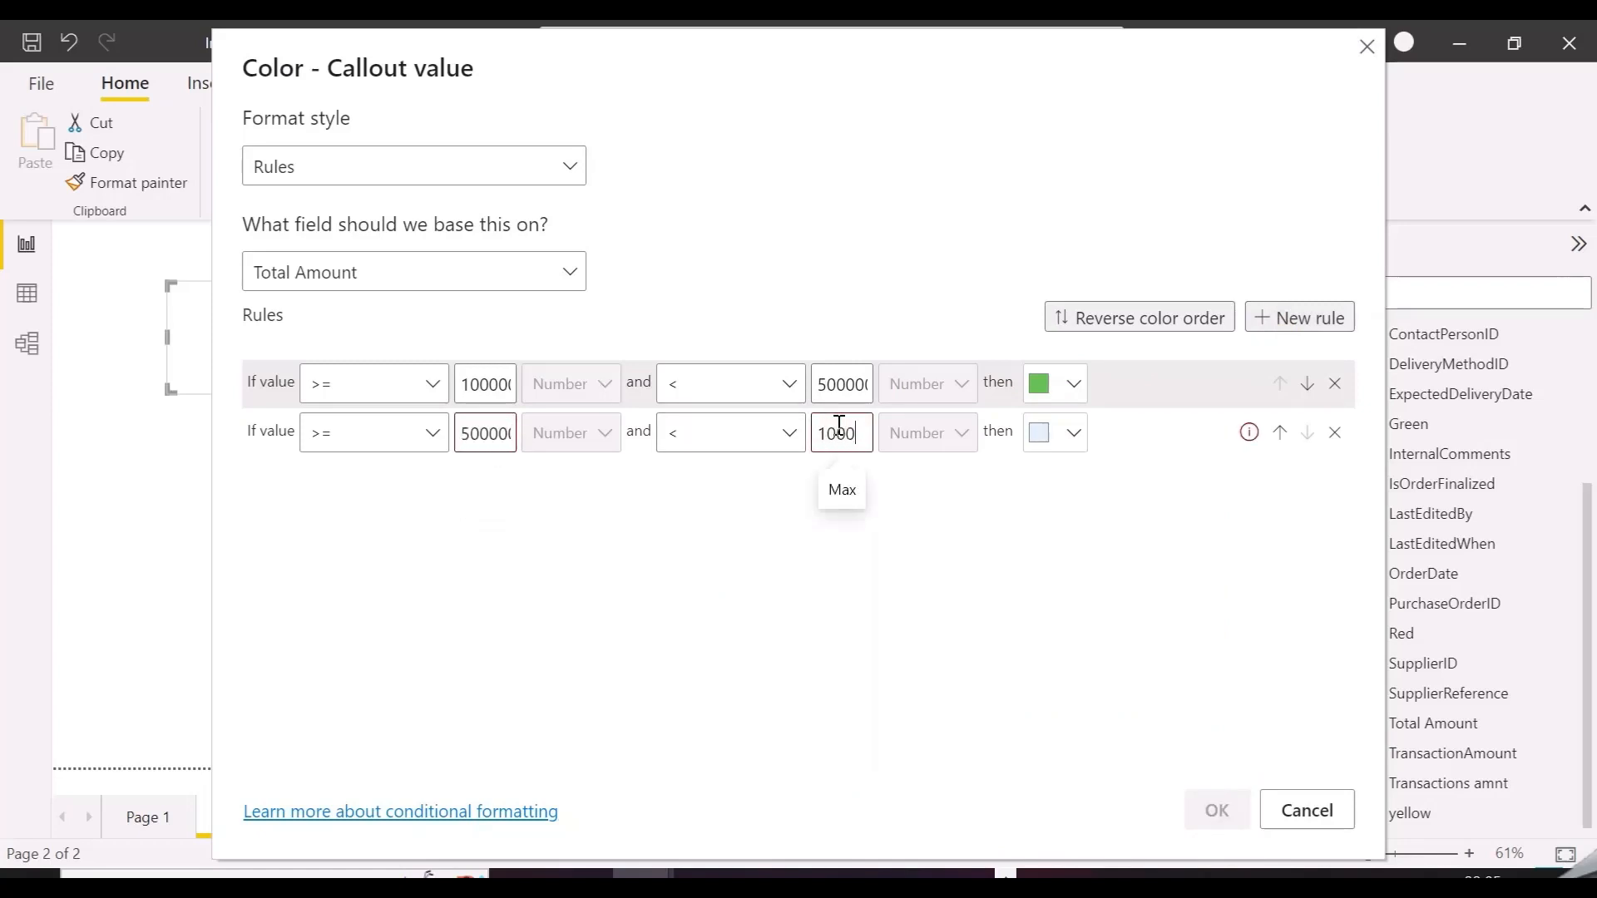
{"action": "type", "text": "000"}
{"action": "left_click", "coordinate": [1074, 432]}
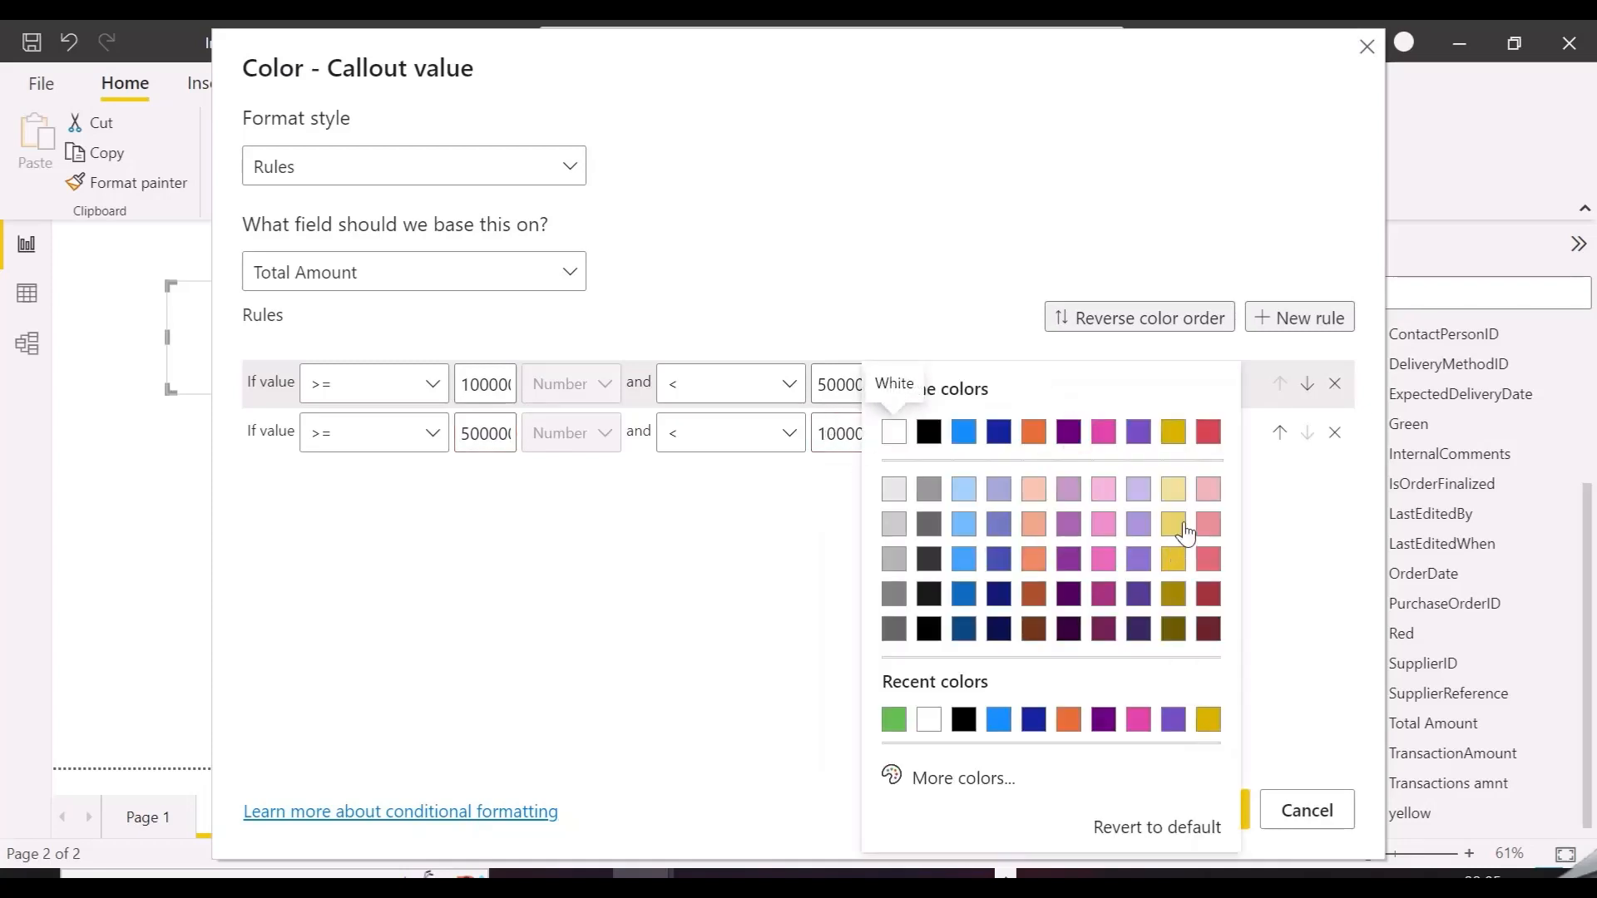
{"action": "left_click", "coordinate": [1173, 524]}
- Add a third color rule in red from a large negative minimum to below 500000, and apply the rules
{"action": "left_click", "coordinate": [1299, 320]}
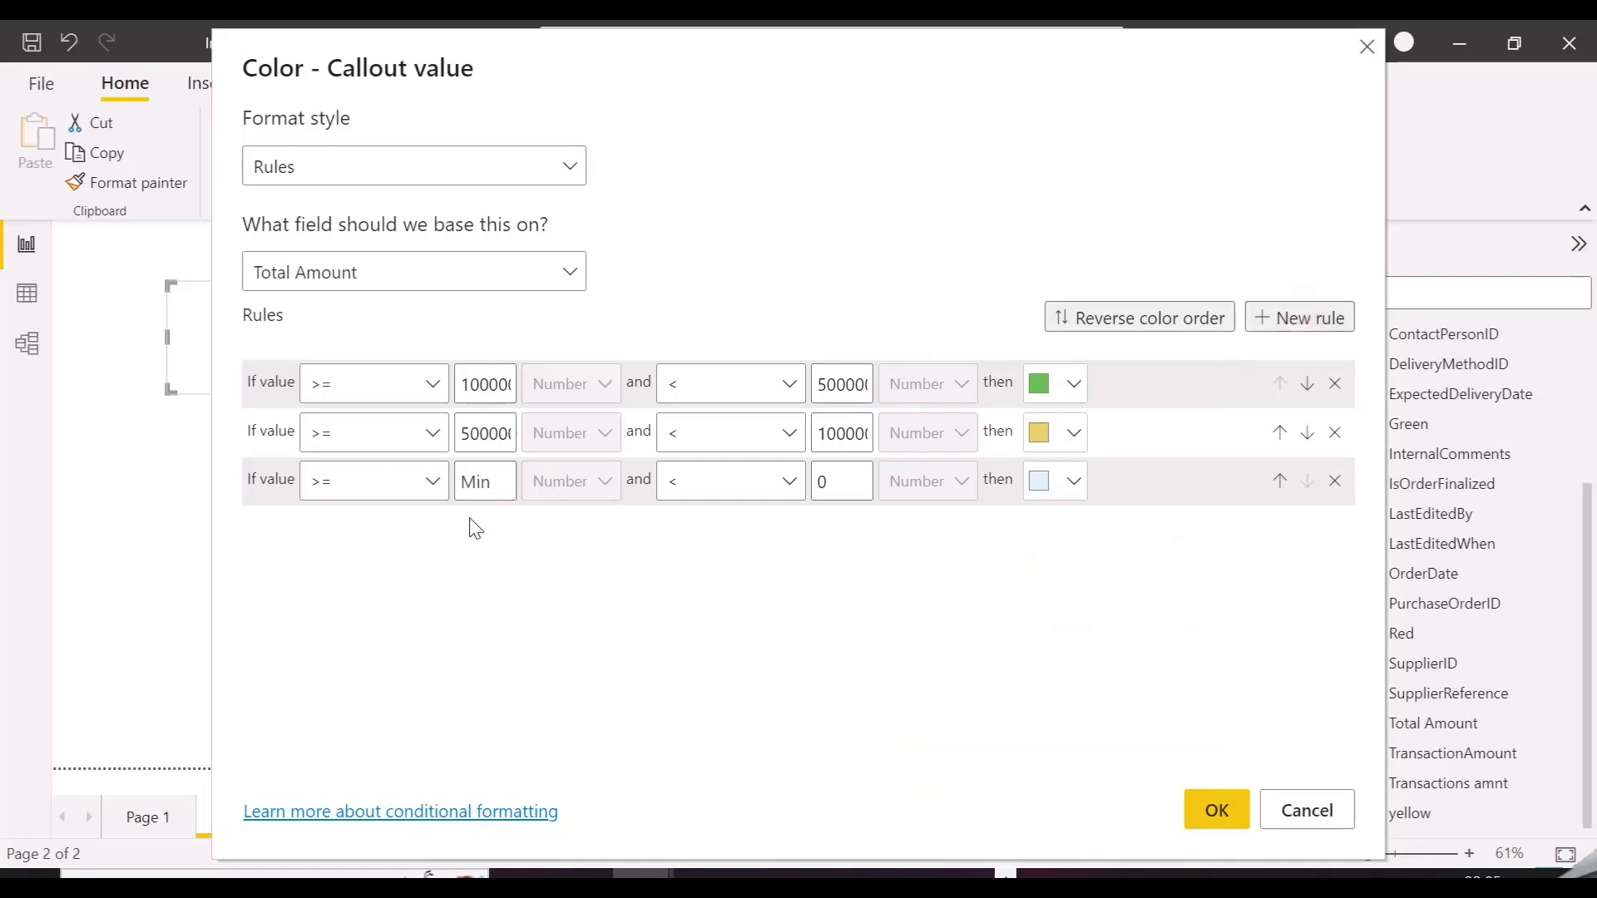
{"action": "left_click", "coordinate": [475, 482]}
{"action": "type", "text": "-100000"}
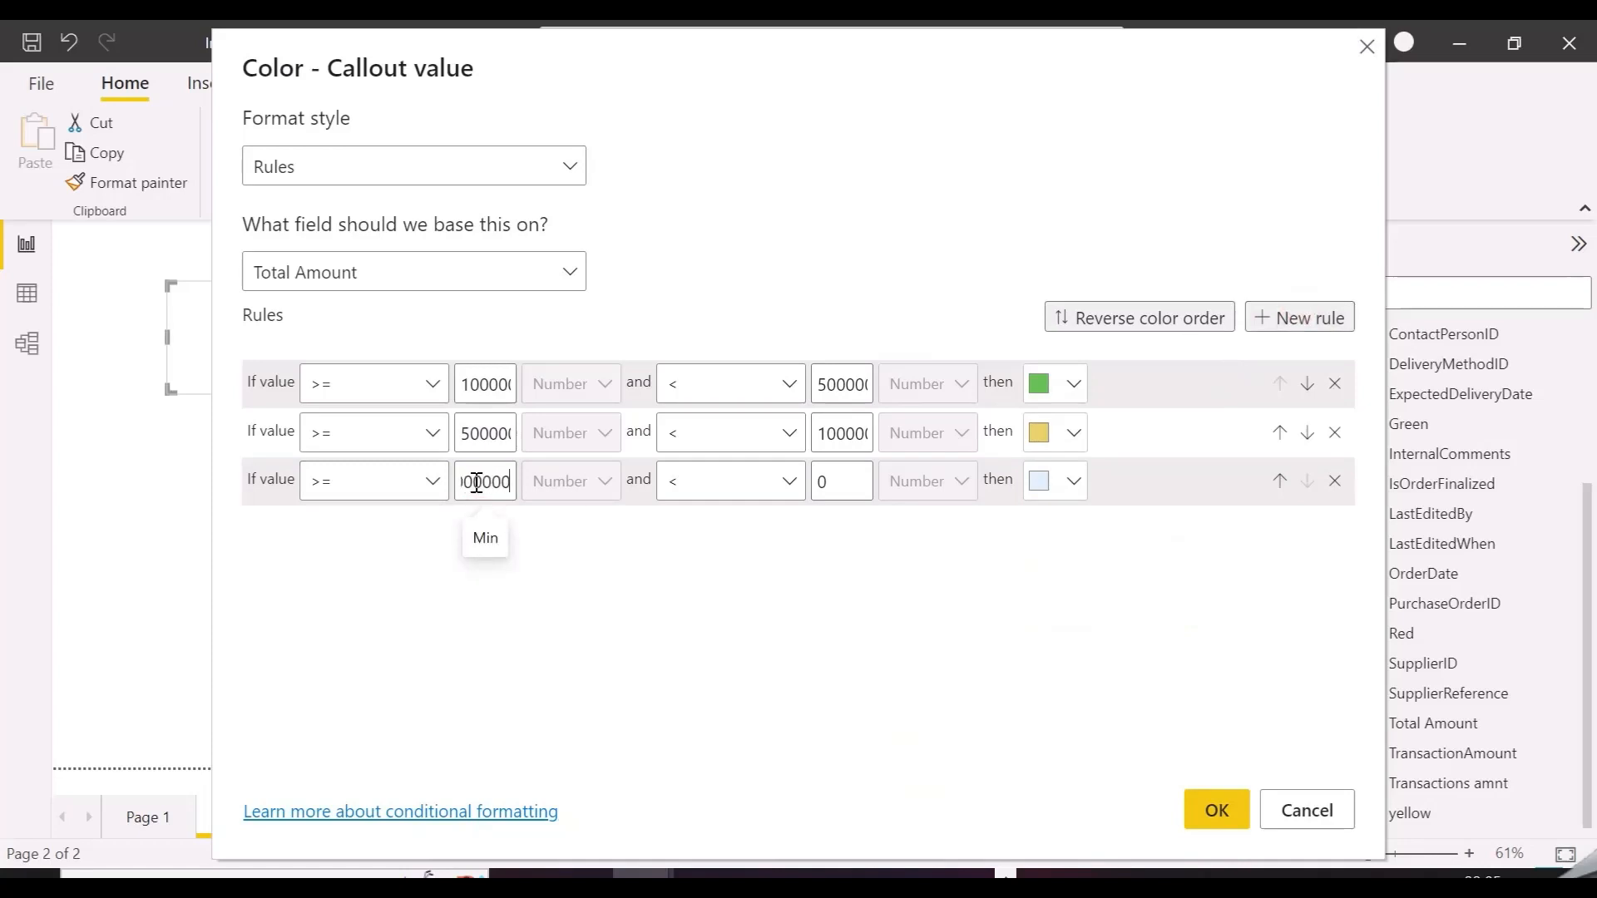
{"action": "left_click", "coordinate": [821, 480]}
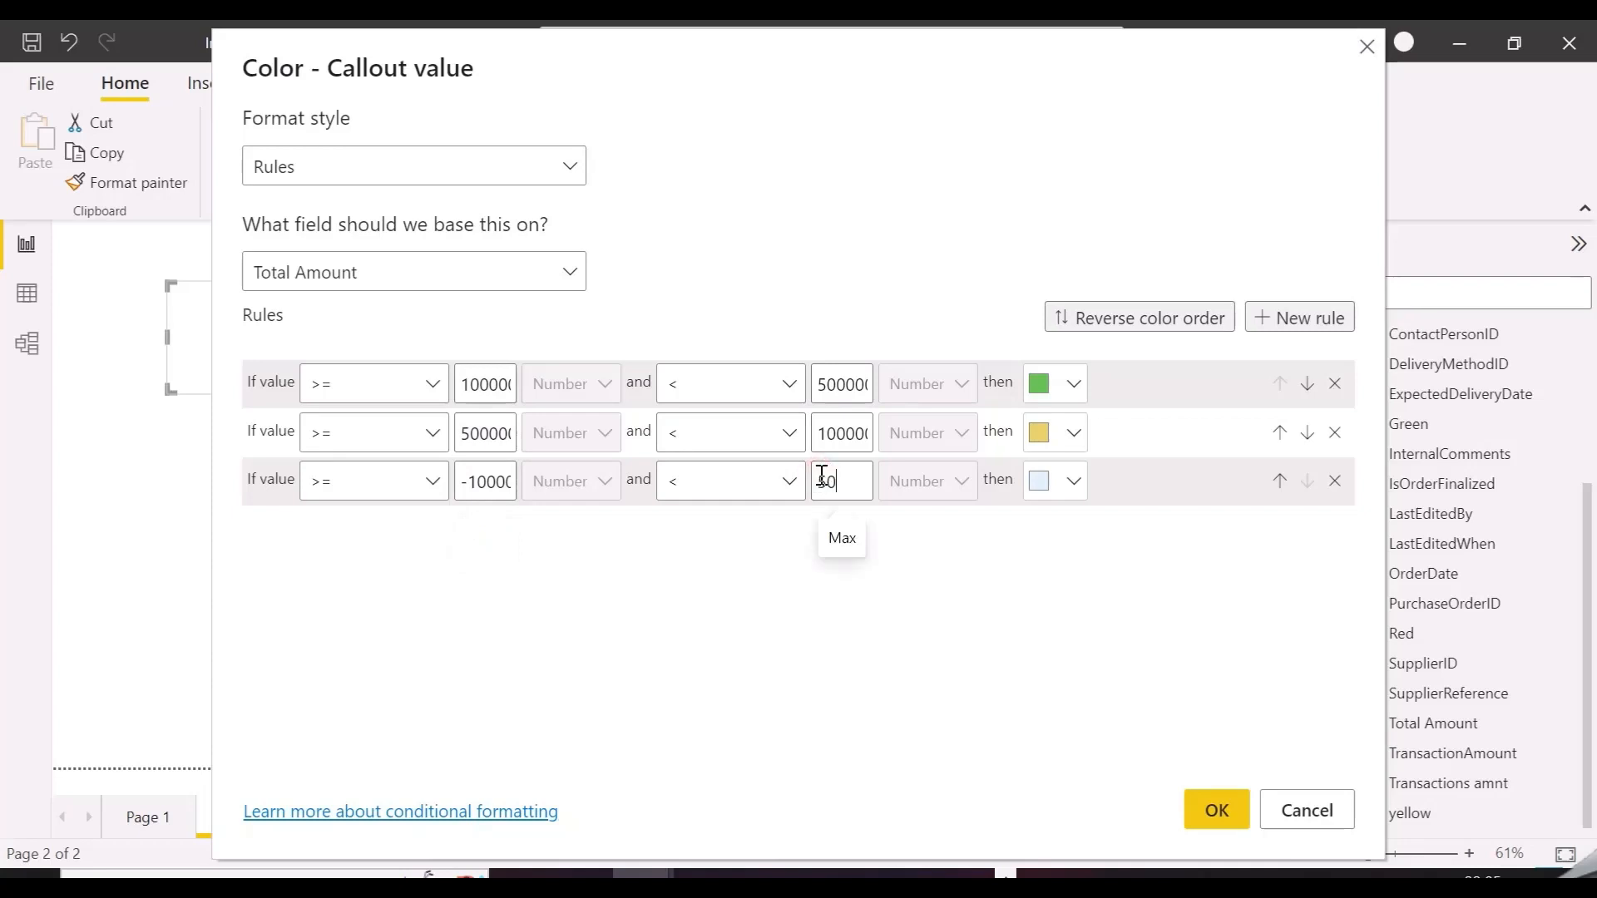
{"action": "type", "text": "50000"}
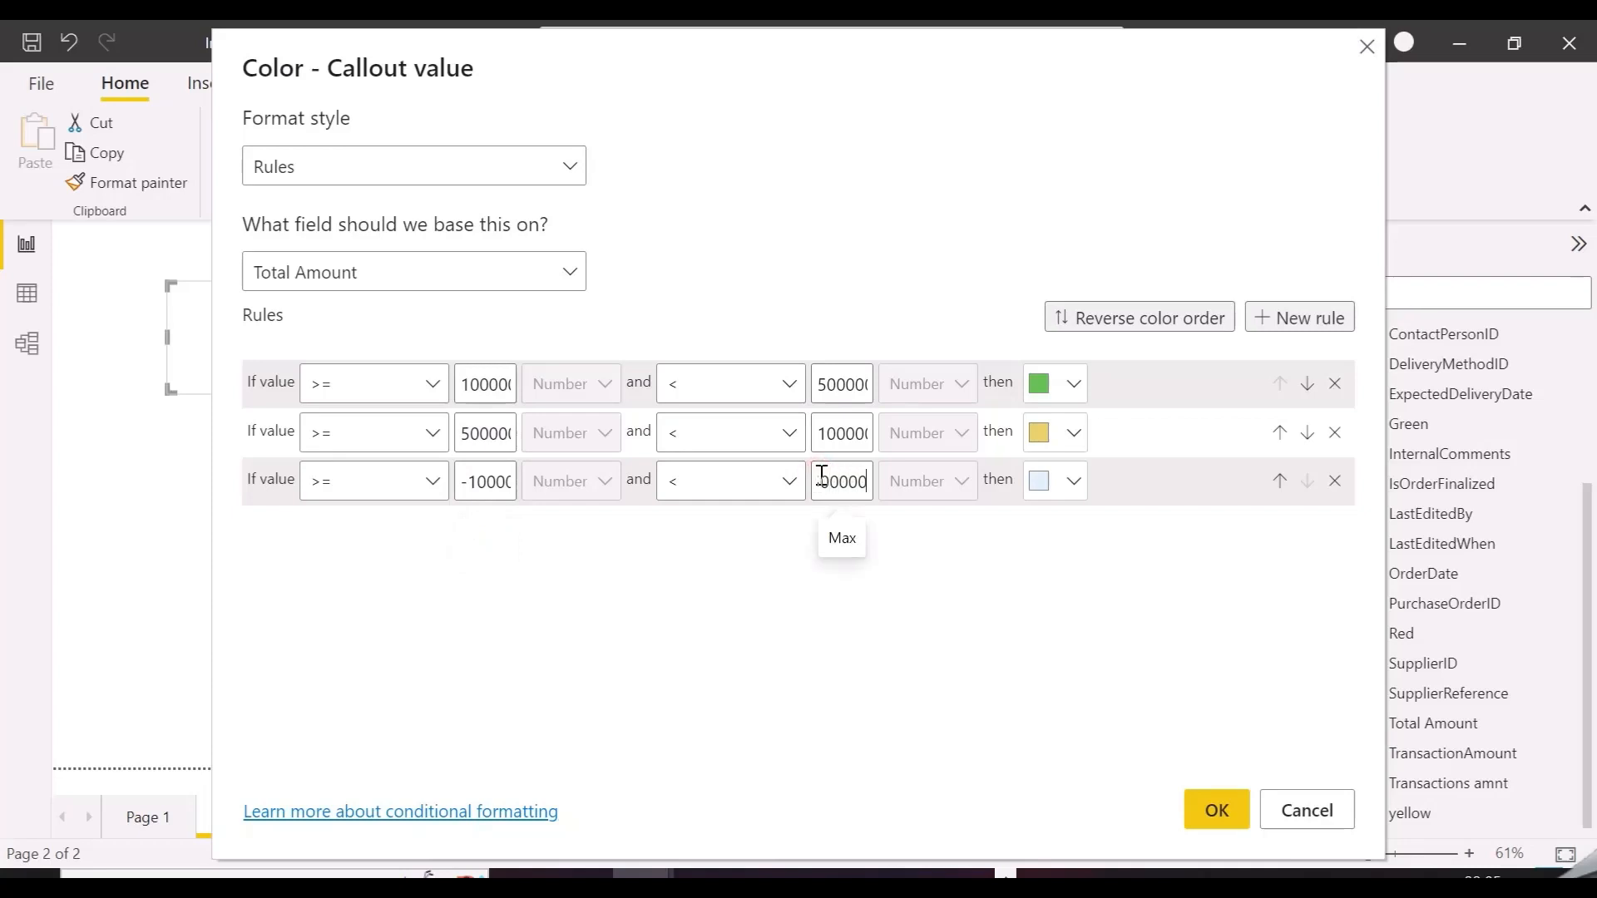
{"action": "left_click", "coordinate": [1072, 483]}
{"action": "left_click", "coordinate": [1208, 101]}
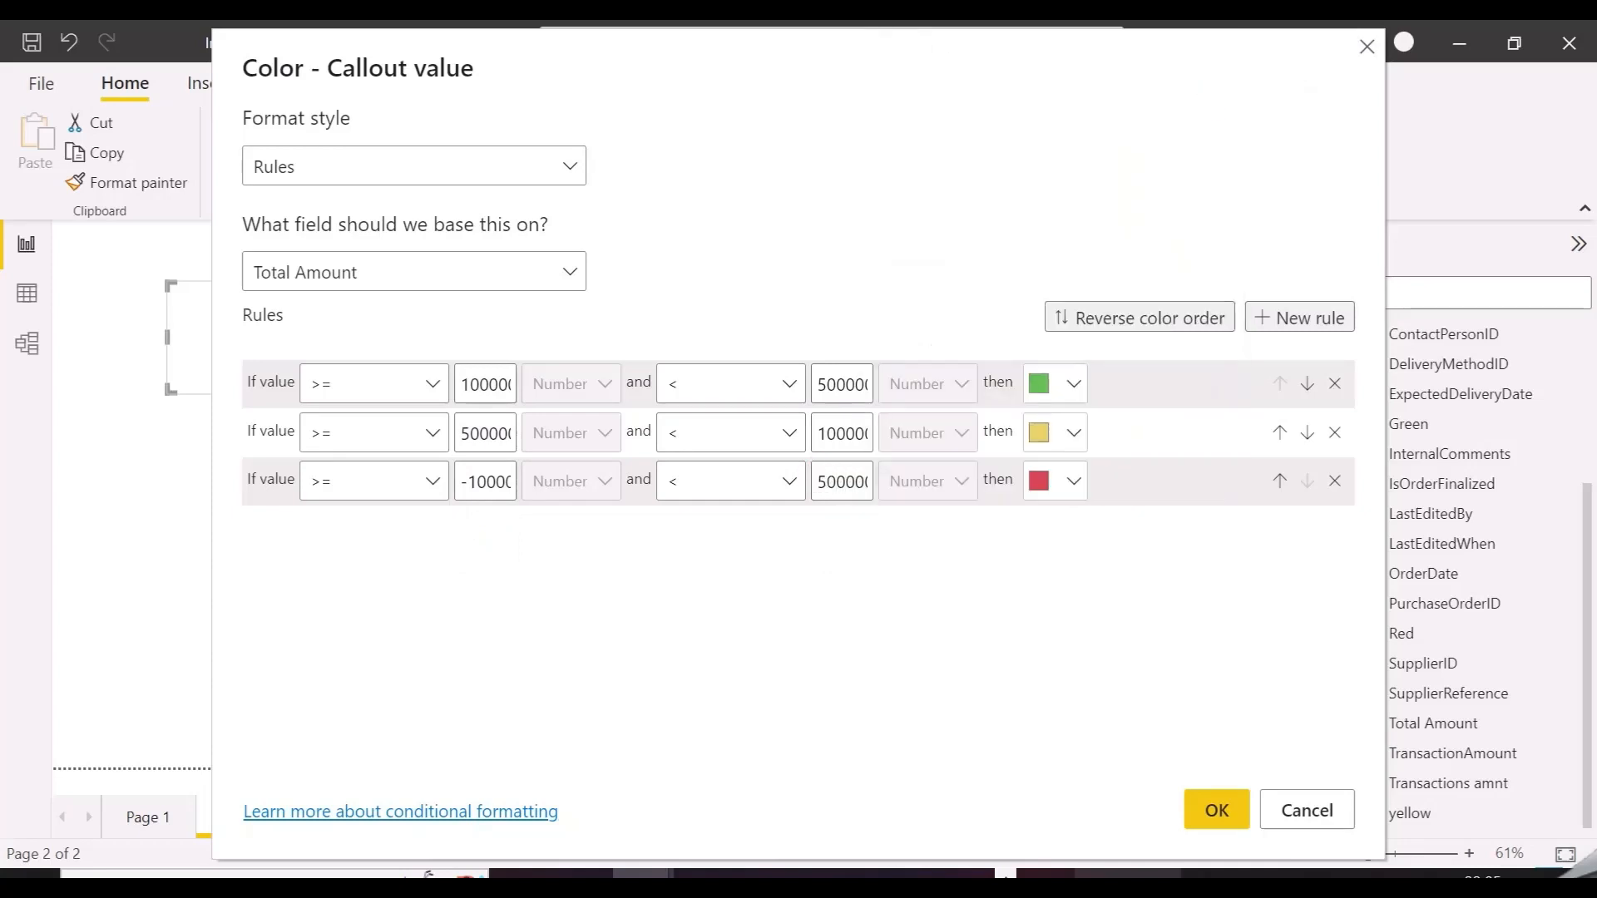
{"action": "left_click", "coordinate": [1216, 810]}
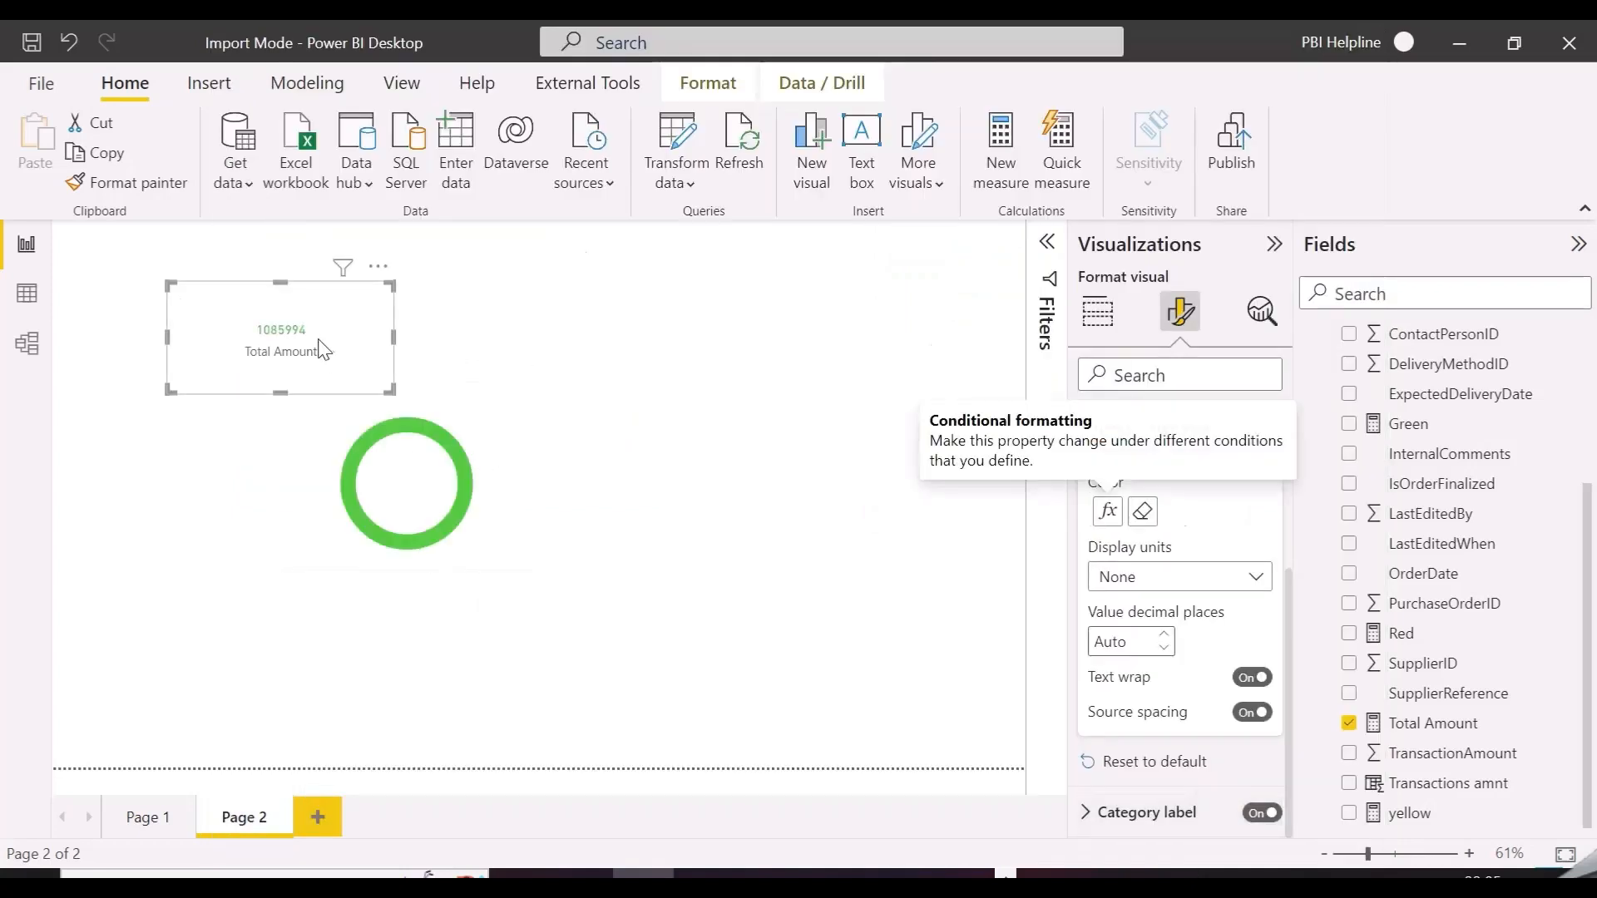
- Shrink the Total Amount card to fit closely around its text and turn off its background
{"action": "left_click_drag", "start_coordinate": [392, 389], "coordinate": [271, 330]}
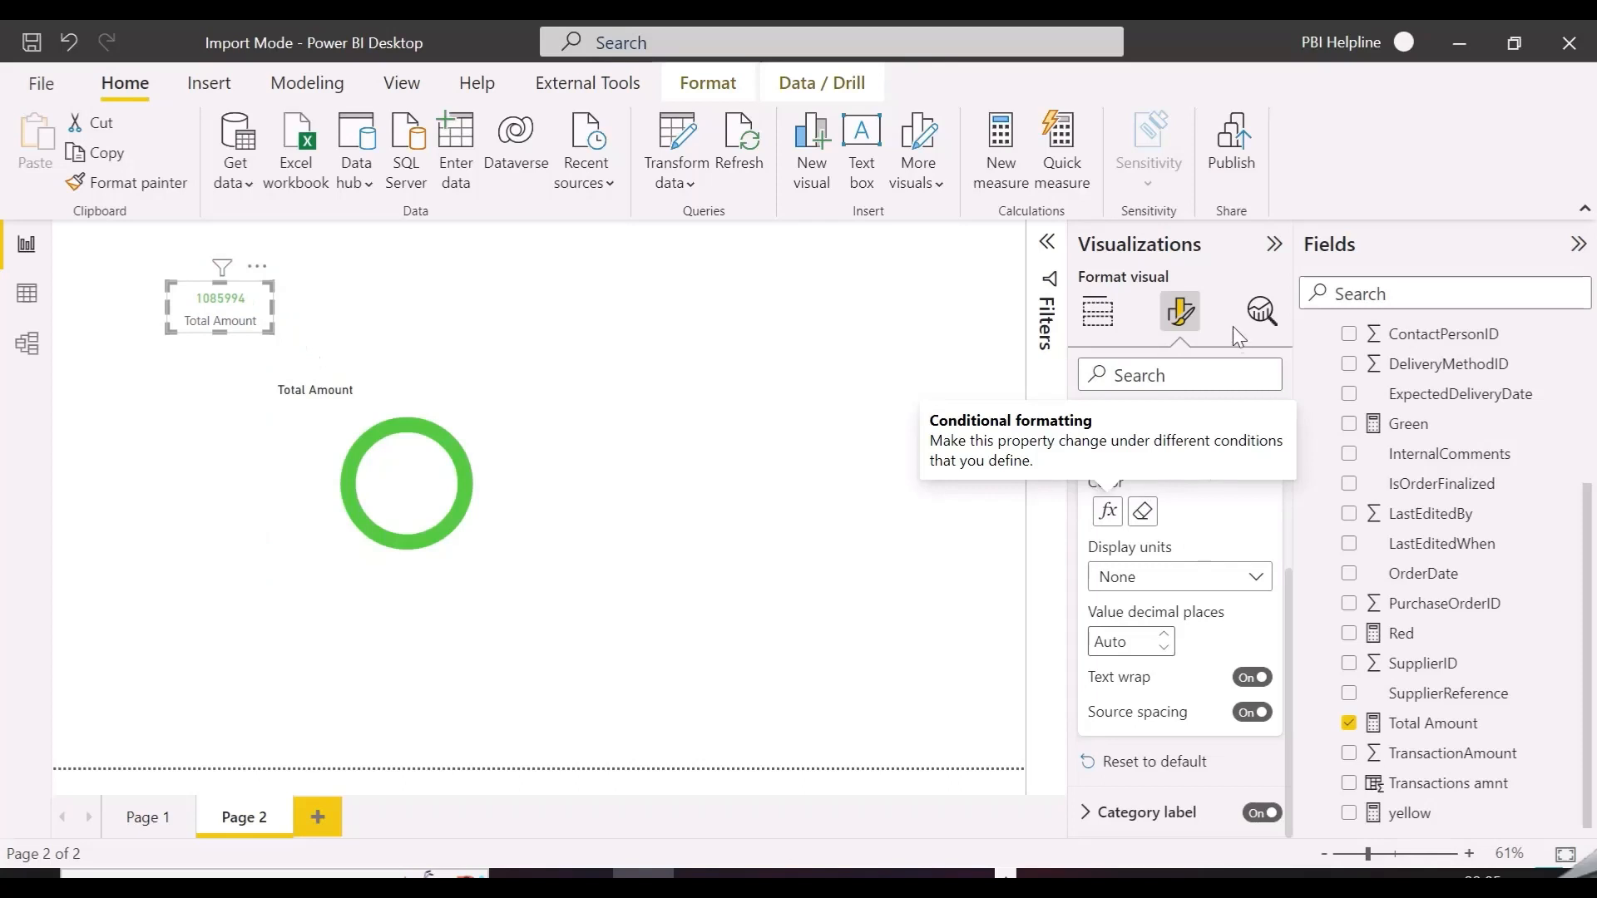
{"action": "left_click", "coordinate": [1097, 331]}
{"action": "left_click", "coordinate": [1180, 312]}
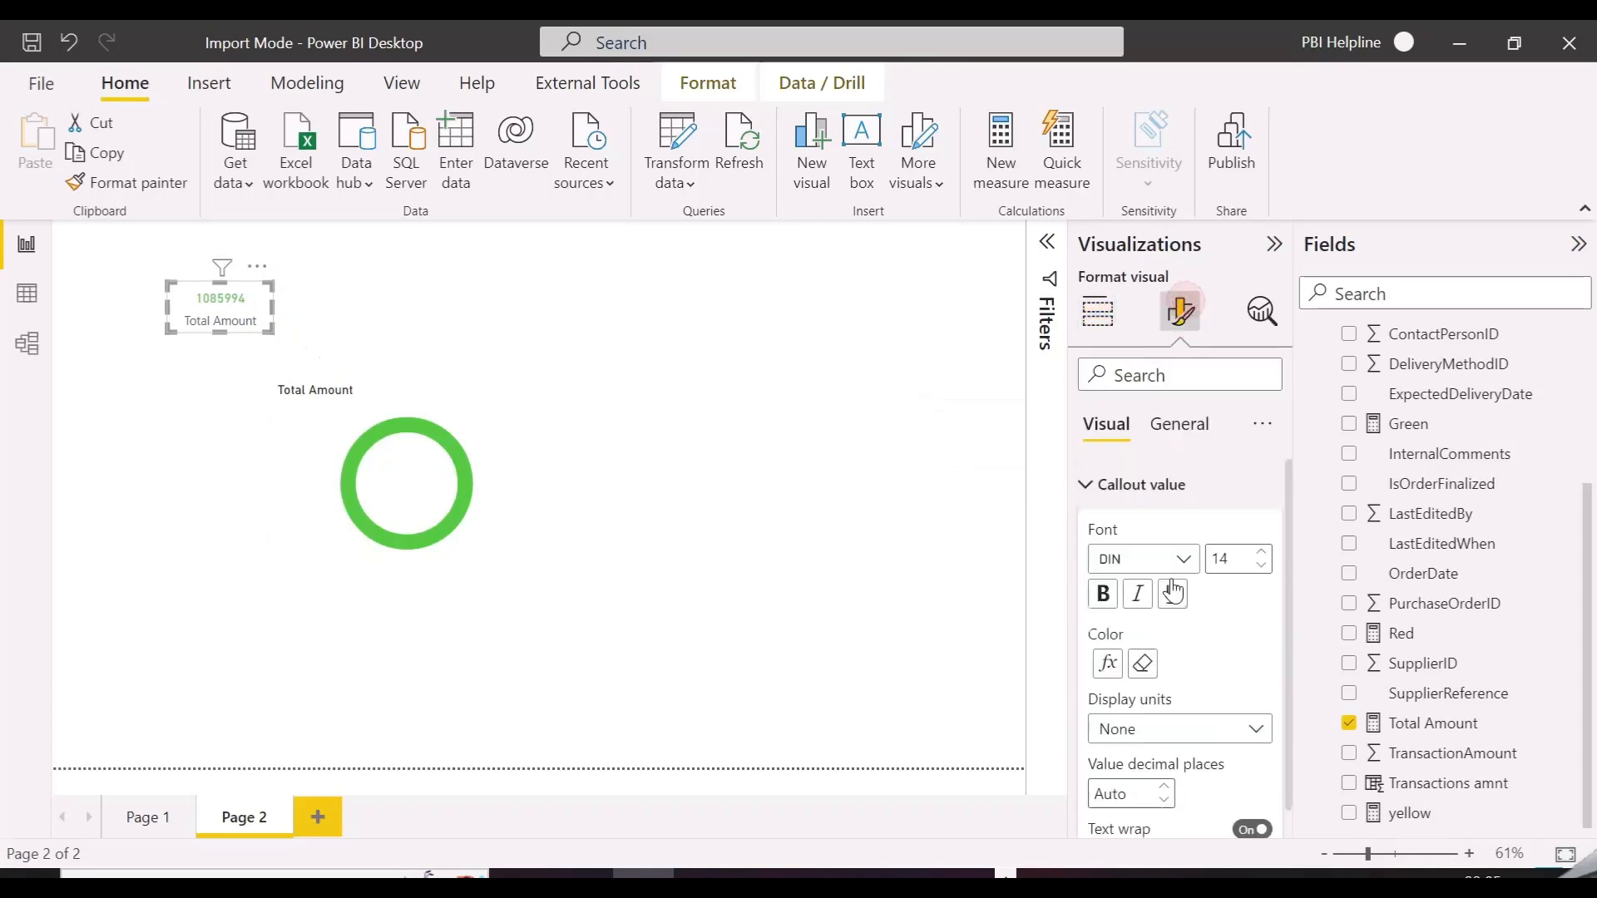
{"action": "left_click", "coordinate": [1178, 425]}
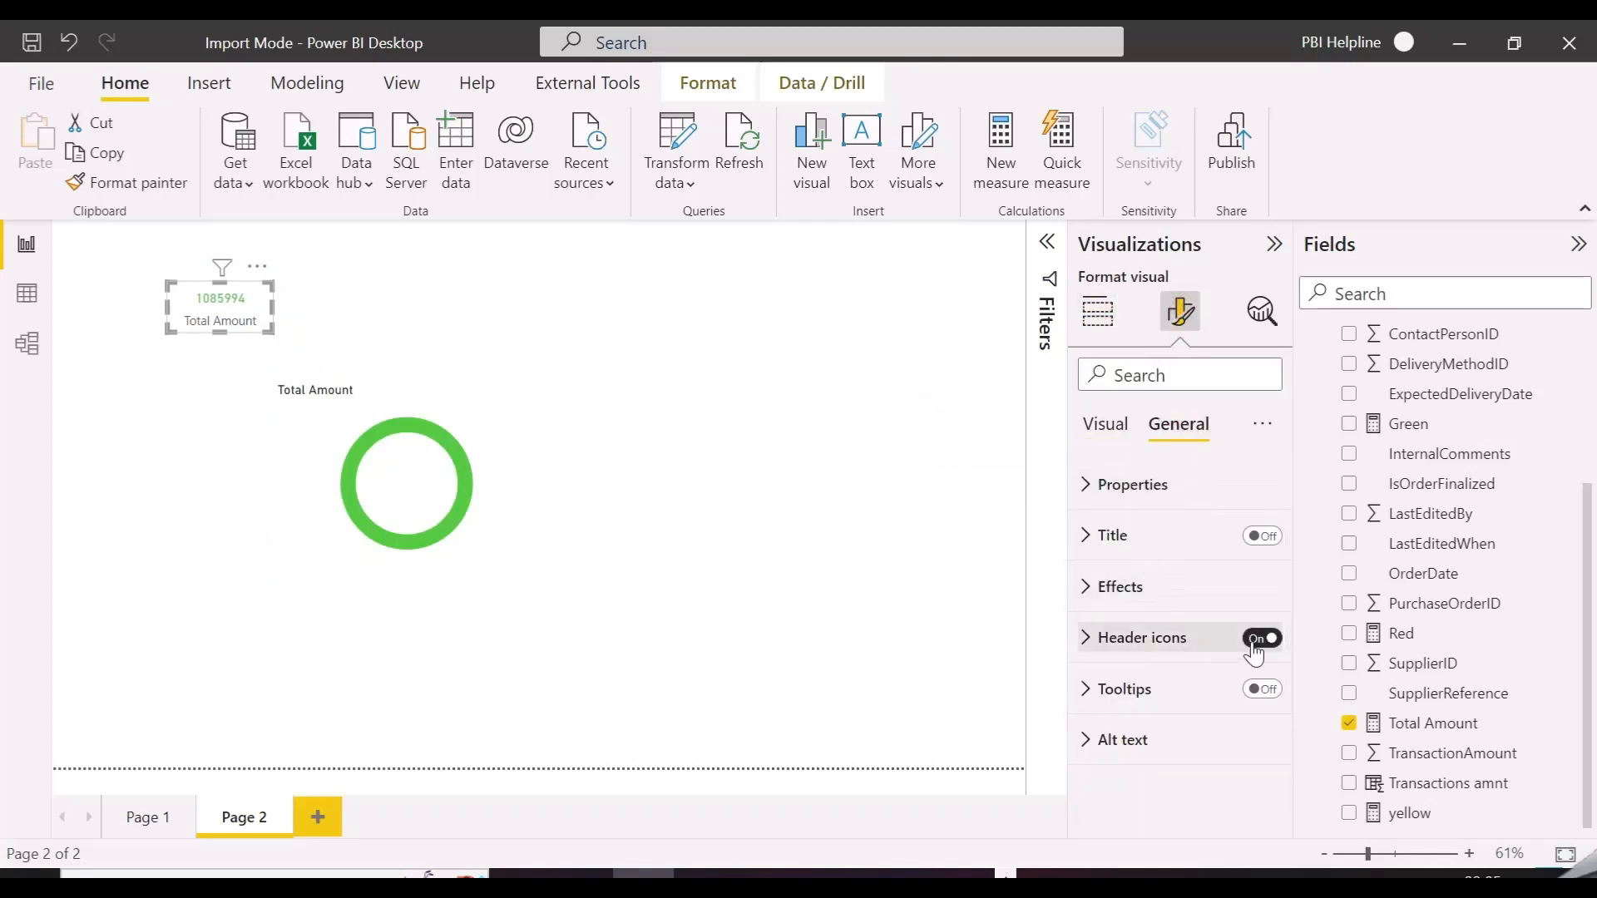
{"action": "left_click", "coordinate": [1261, 638]}
{"action": "left_click", "coordinate": [1161, 574]}
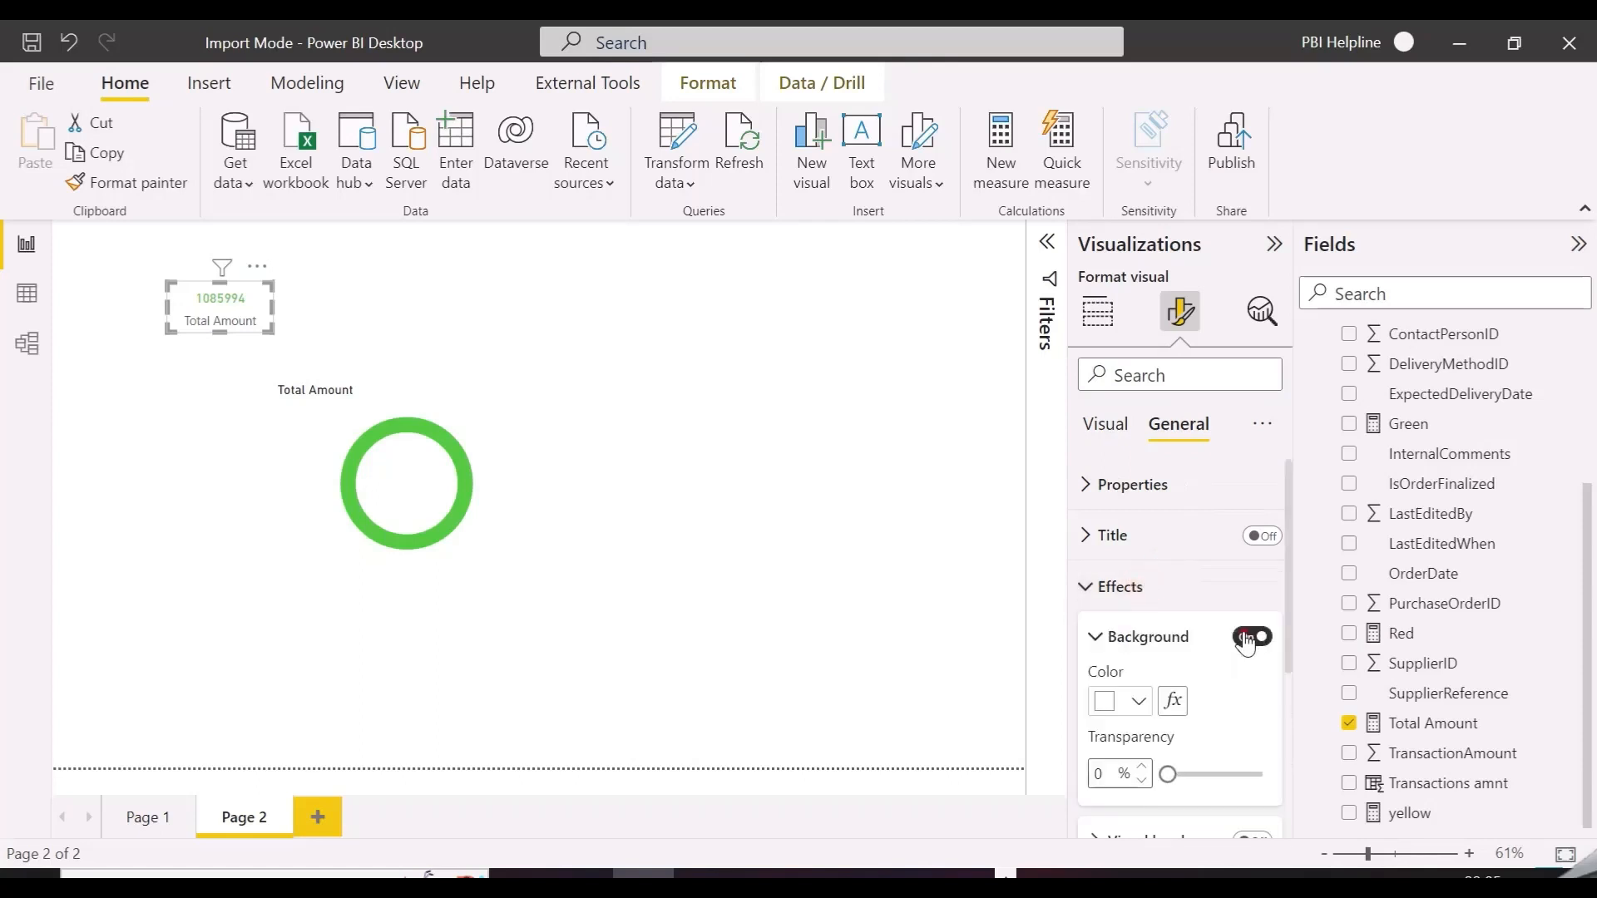
- Place the card inside the donut ring, enlarge the visuals, and center the card in the ring
{"action": "left_click_drag", "start_coordinate": [266, 274], "coordinate": [446, 446]}
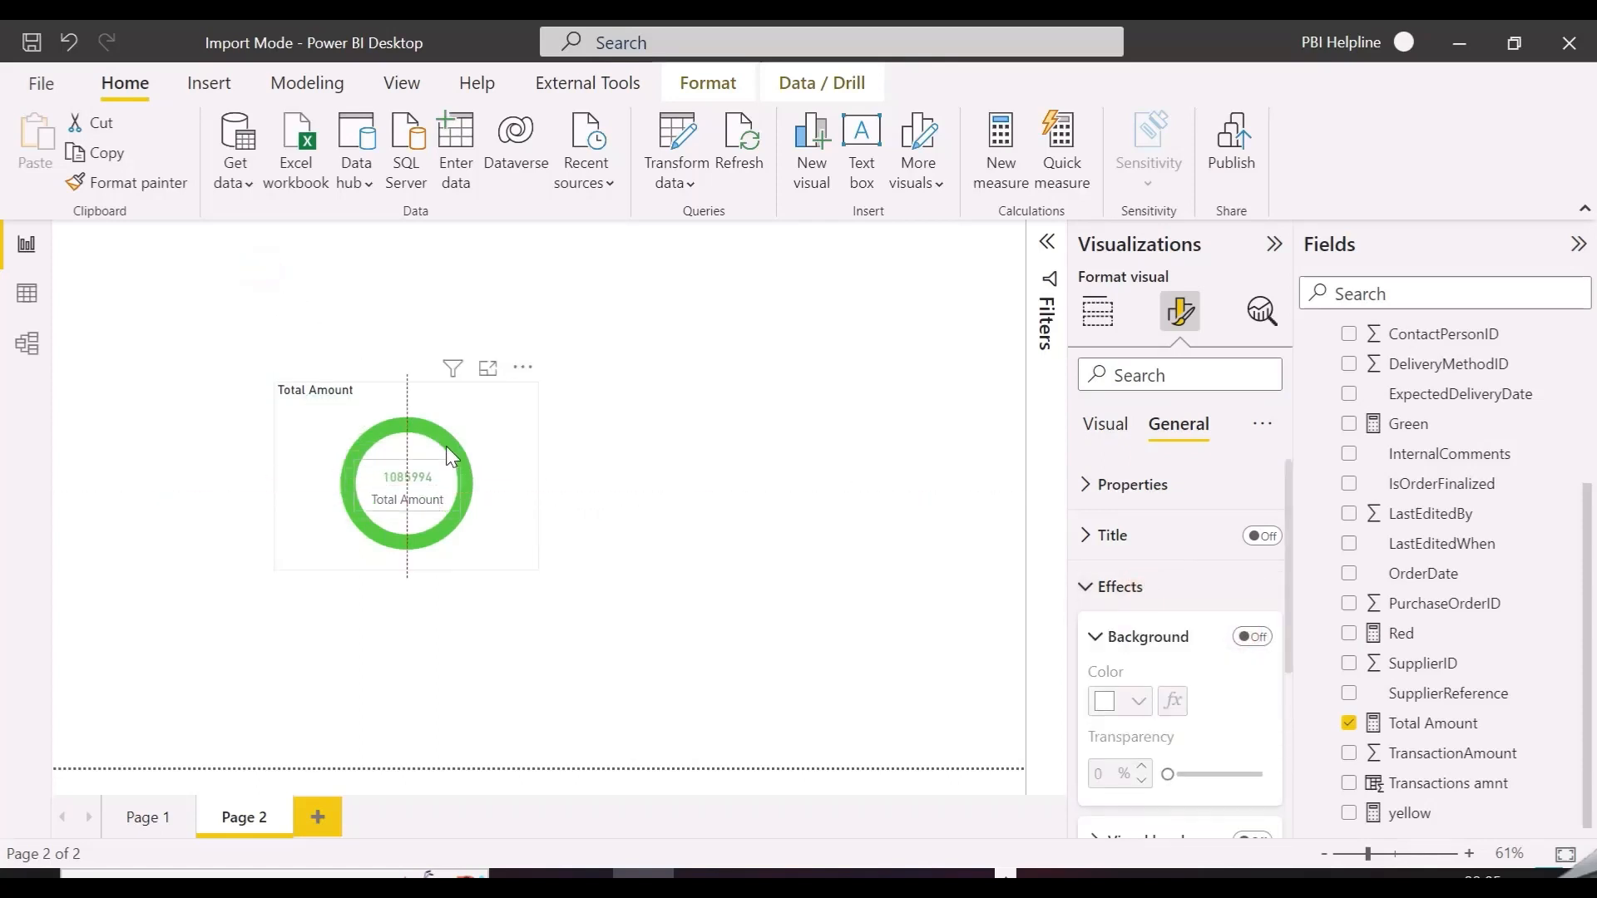
{"action": "left_click", "coordinate": [691, 93]}
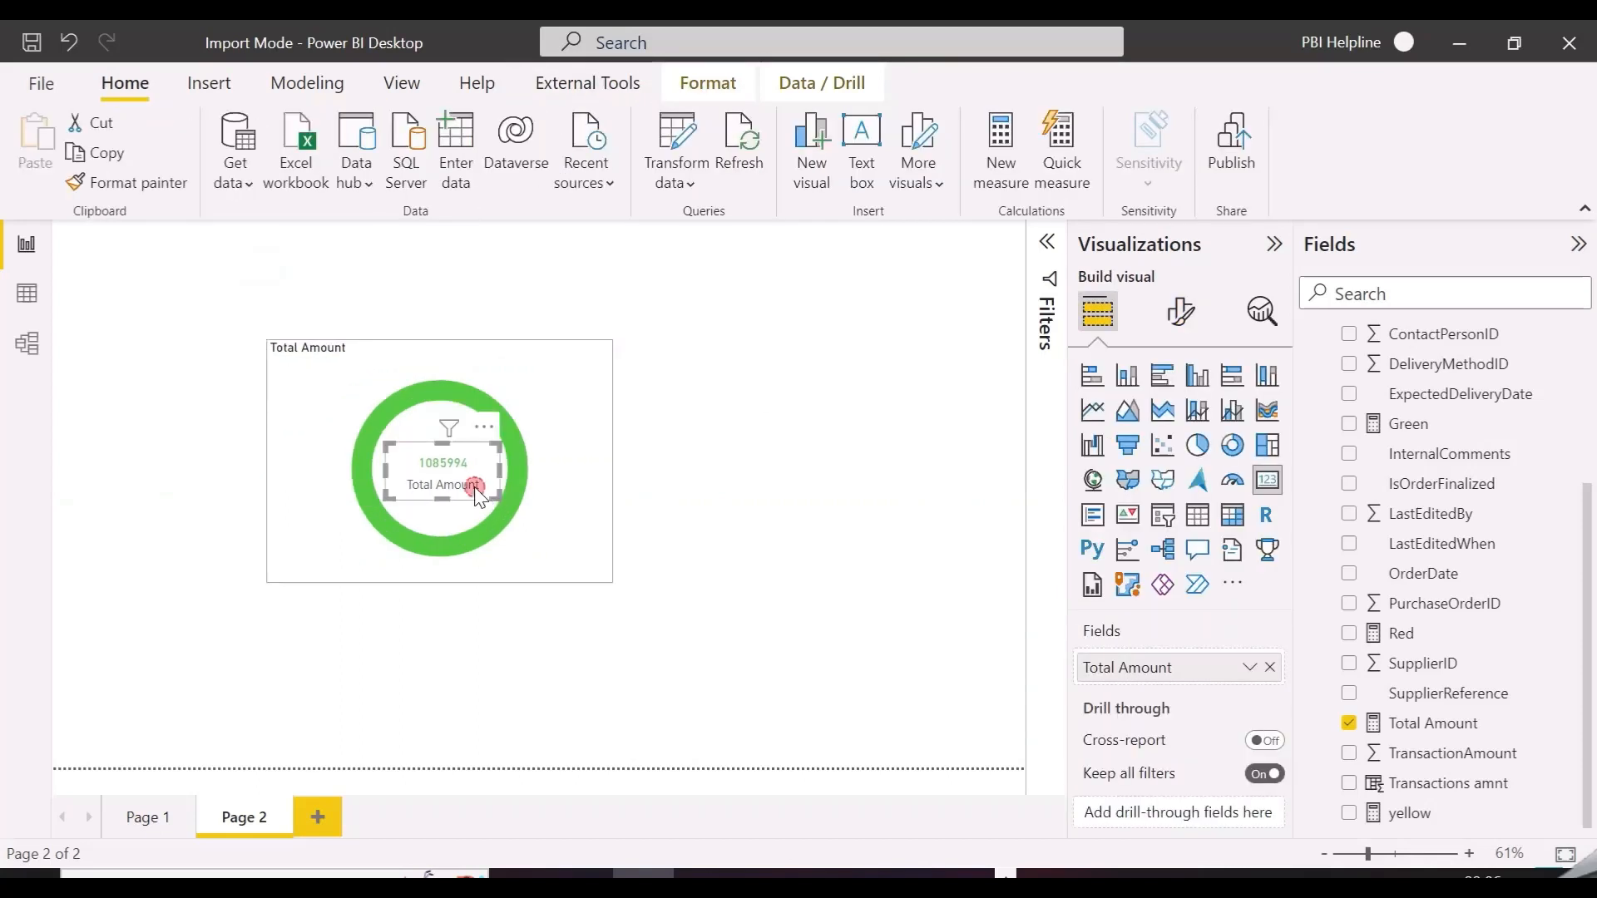
{"action": "left_click_drag", "start_coordinate": [474, 486], "coordinate": [471, 491]}
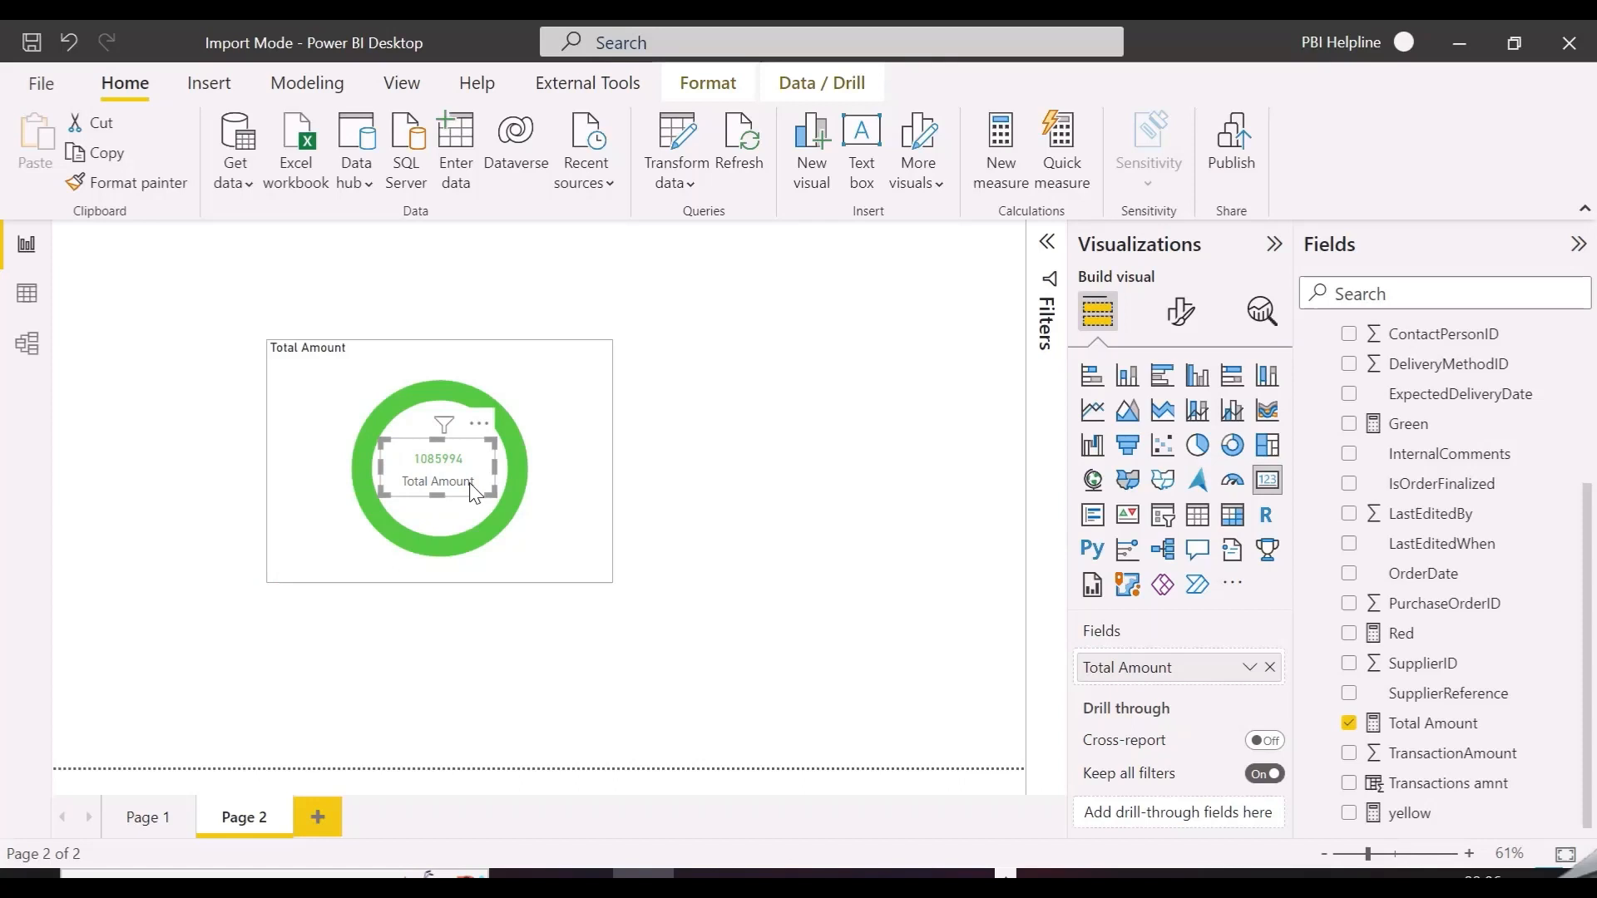
- Select the donut chart and the card together and move them slightly right and down on the page
{"action": "left_click", "coordinate": [772, 502]}
{"action": "left_click_drag", "start_coordinate": [114, 236], "coordinate": [741, 687]}
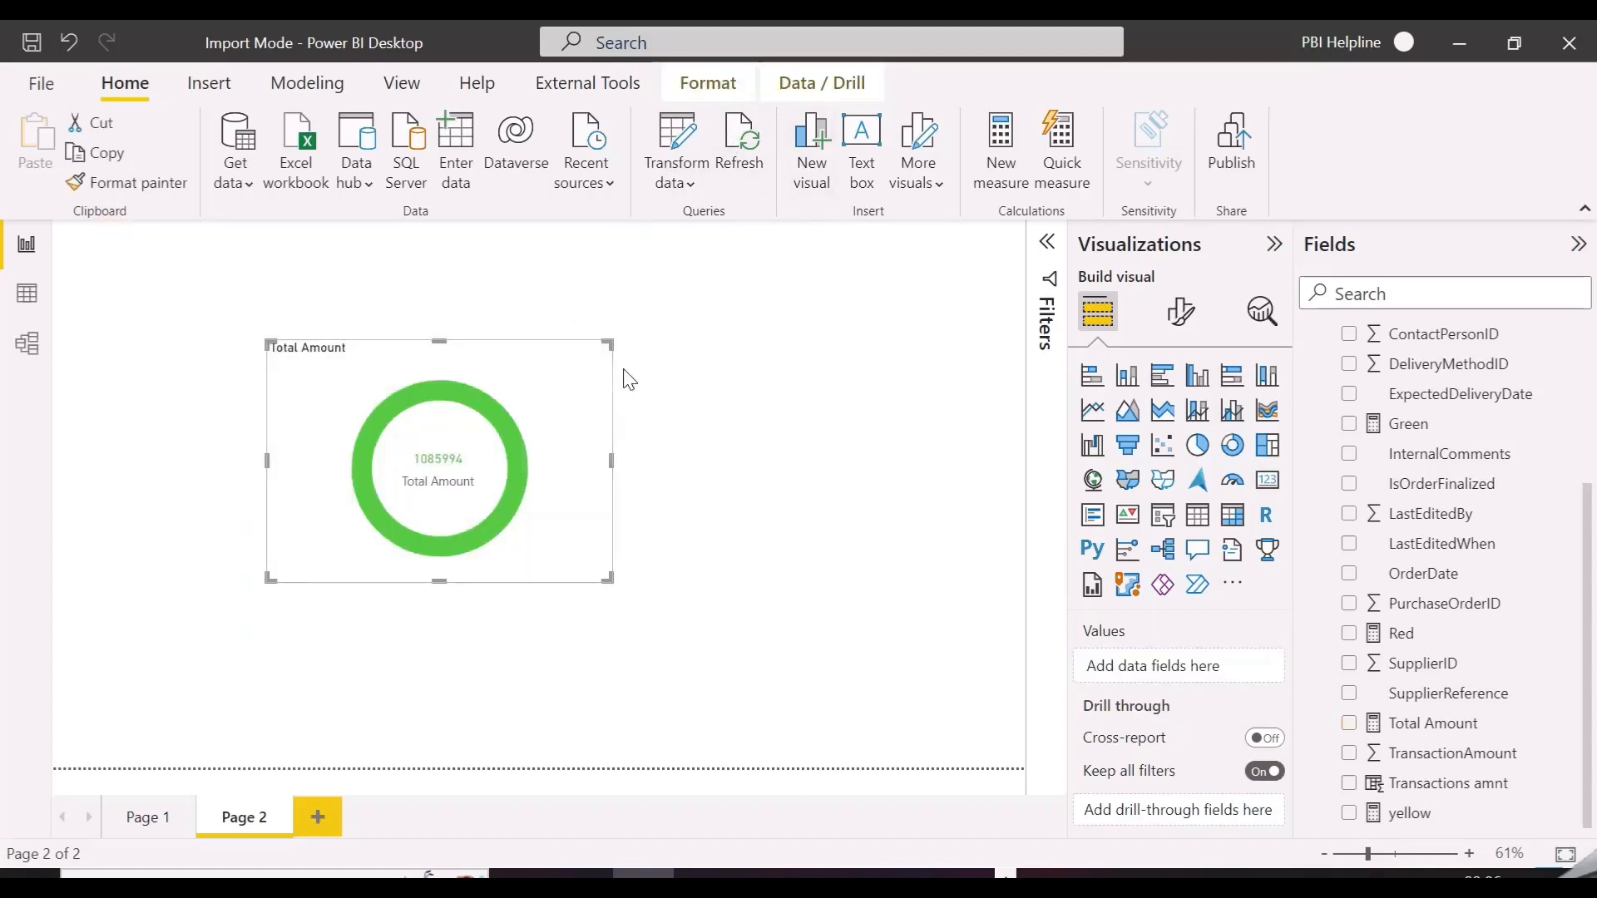
{"action": "left_click", "coordinate": [720, 390]}
{"action": "left_click", "coordinate": [451, 485]}
{"action": "left_click", "coordinate": [478, 456]}
{"action": "left_click", "coordinate": [583, 467]}
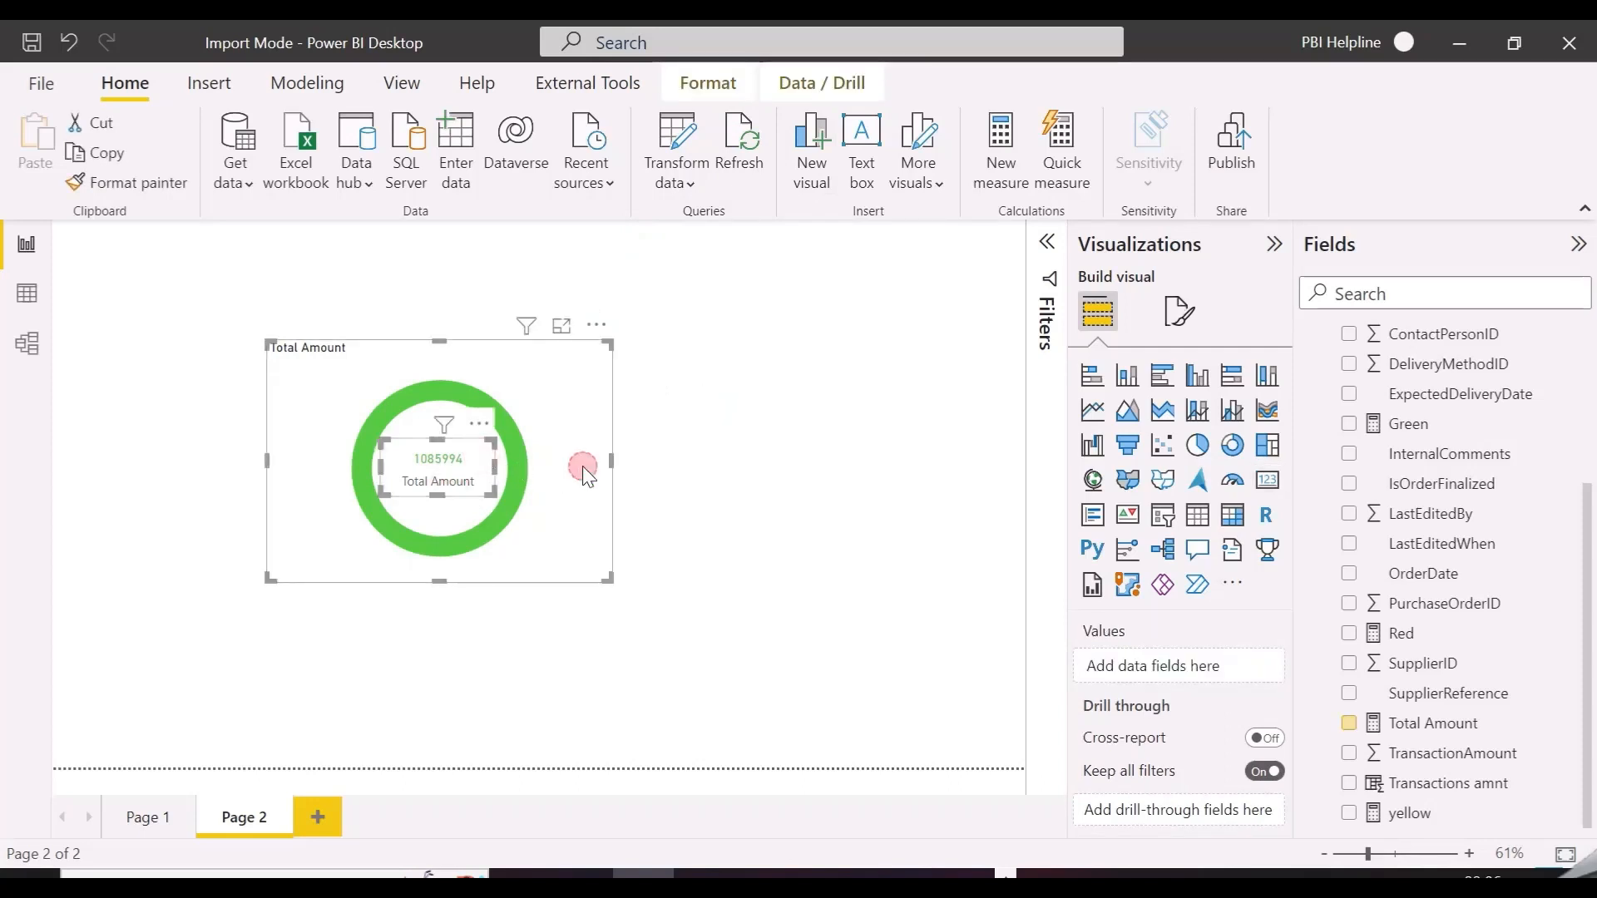
- Append "- 200000" to the Total Amount measure's SUM formula and commit it to test the colors
{"action": "left_click", "coordinate": [656, 260]}
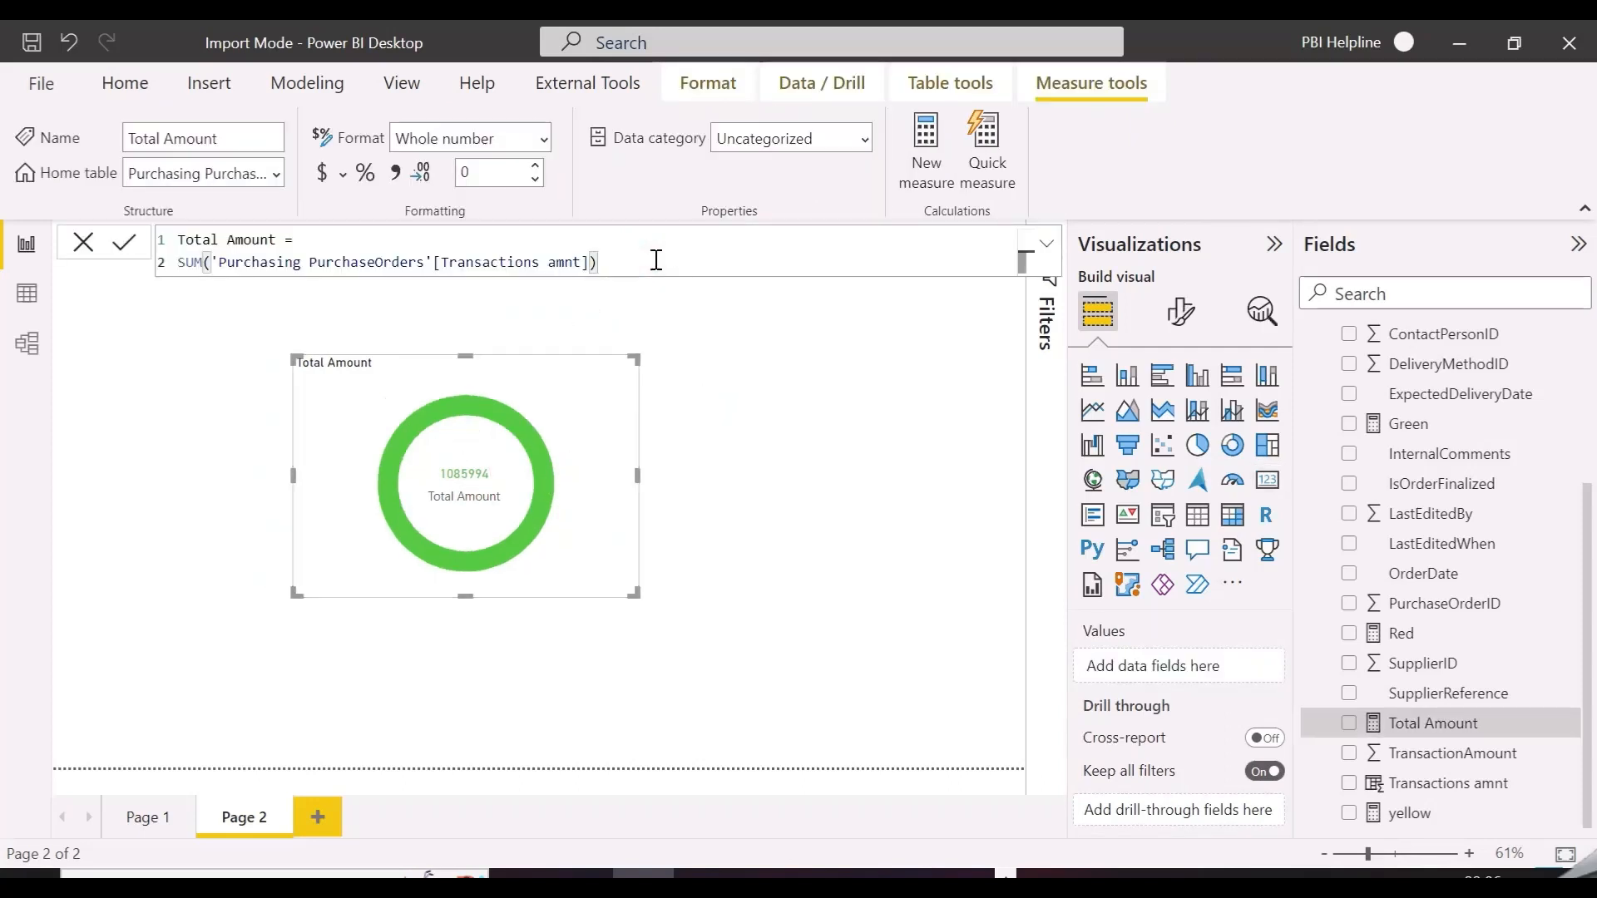
{"action": "type", "text": "- 200000"}
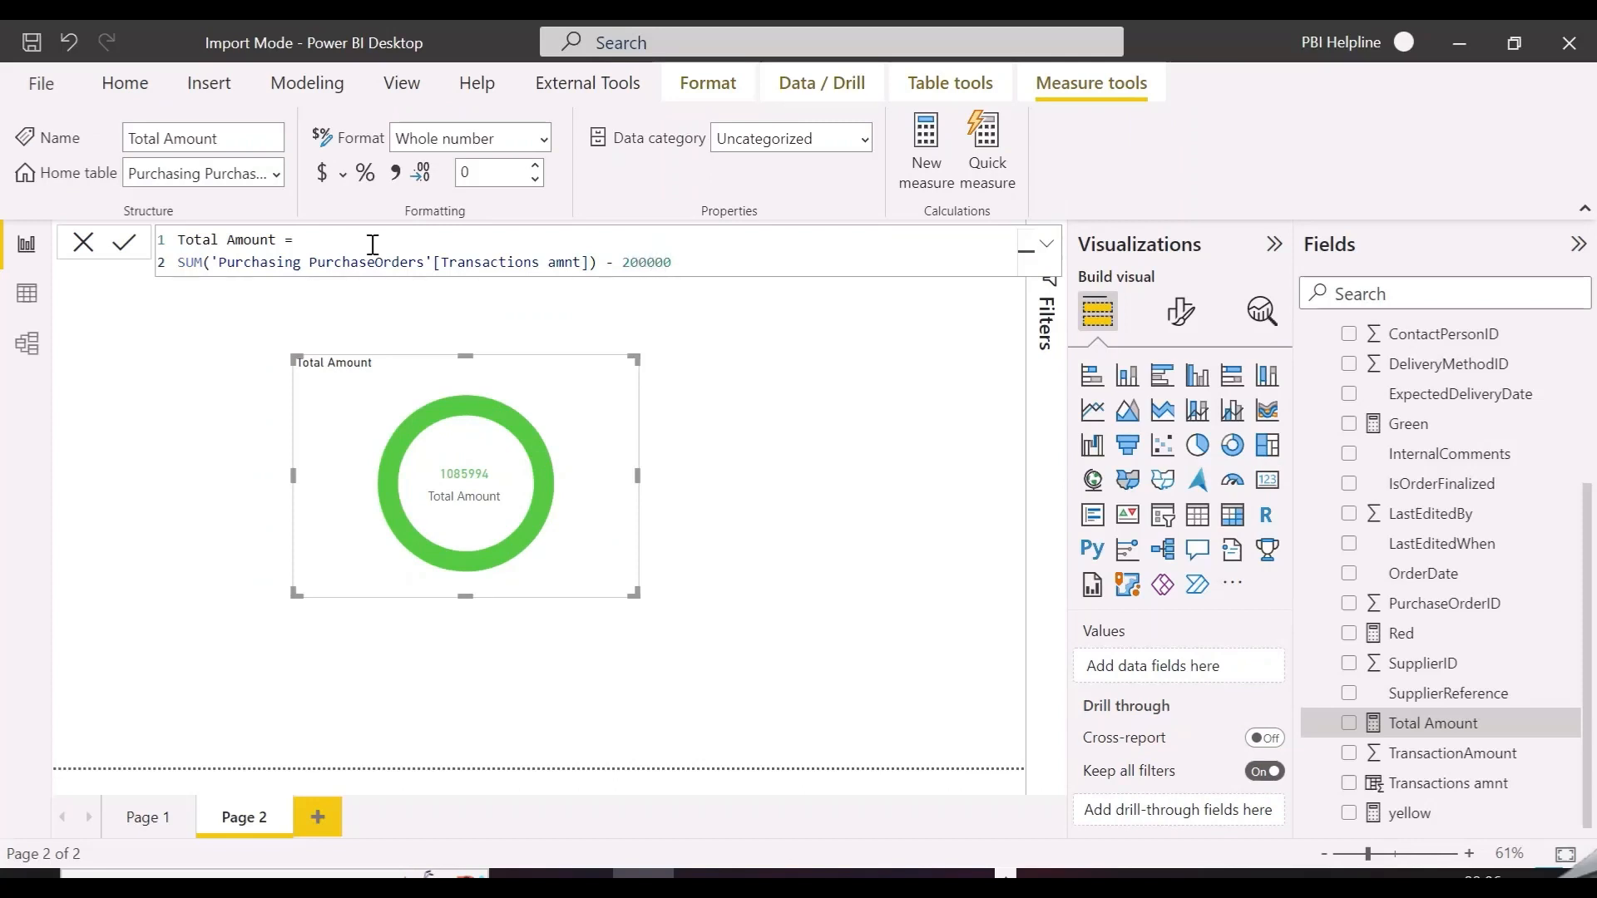
{"action": "left_click", "coordinate": [123, 242]}
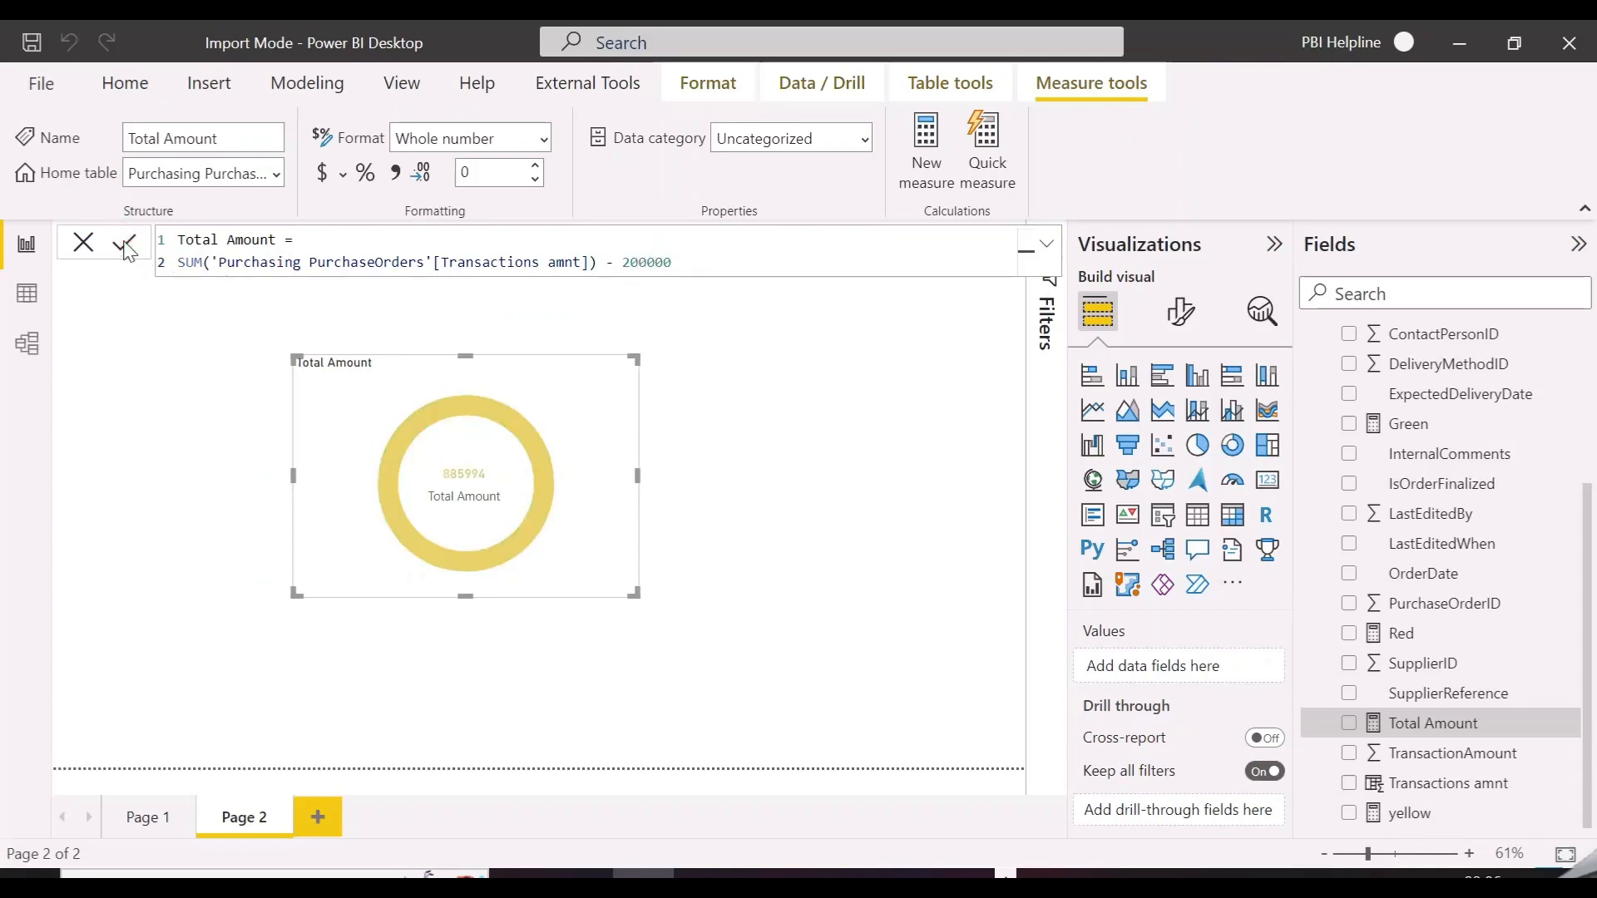
- Change the amount subtracted in the Total Amount measure to 600000, commit the formula, and deselect the visuals
{"action": "left_click_drag", "start_coordinate": [672, 262], "coordinate": [621, 262]}
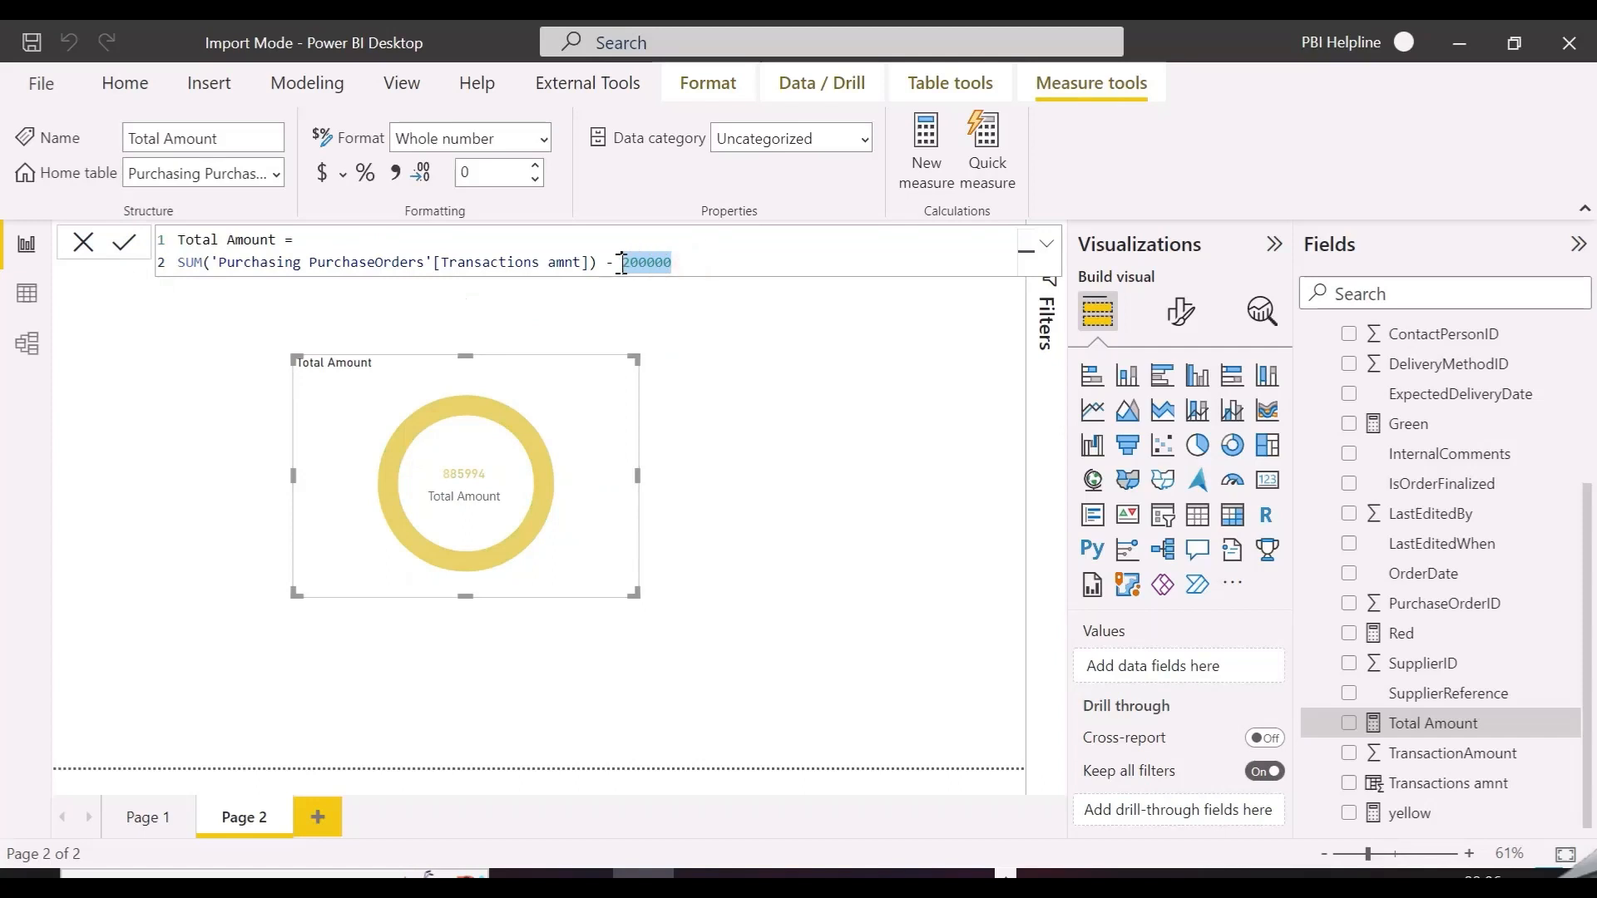
{"action": "type", "text": "600000"}
{"action": "left_click", "coordinate": [127, 244]}
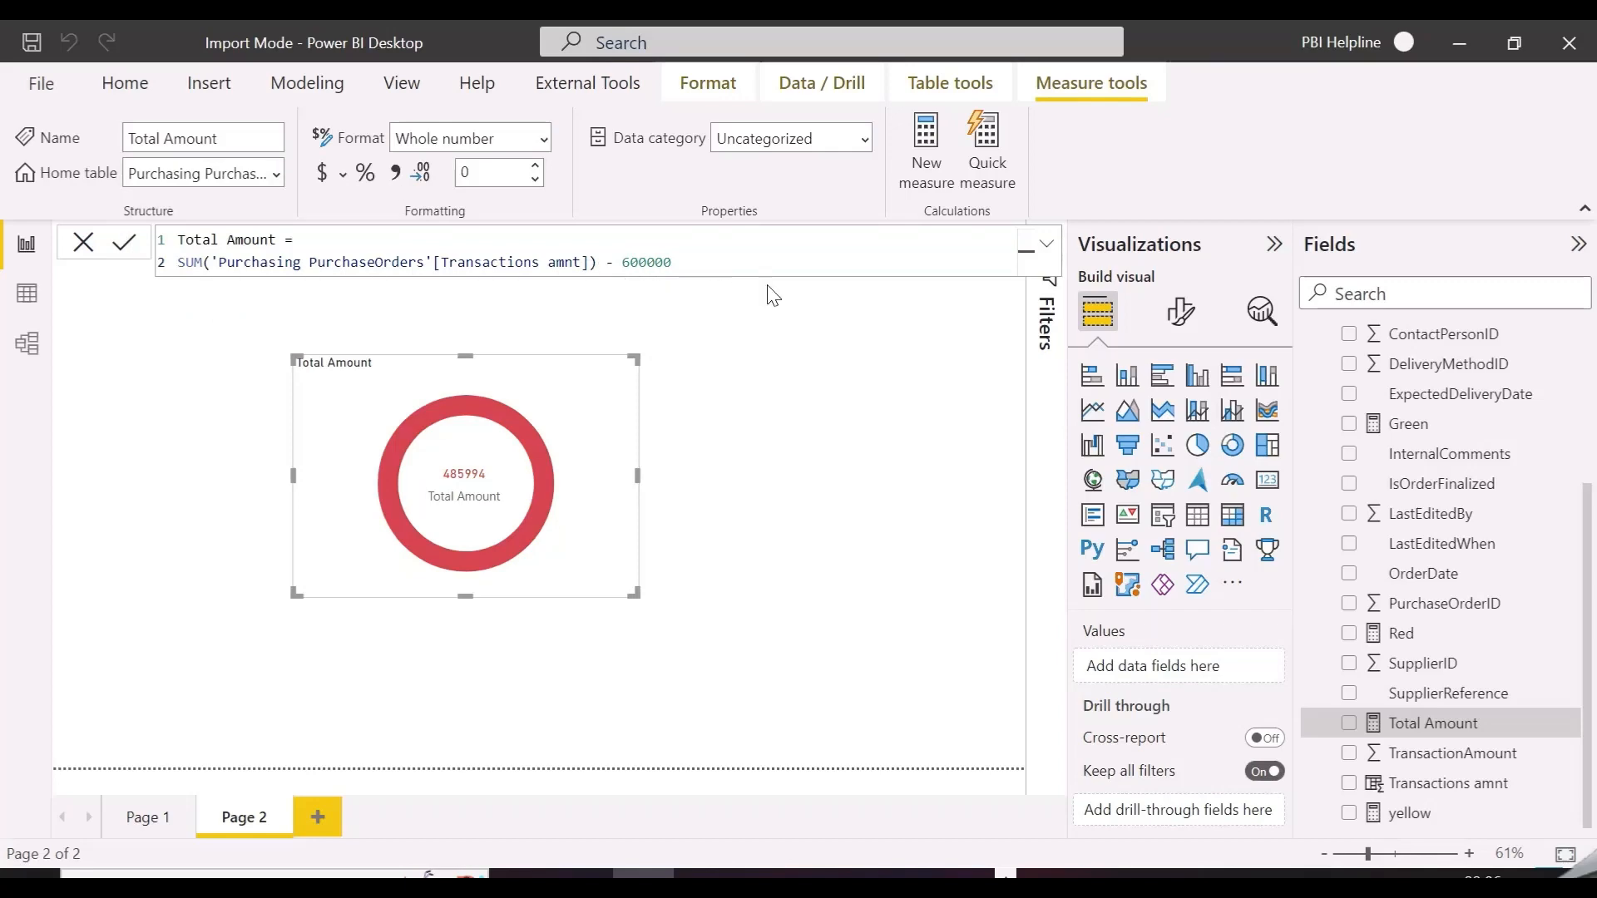
{"action": "left_click", "coordinate": [798, 409]}
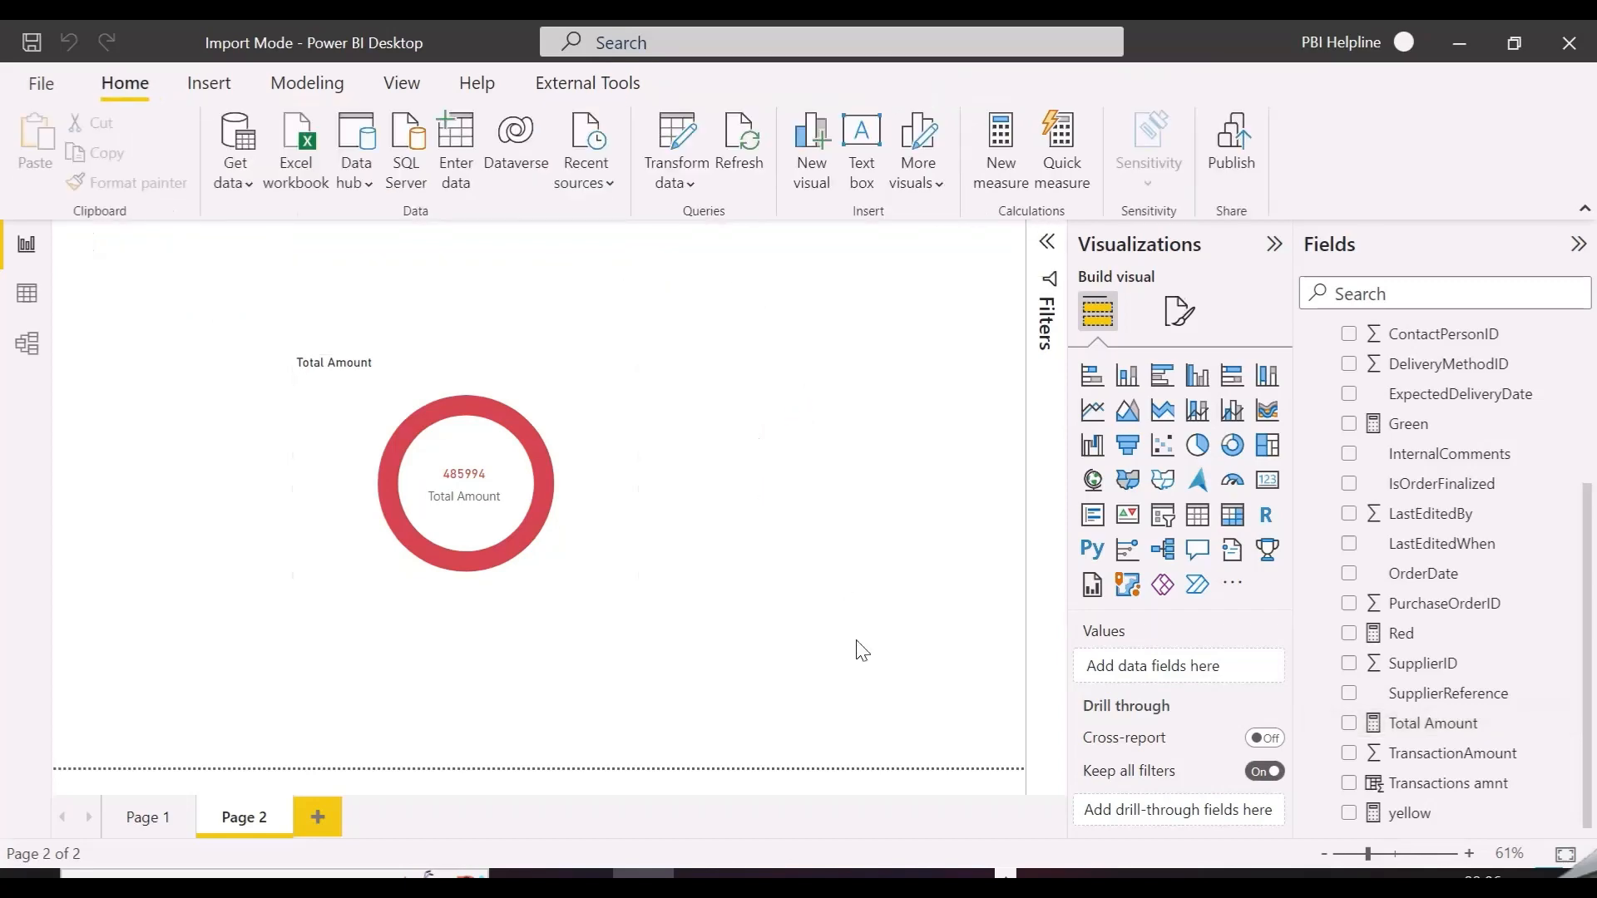